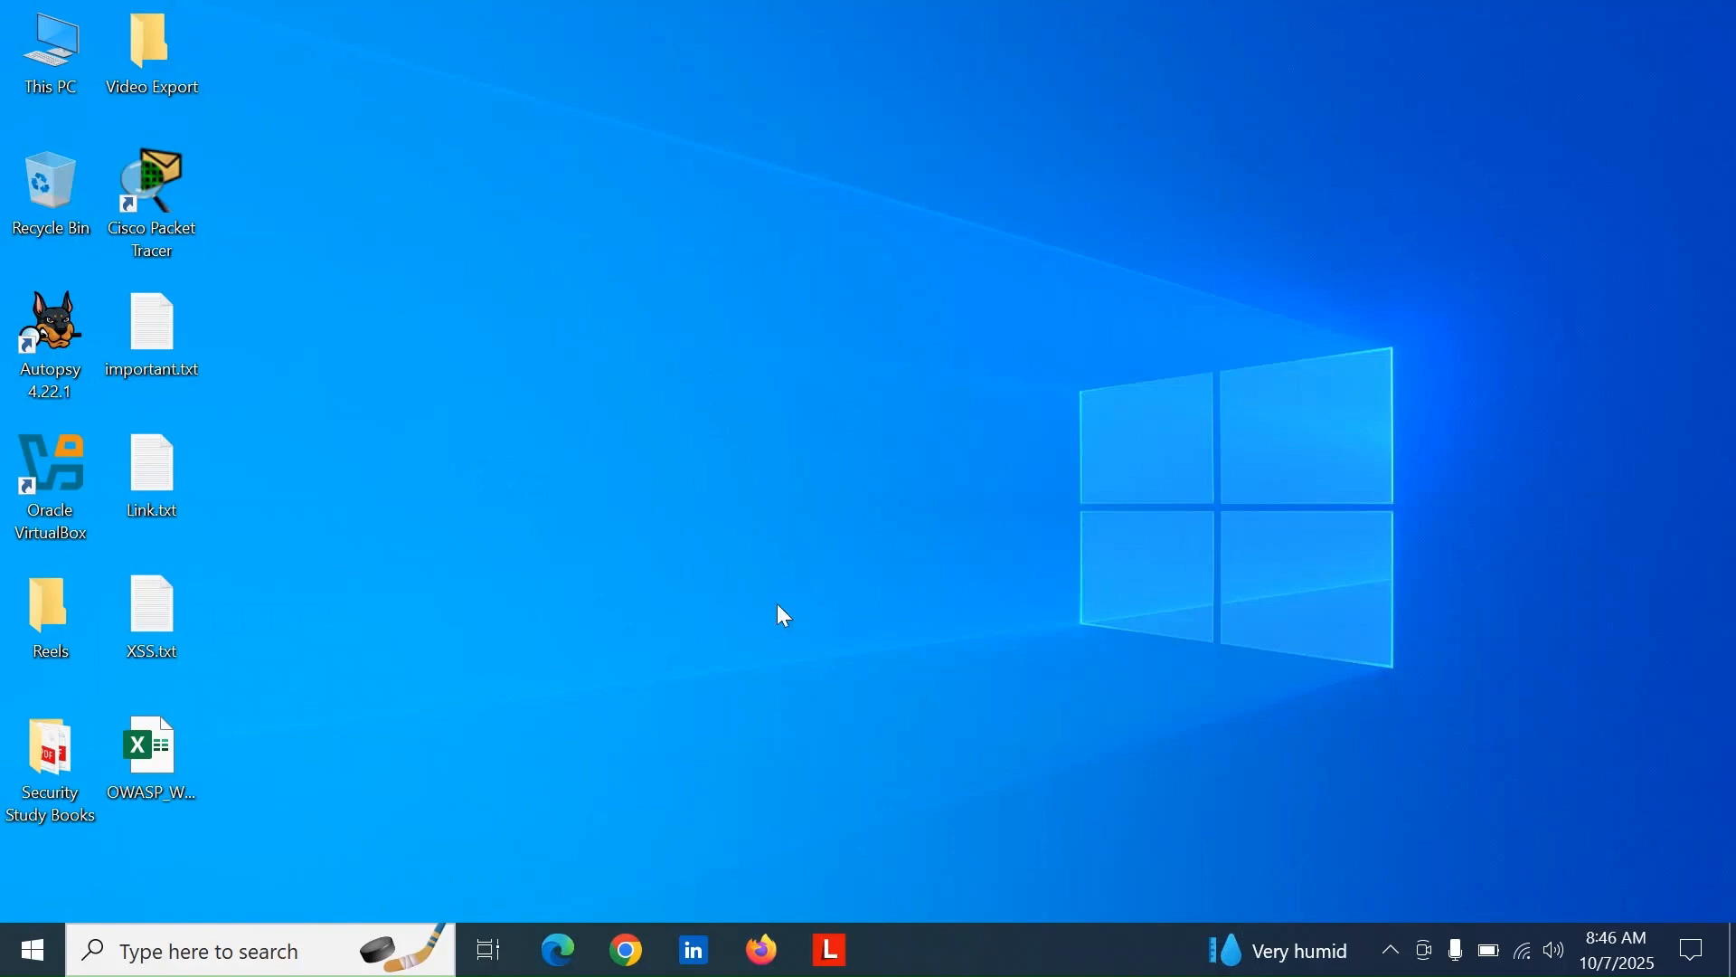
- Open Chrome and search Google for "bijoy bayanno 2025 free download"
click(628, 949)
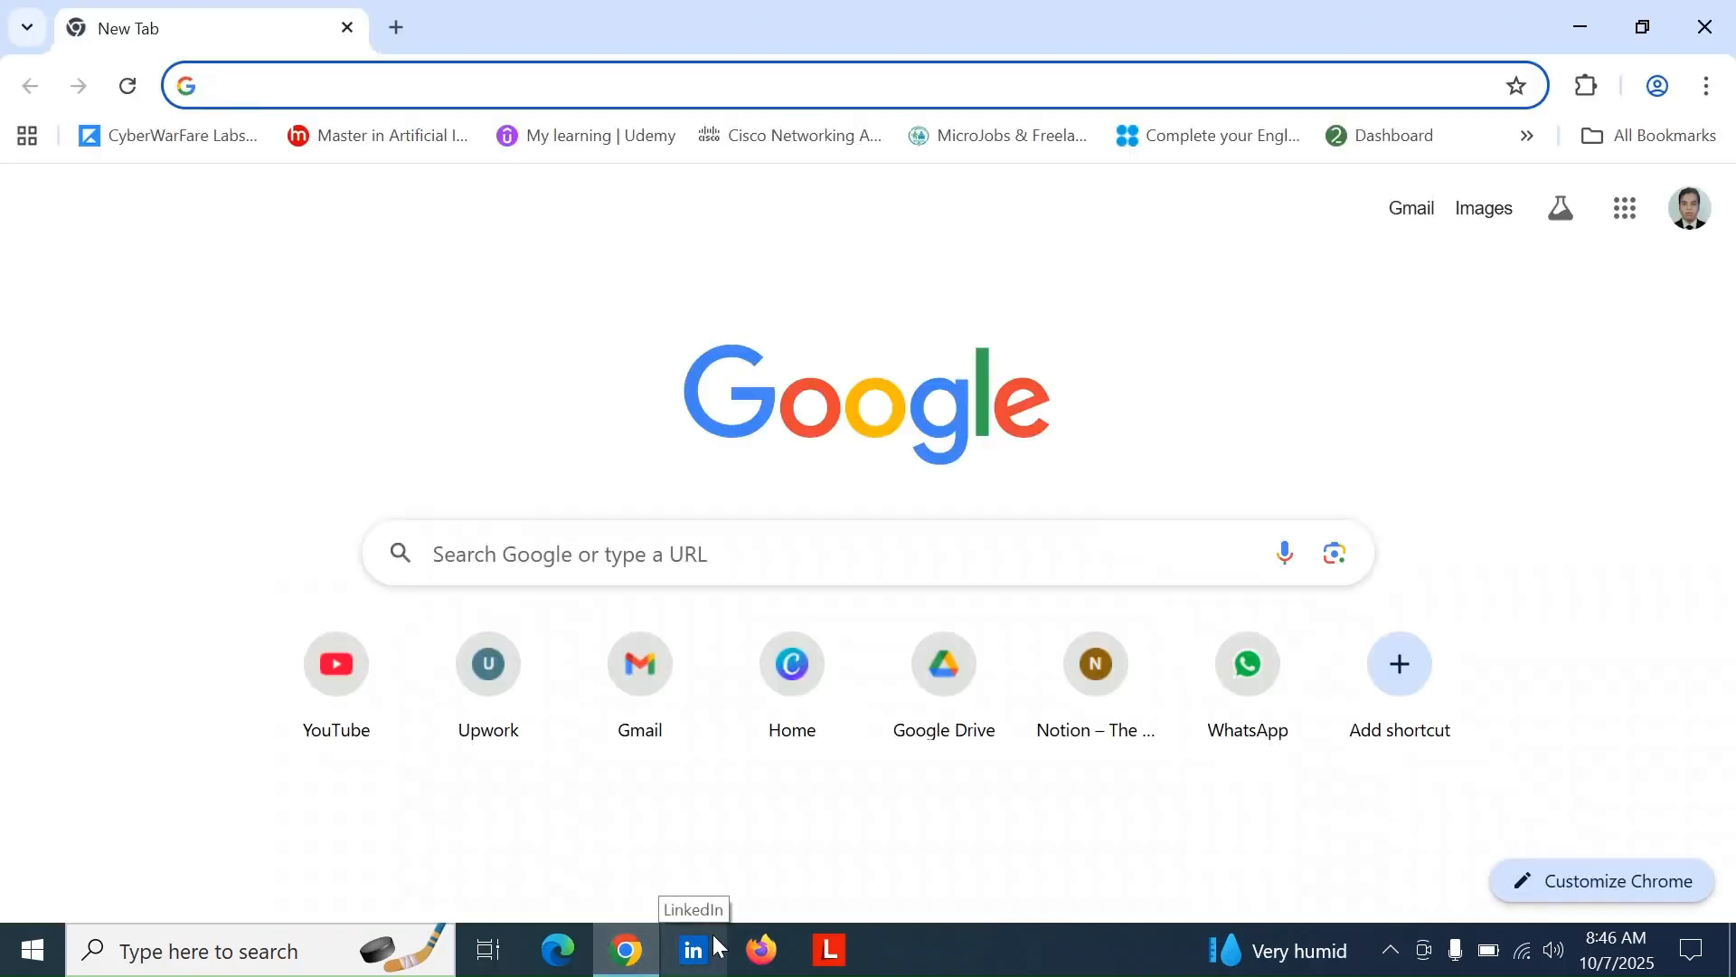
text(bijoy)
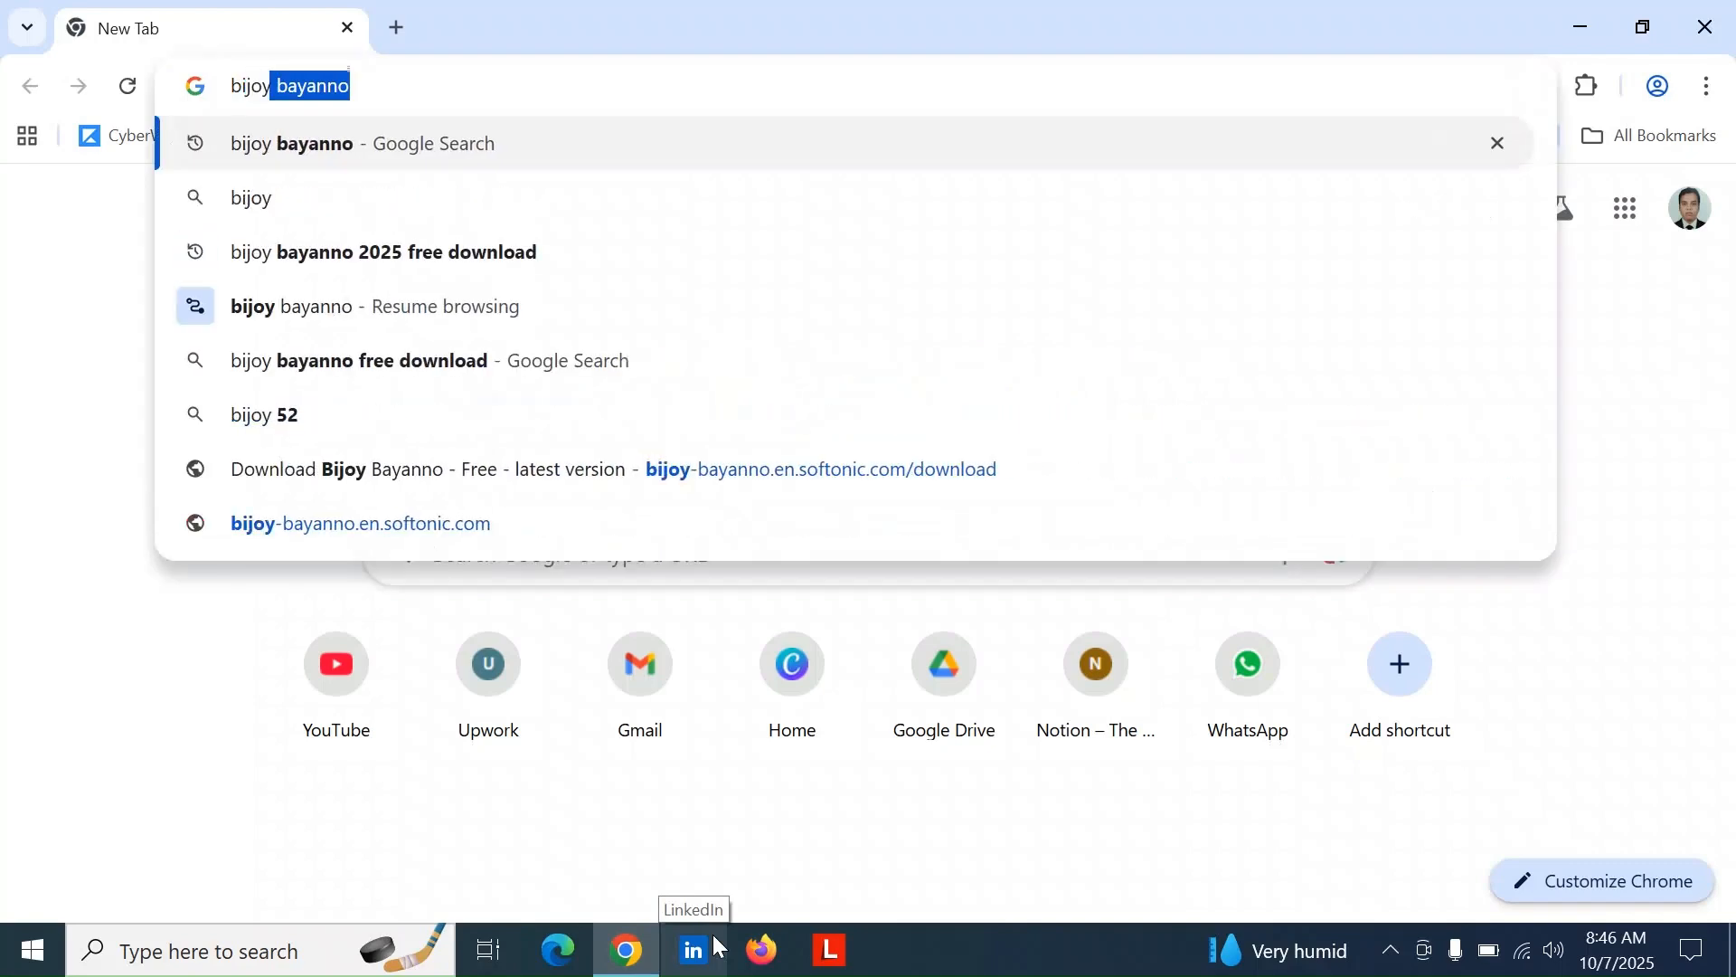
key(Right)
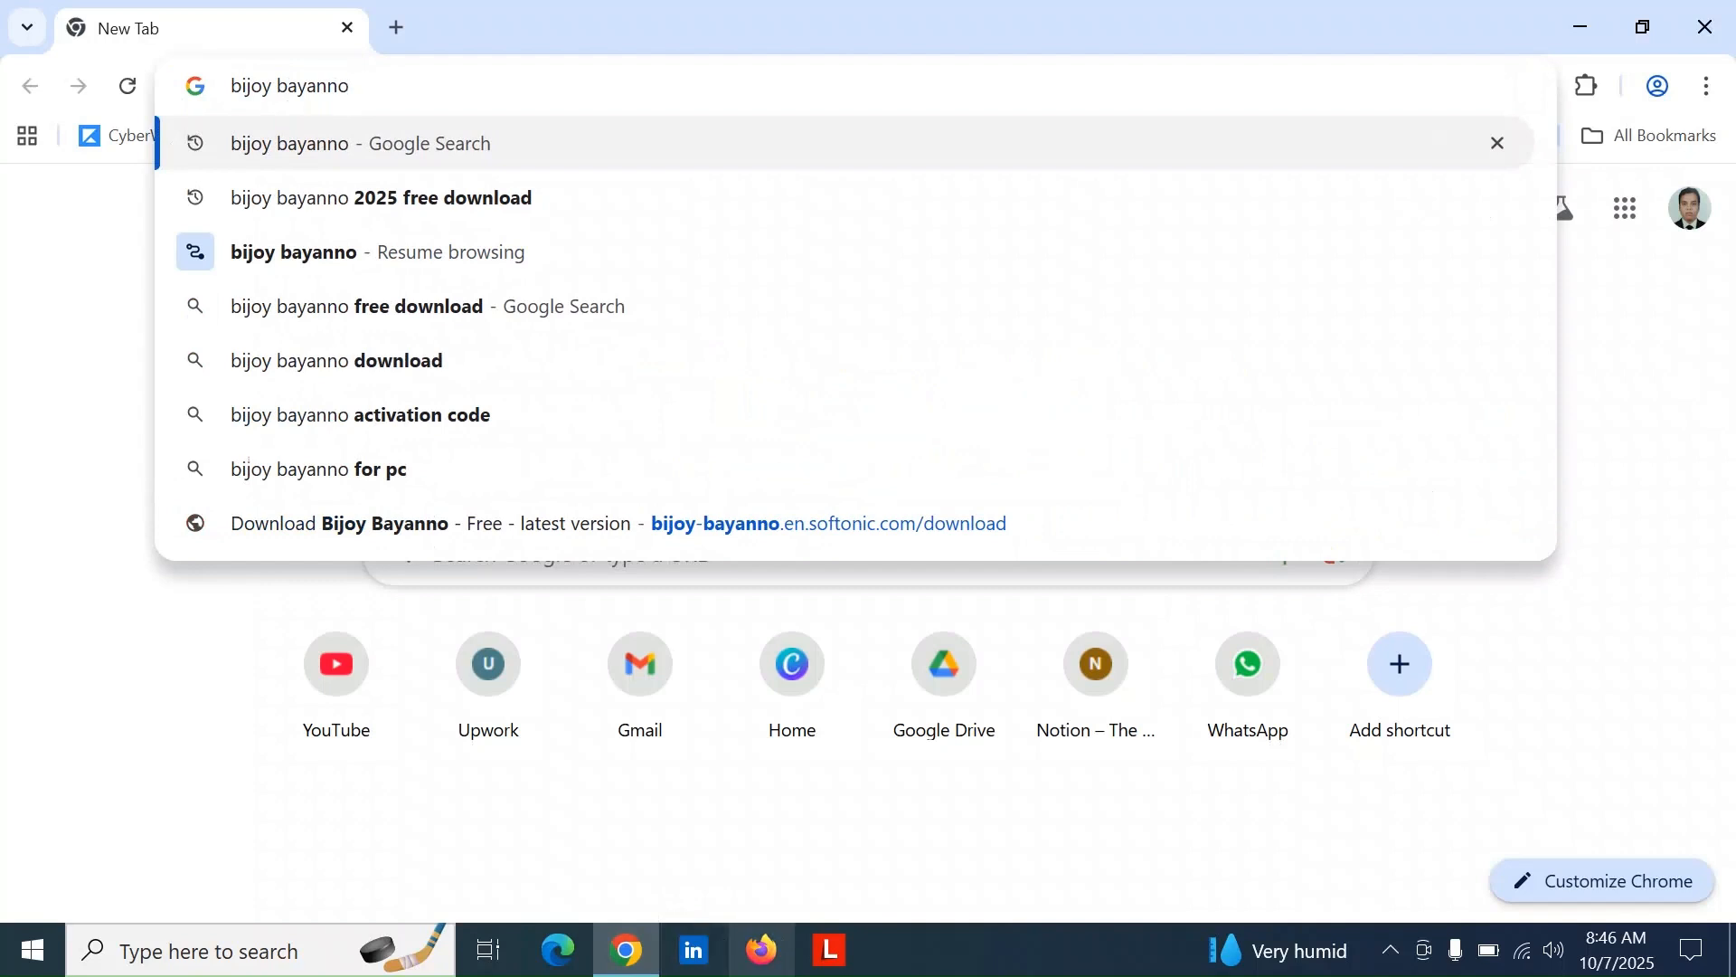
click(398, 199)
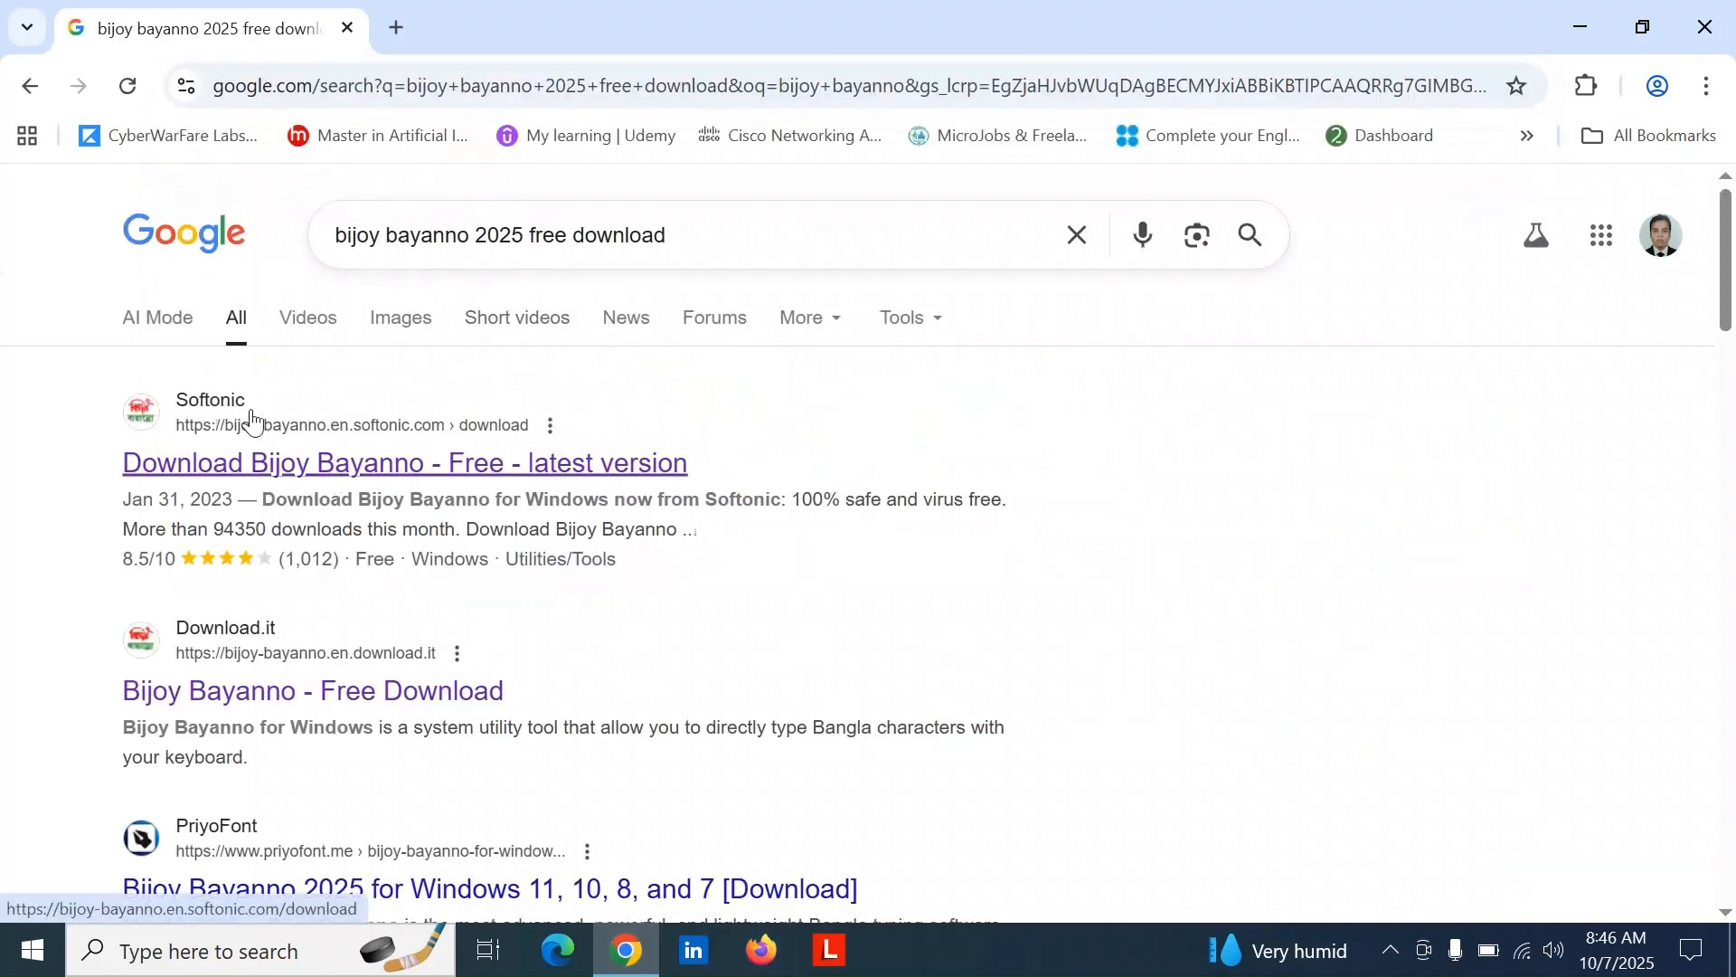
- Download Bijoy Bayanno for PC from the Softonic result and dismiss the site's notification request
click(382, 464)
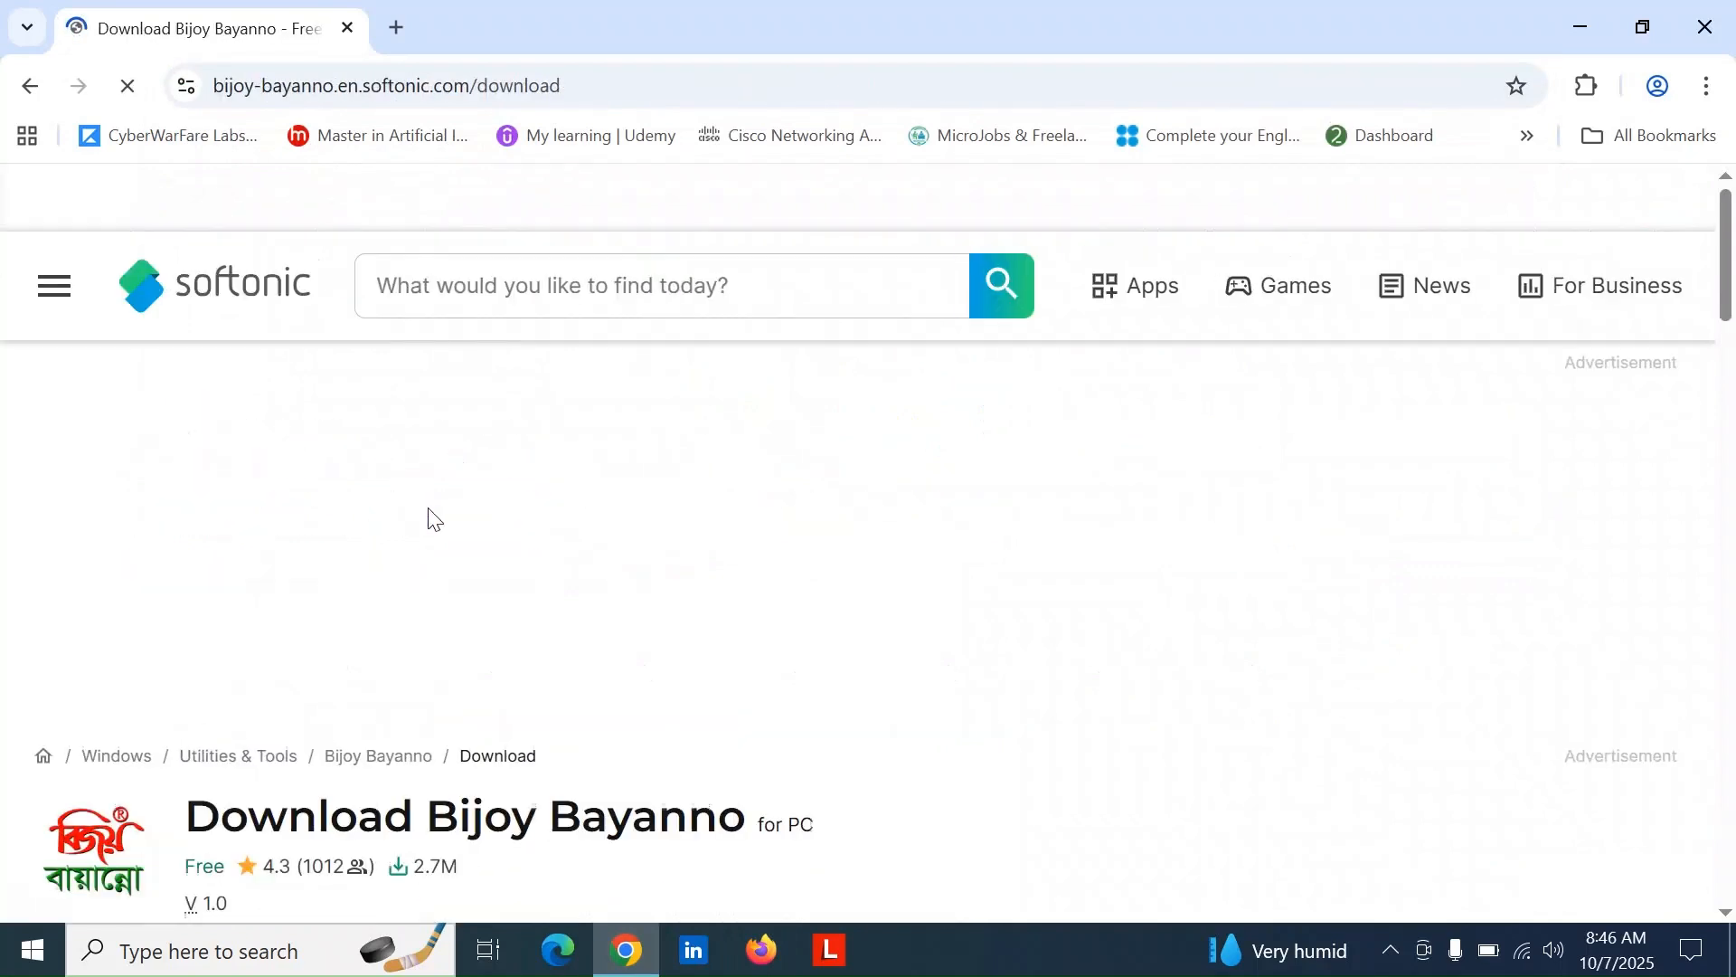
scroll(514, 605, down, 5)
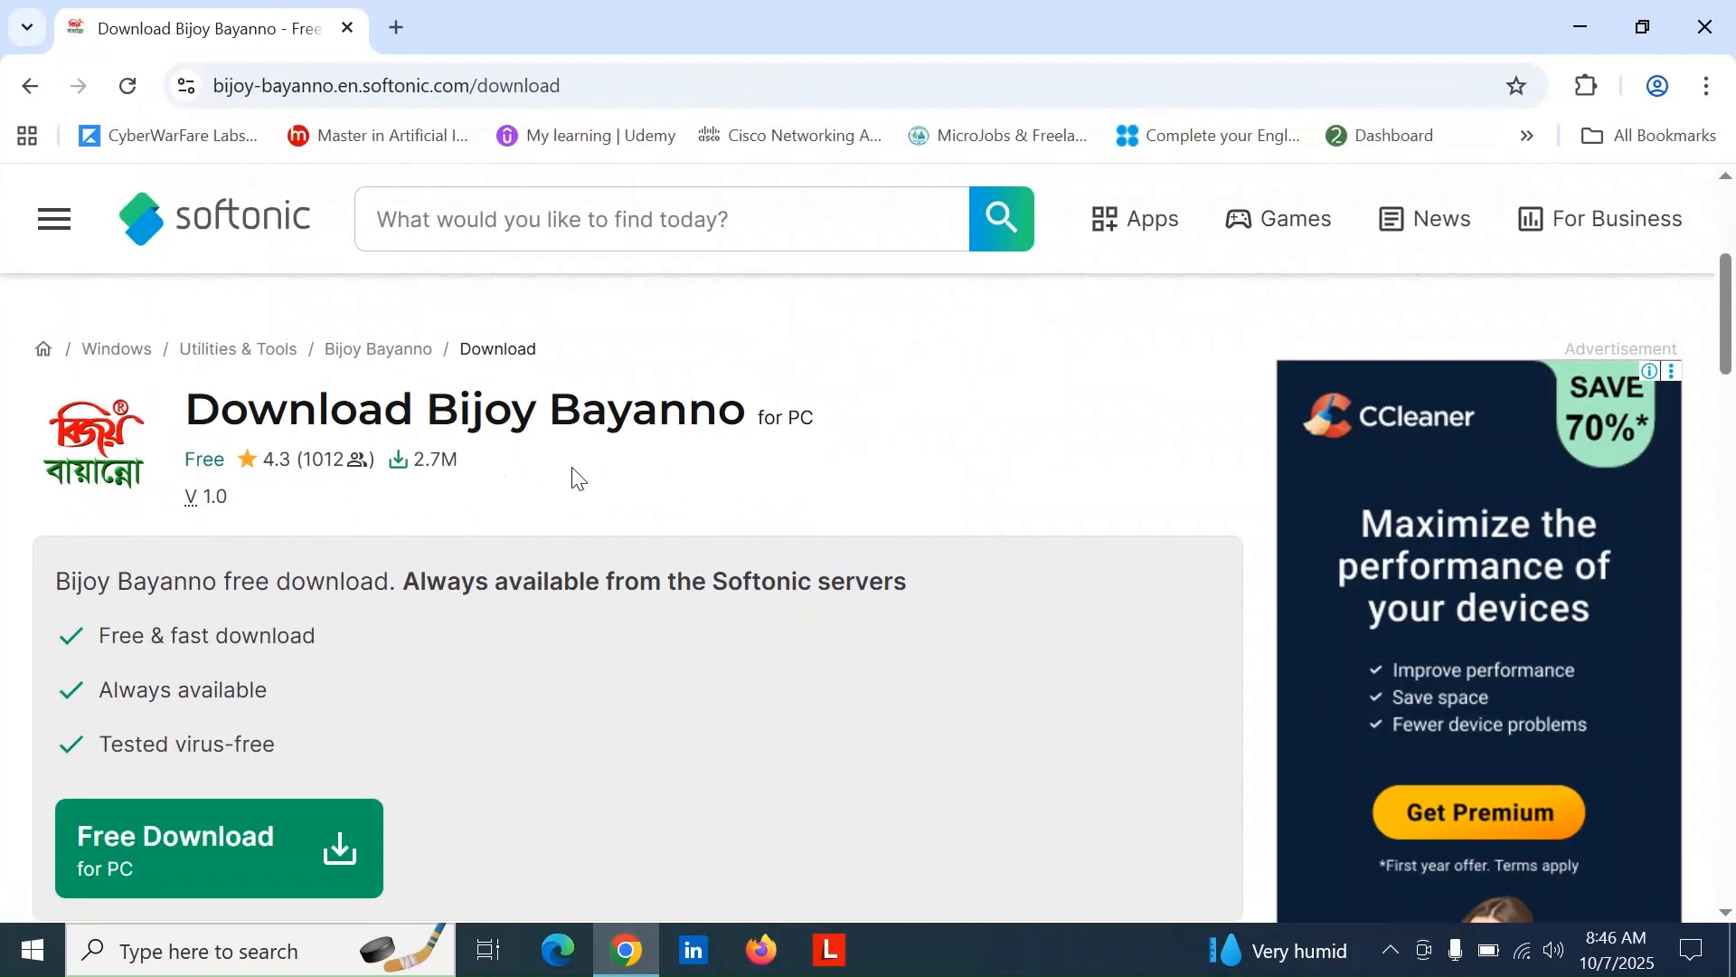
scroll(571, 524, down, 1)
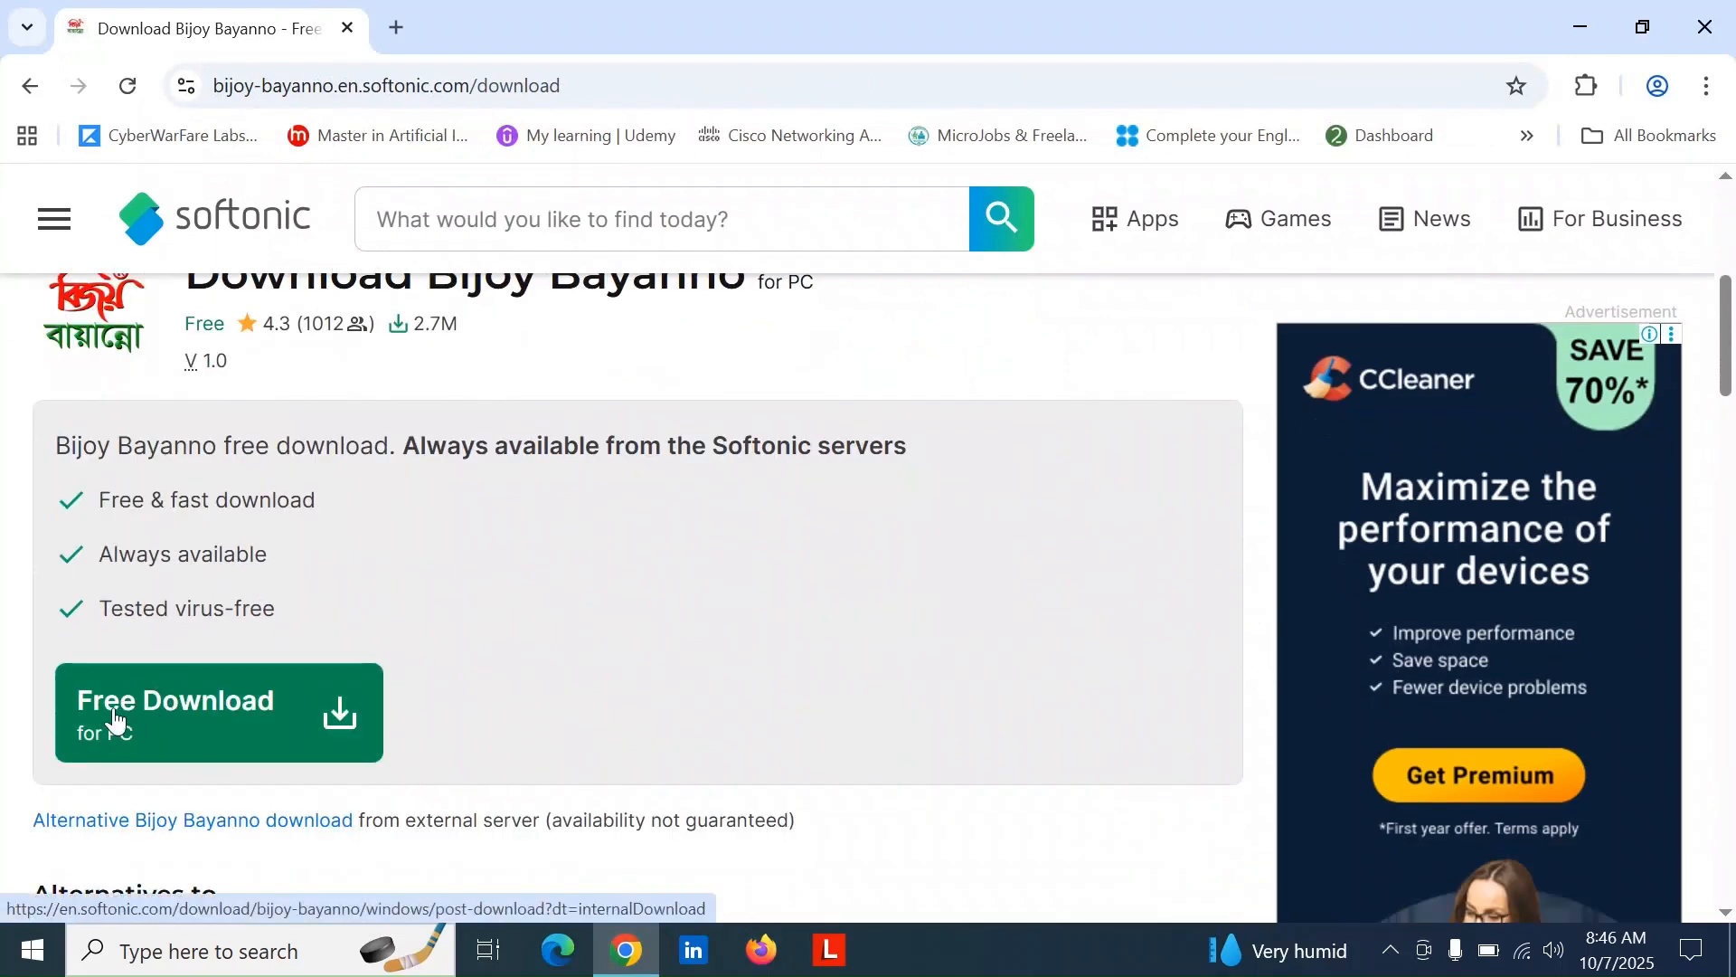
click(351, 728)
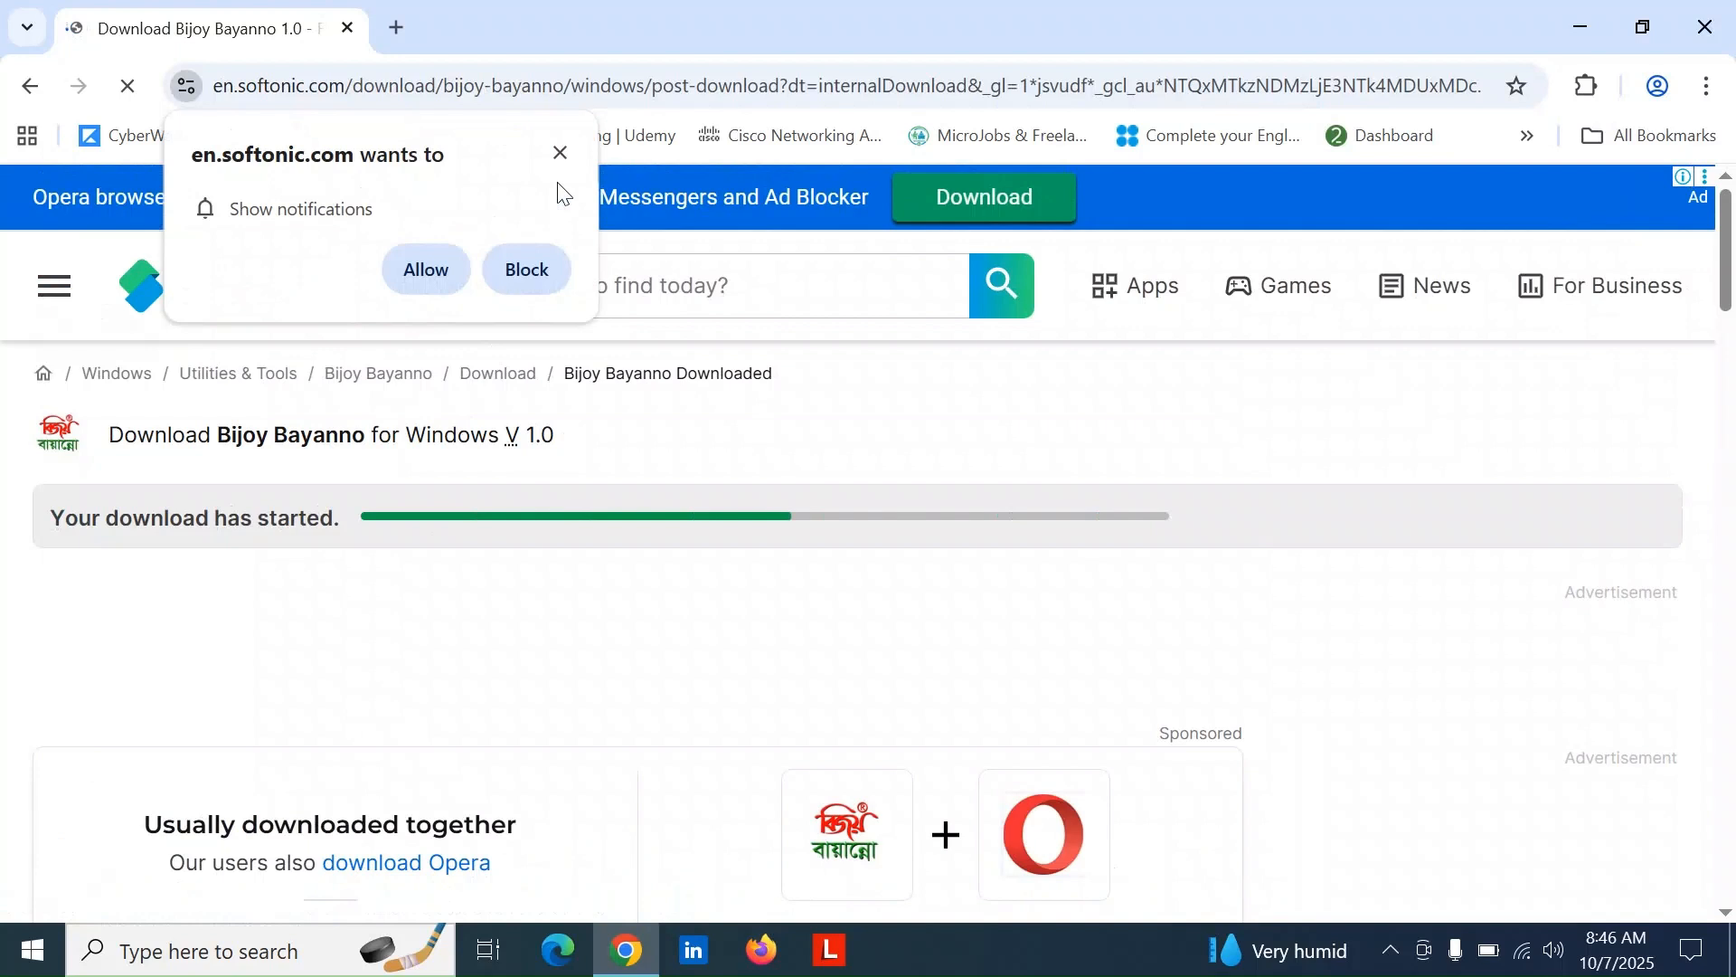
click(560, 153)
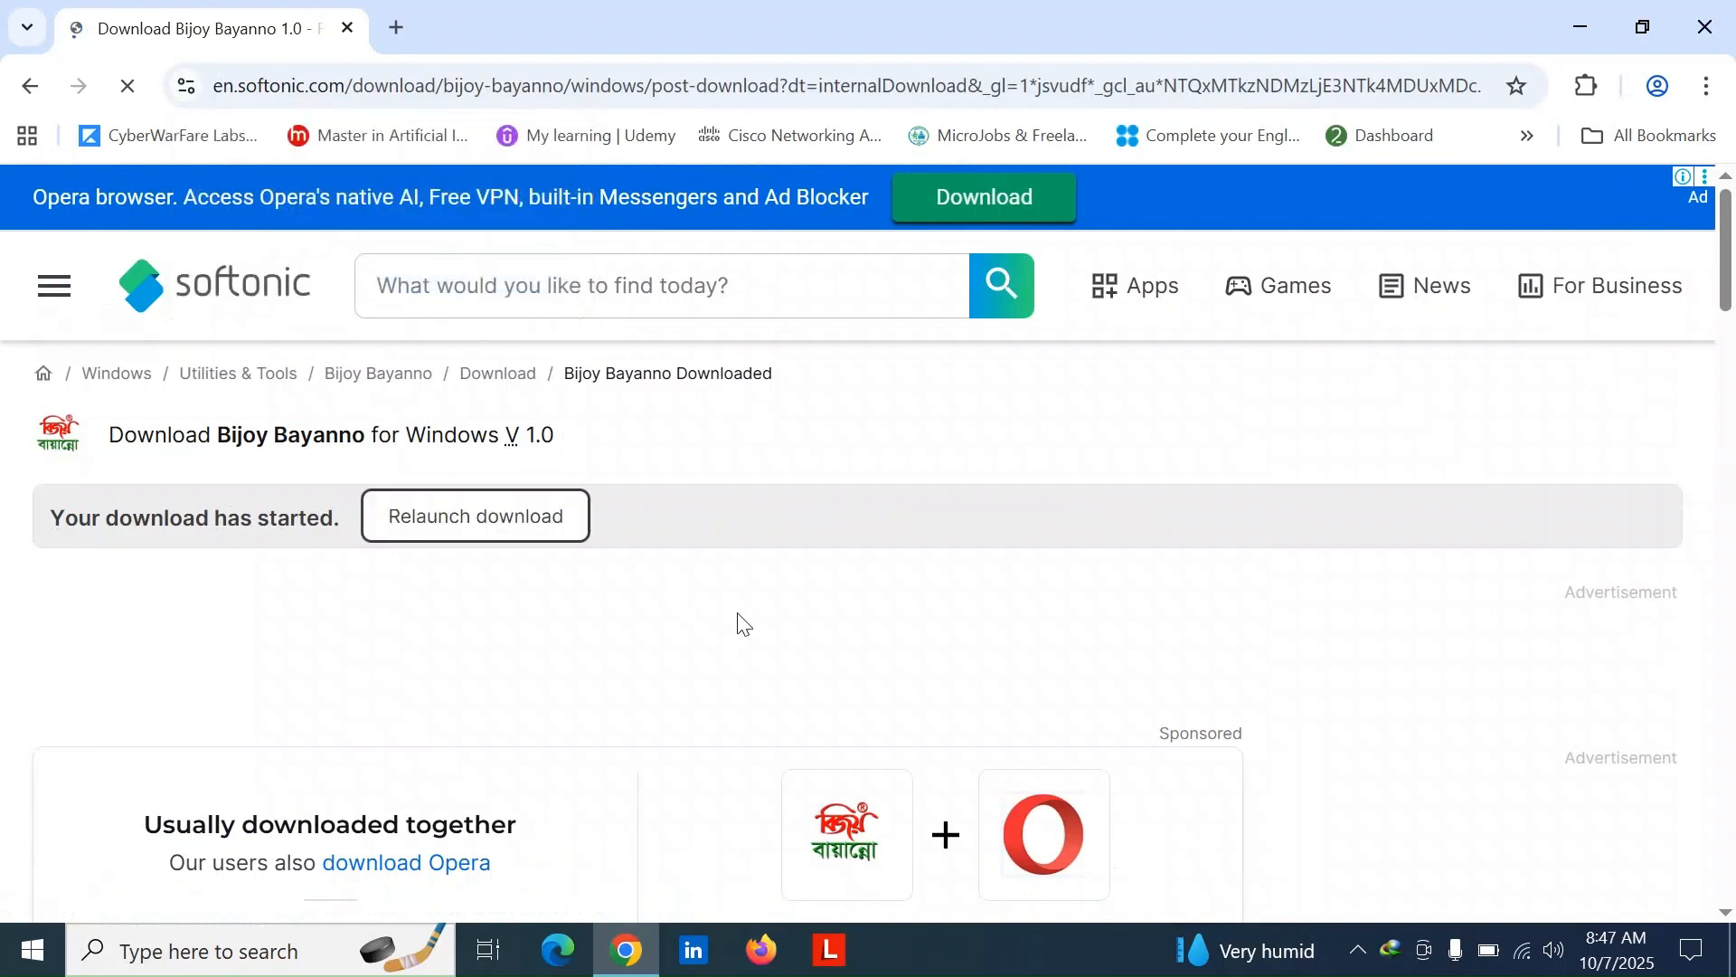
click(865, 588)
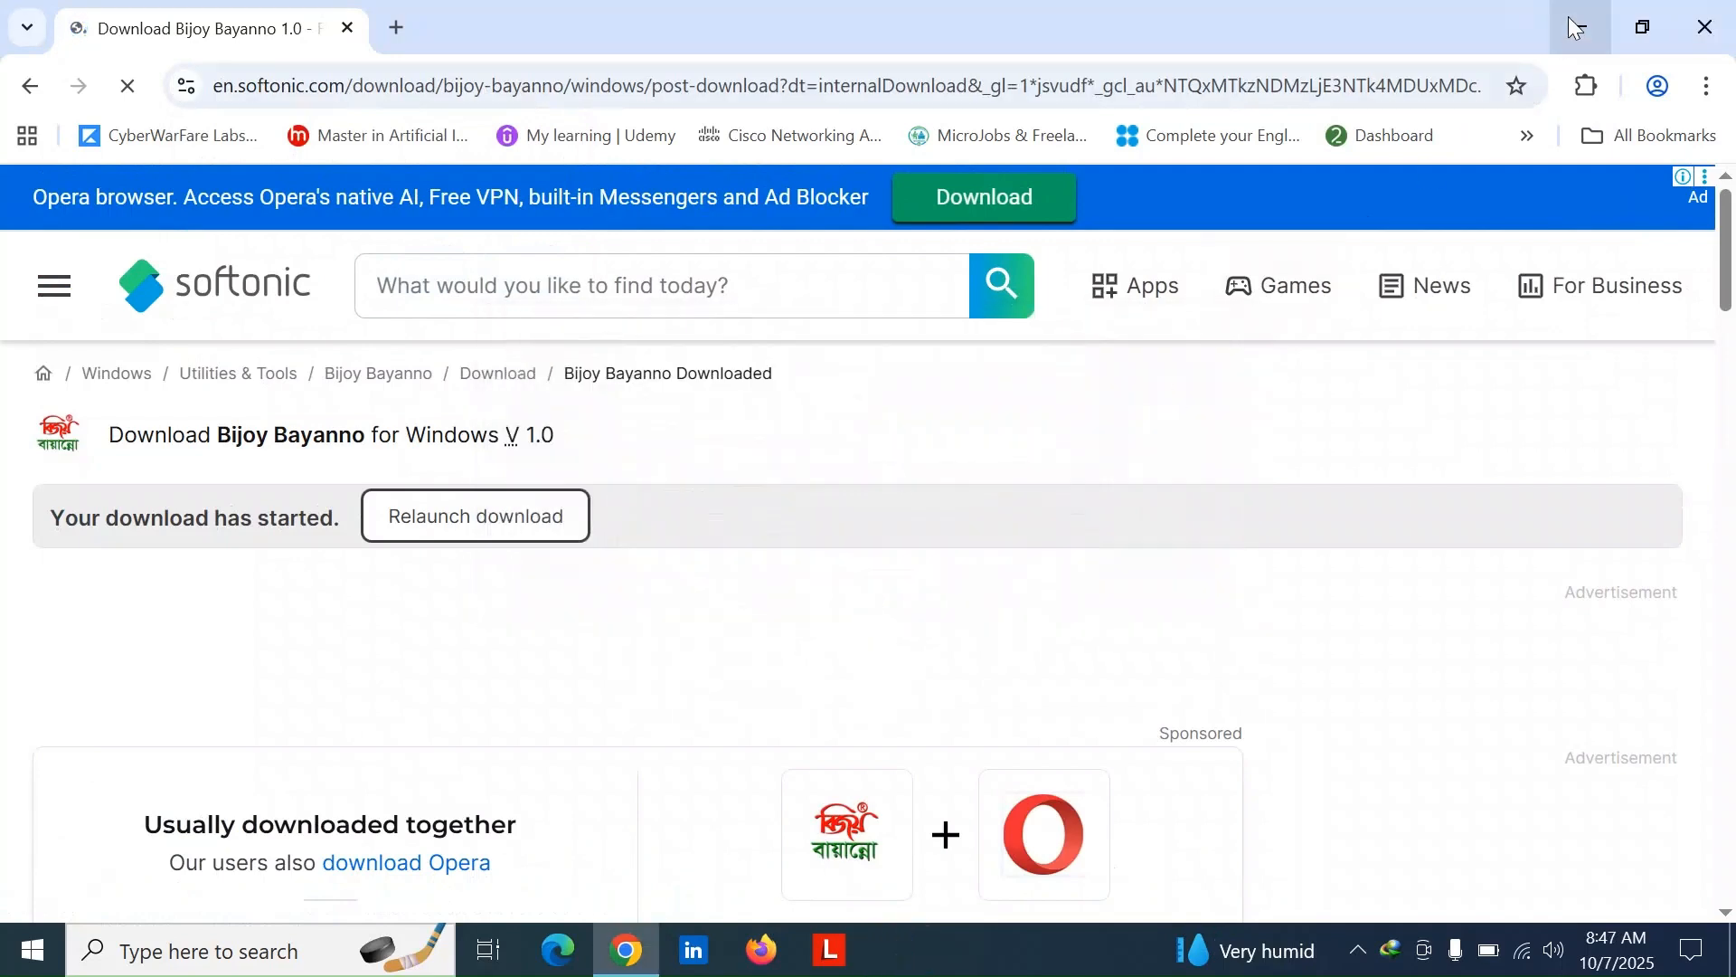
- Minimize the browser and open the Compressed folder inside Downloads in File Explorer
click(1574, 28)
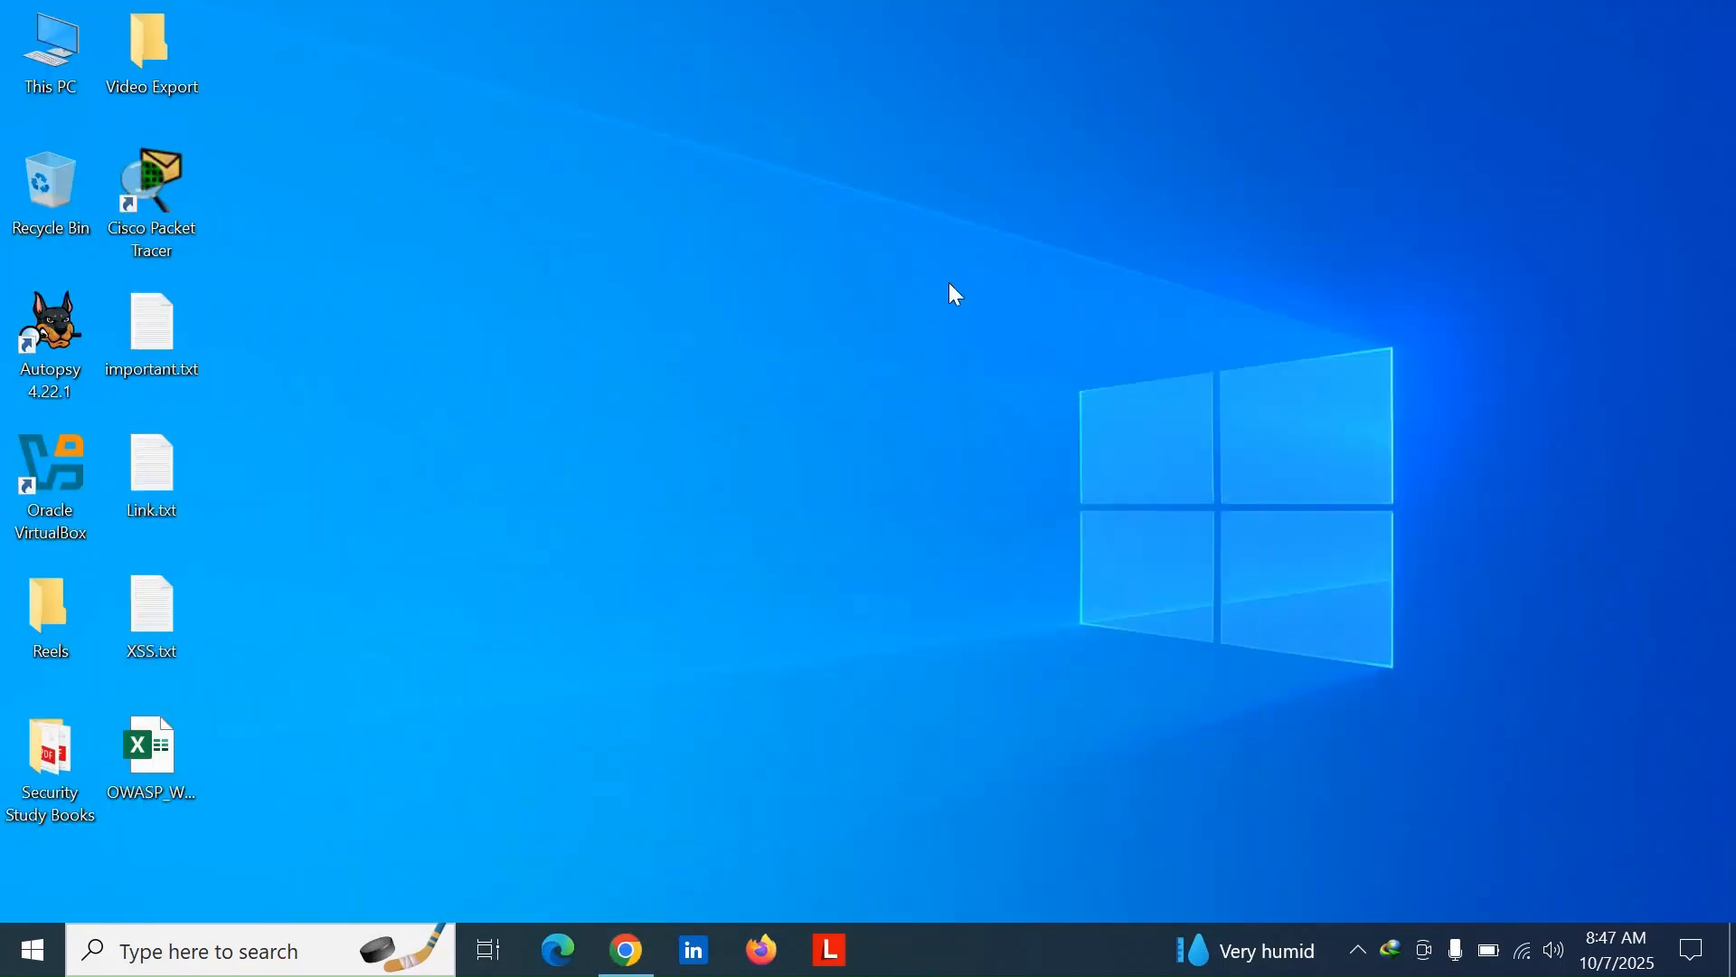
double_click(58, 59)
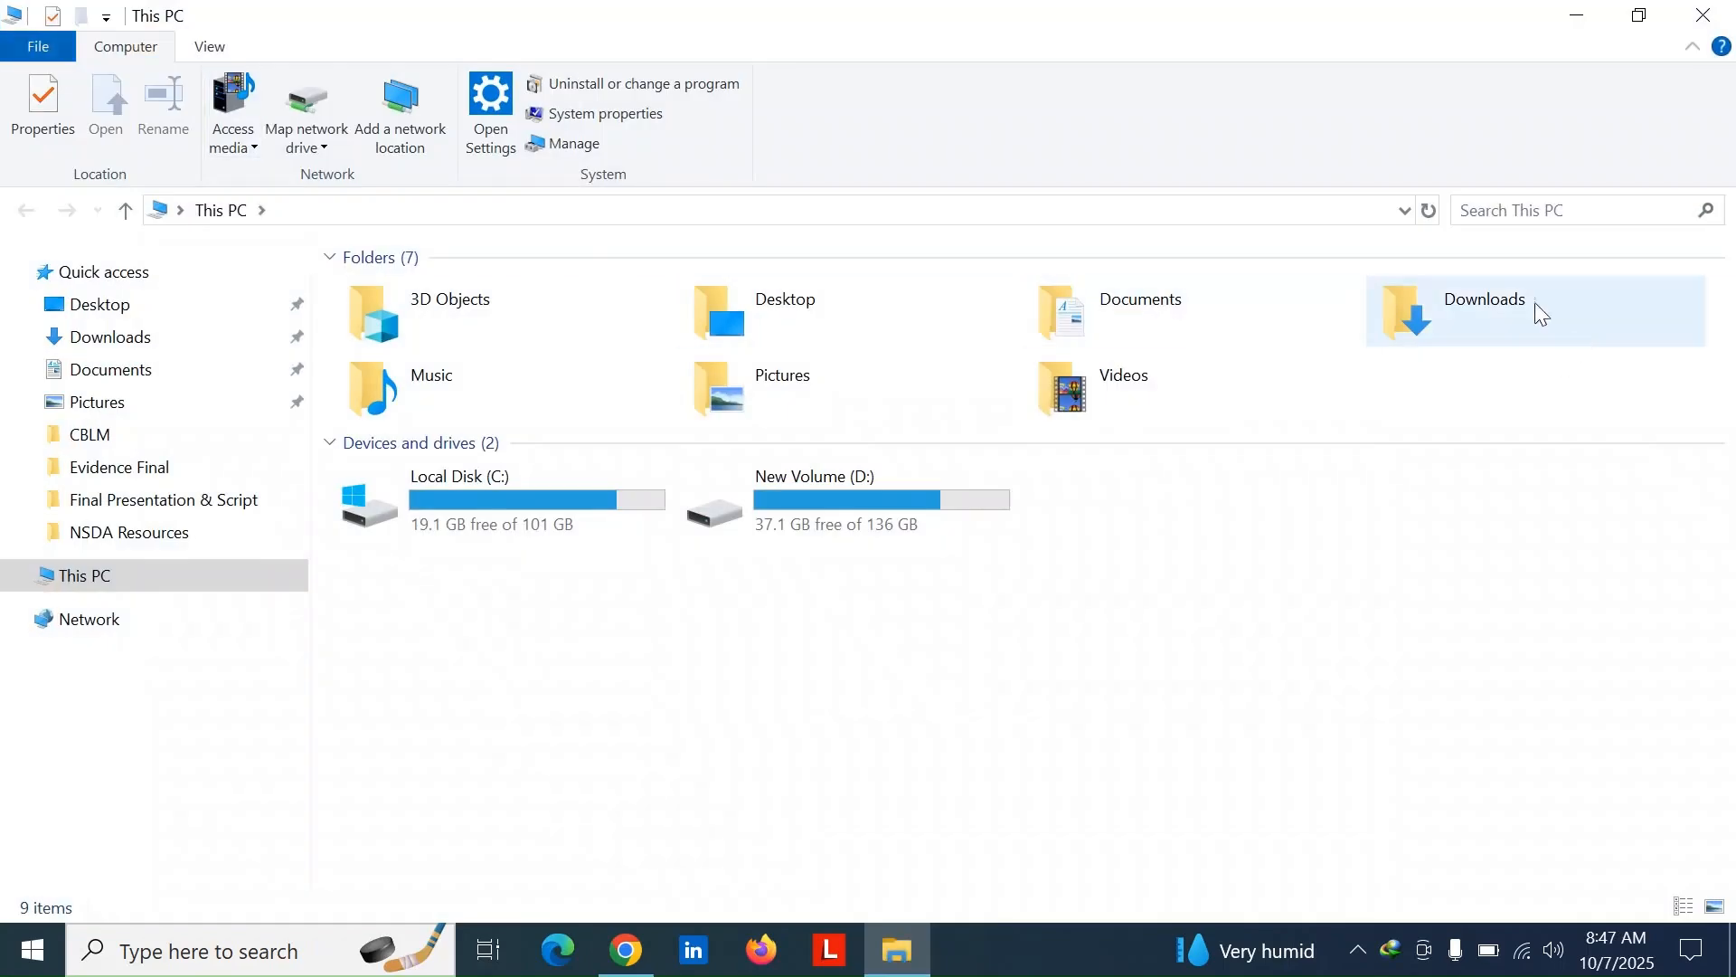
double_click(1437, 321)
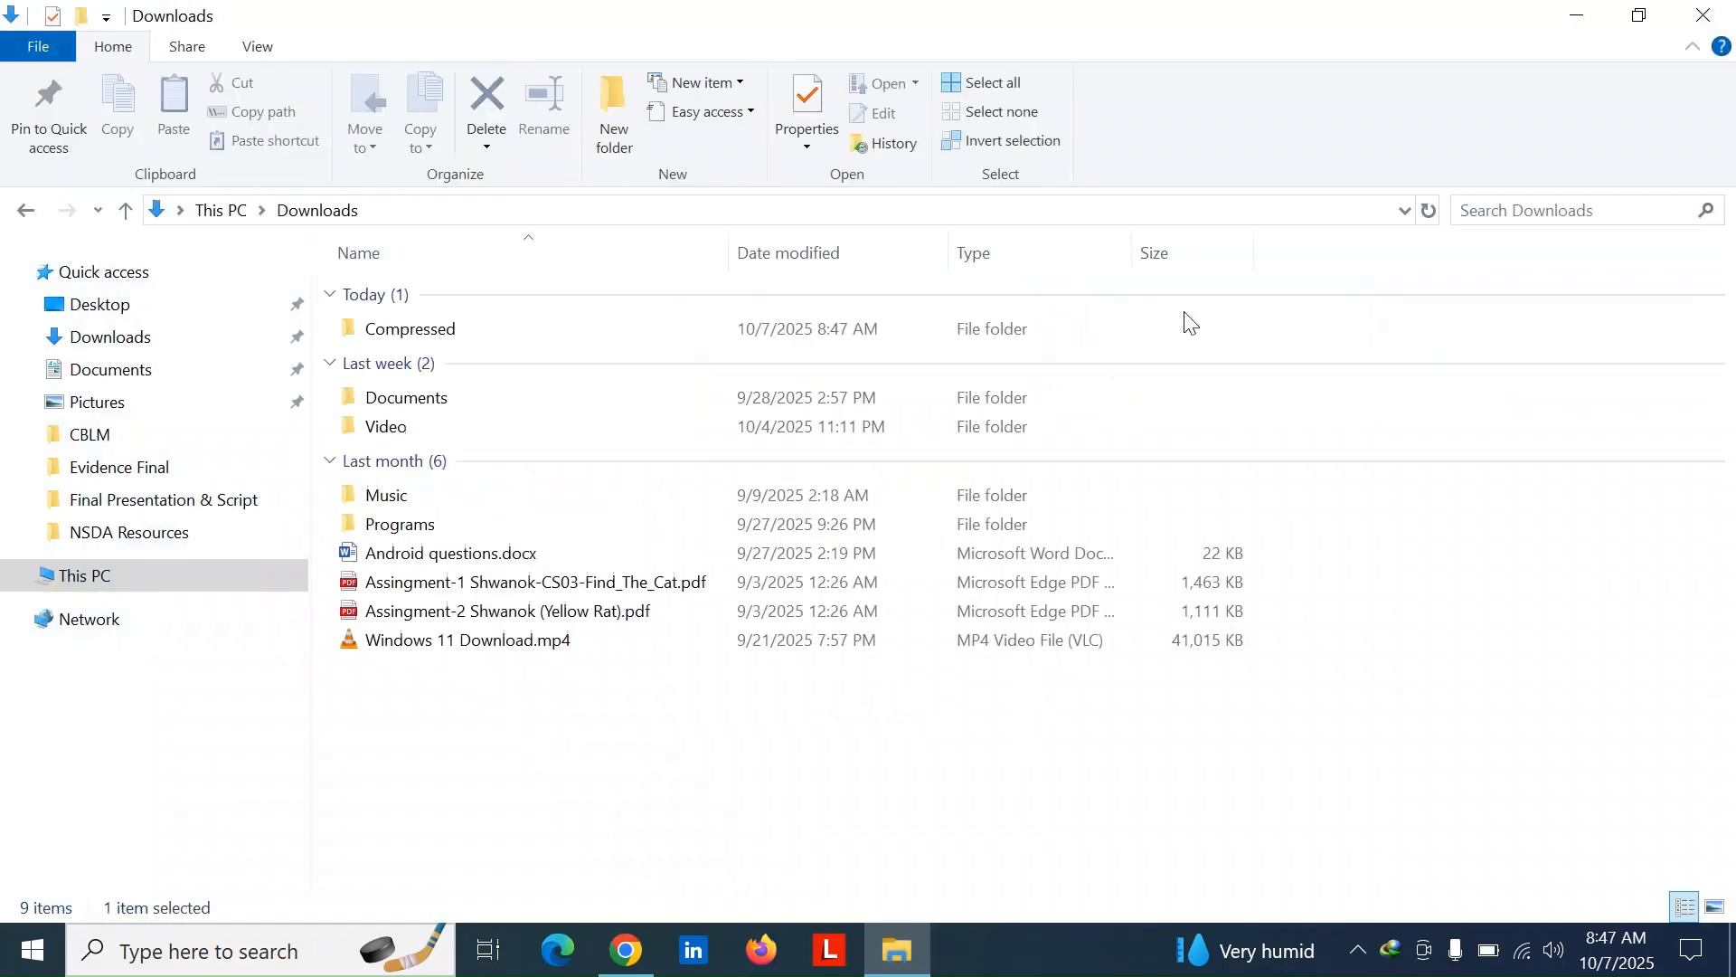
double_click(430, 330)
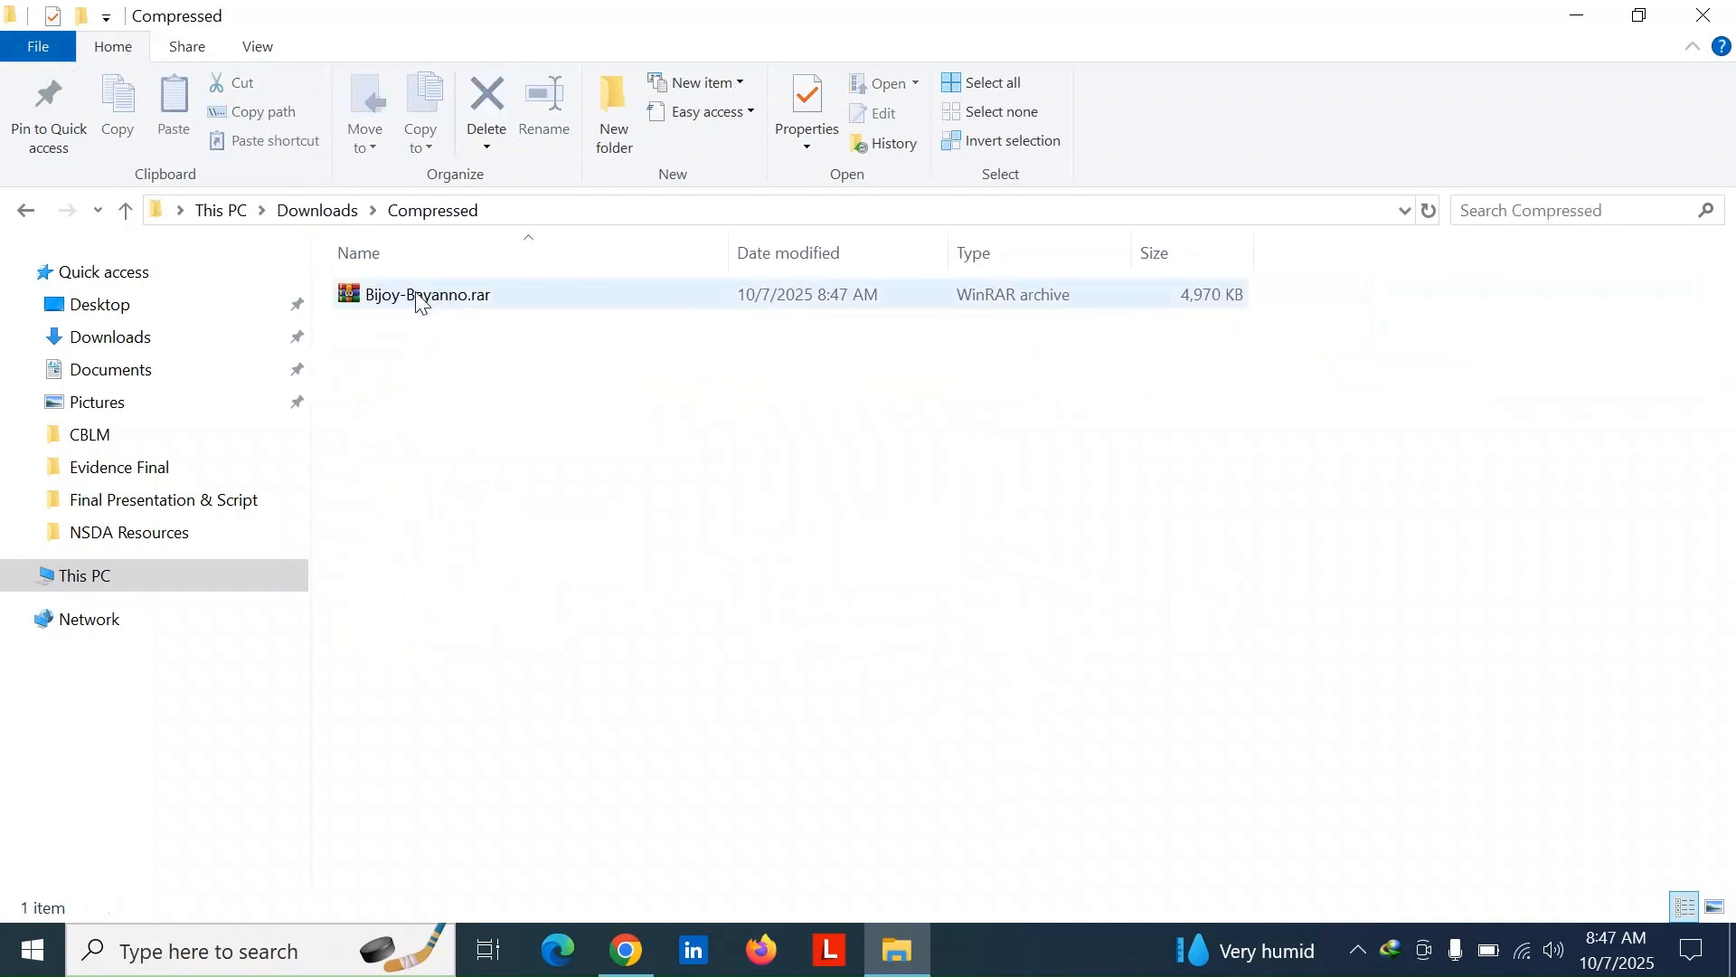
- Extract Bijoy-Bayanno.rar into the current Compressed folder
click(419, 301)
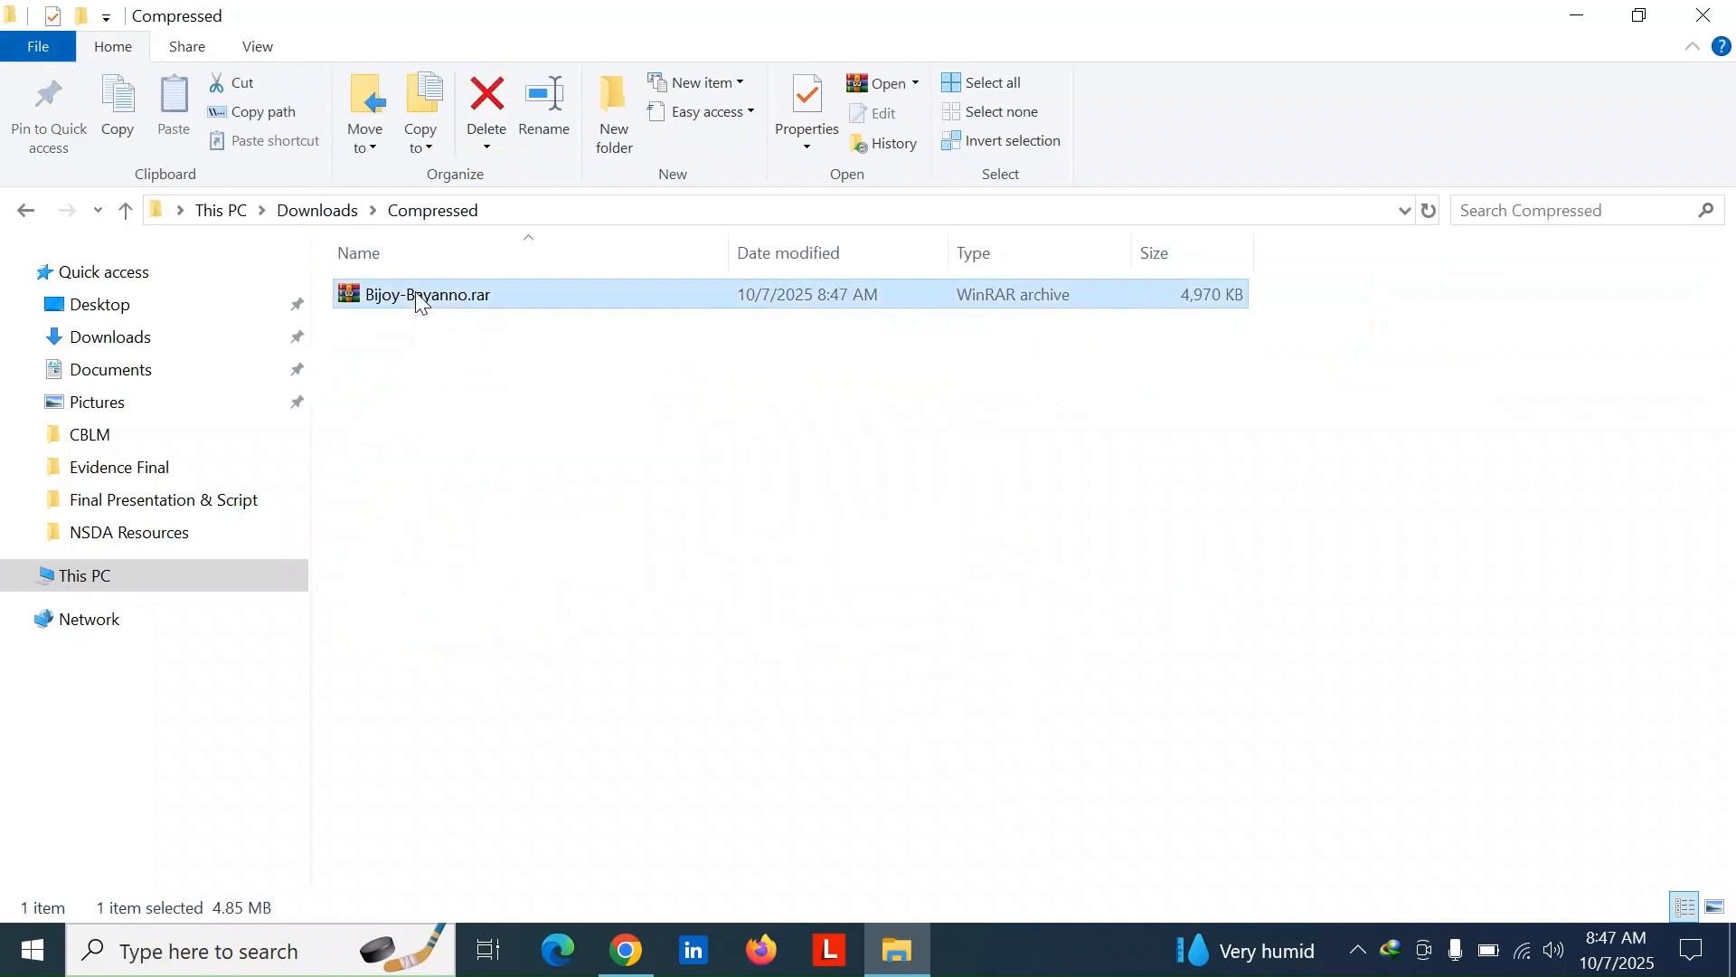
right_click(418, 301)
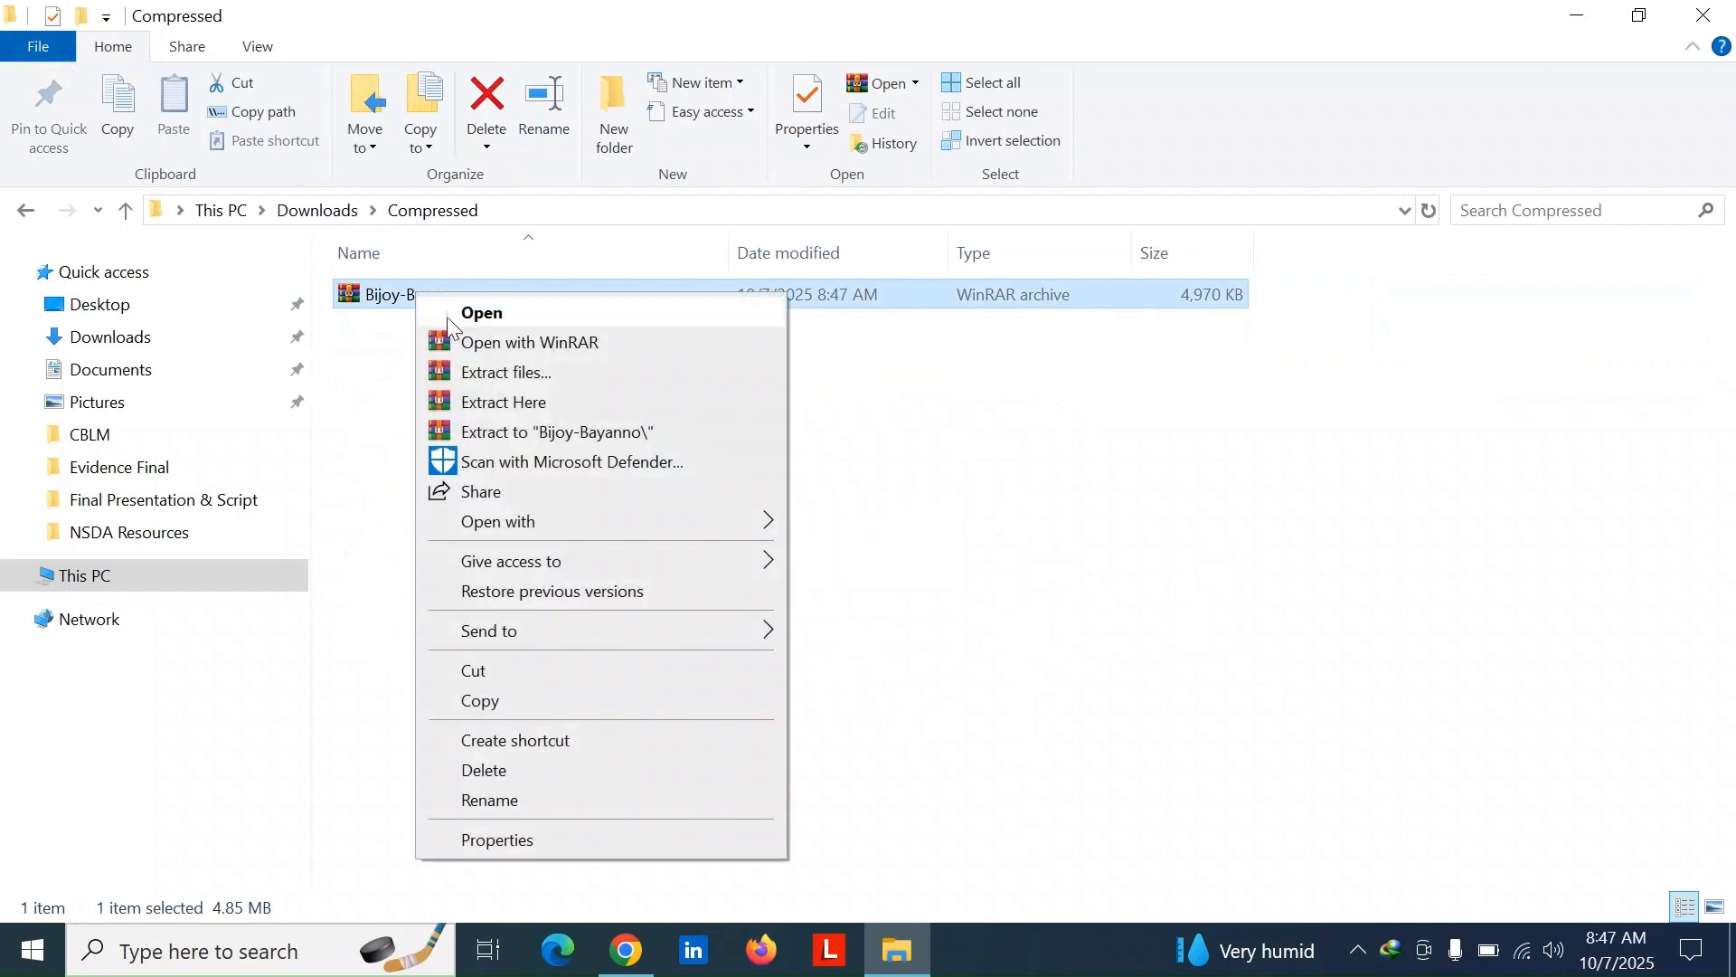
click(496, 408)
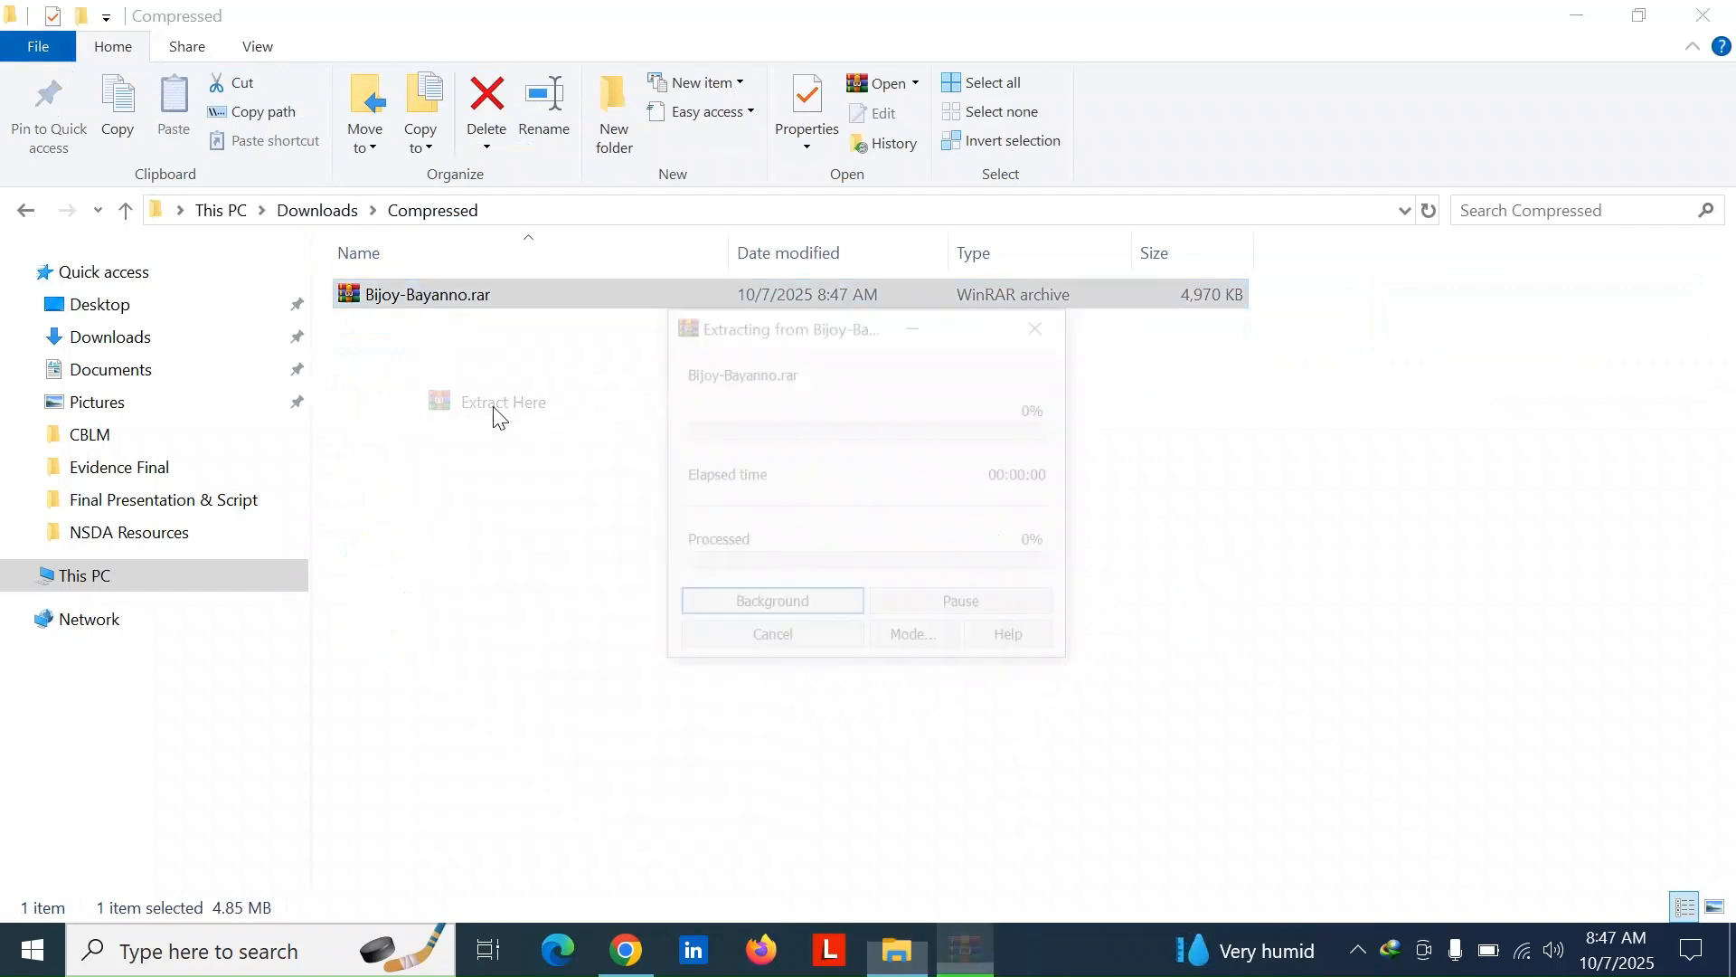
click(407, 380)
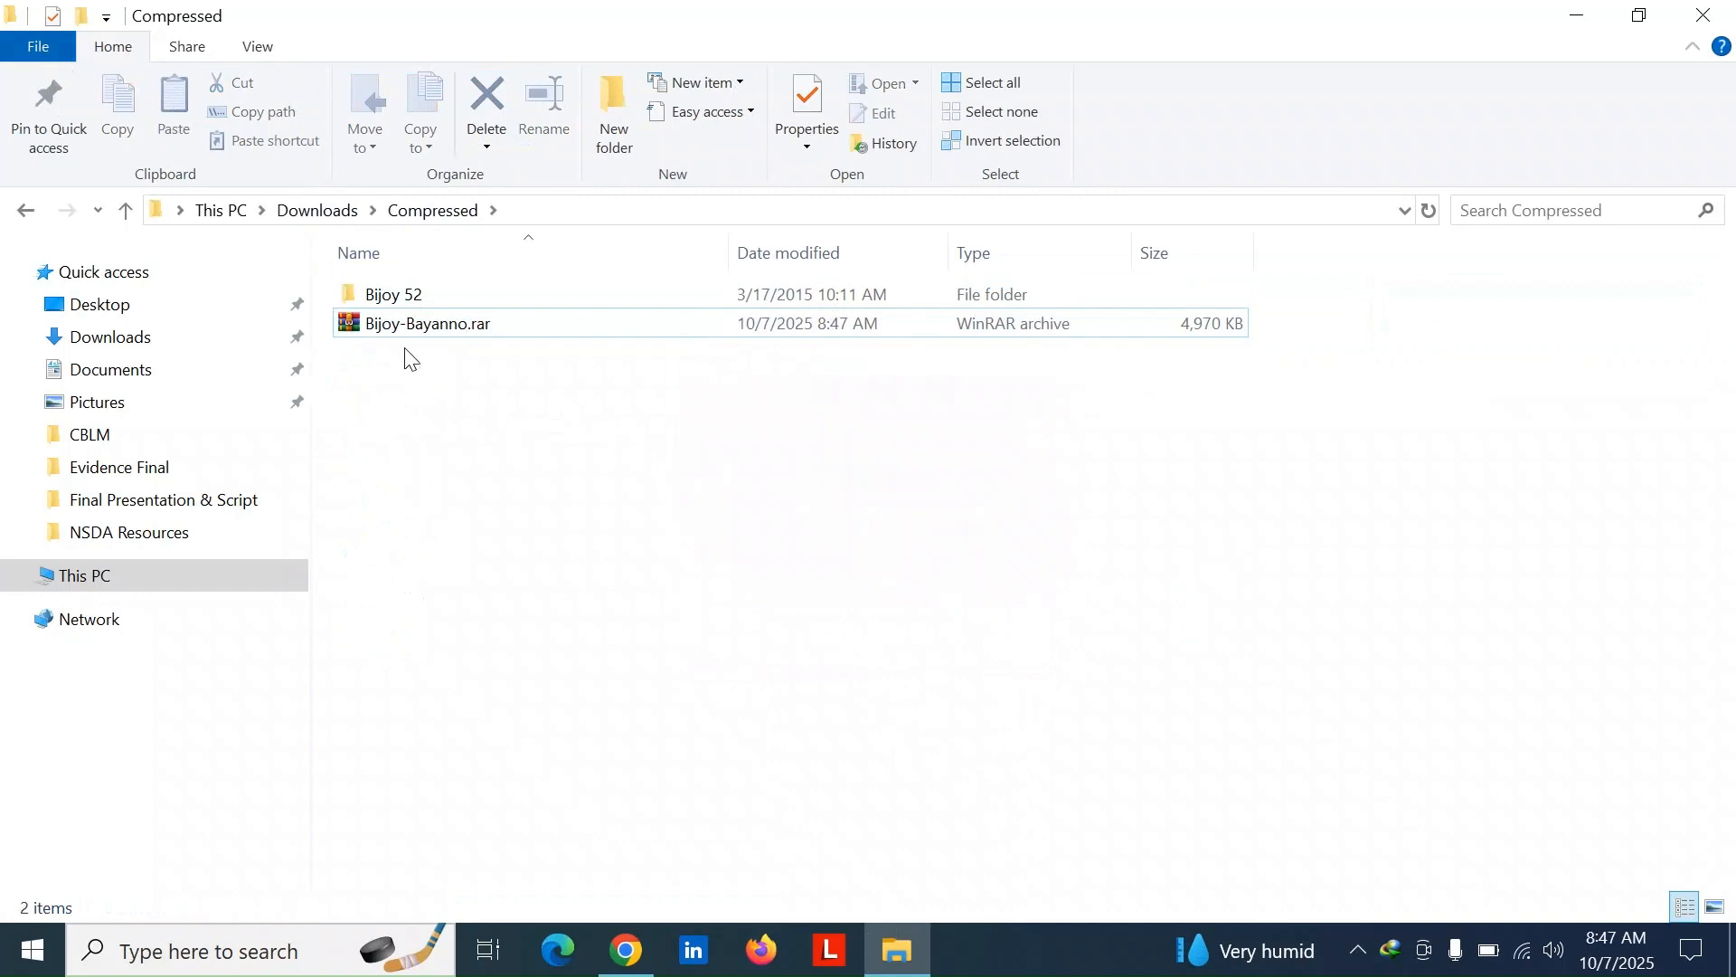
- Open the extracted Bijoy 52 folder and start installing BijoyBayanno.msi
double_click(398, 299)
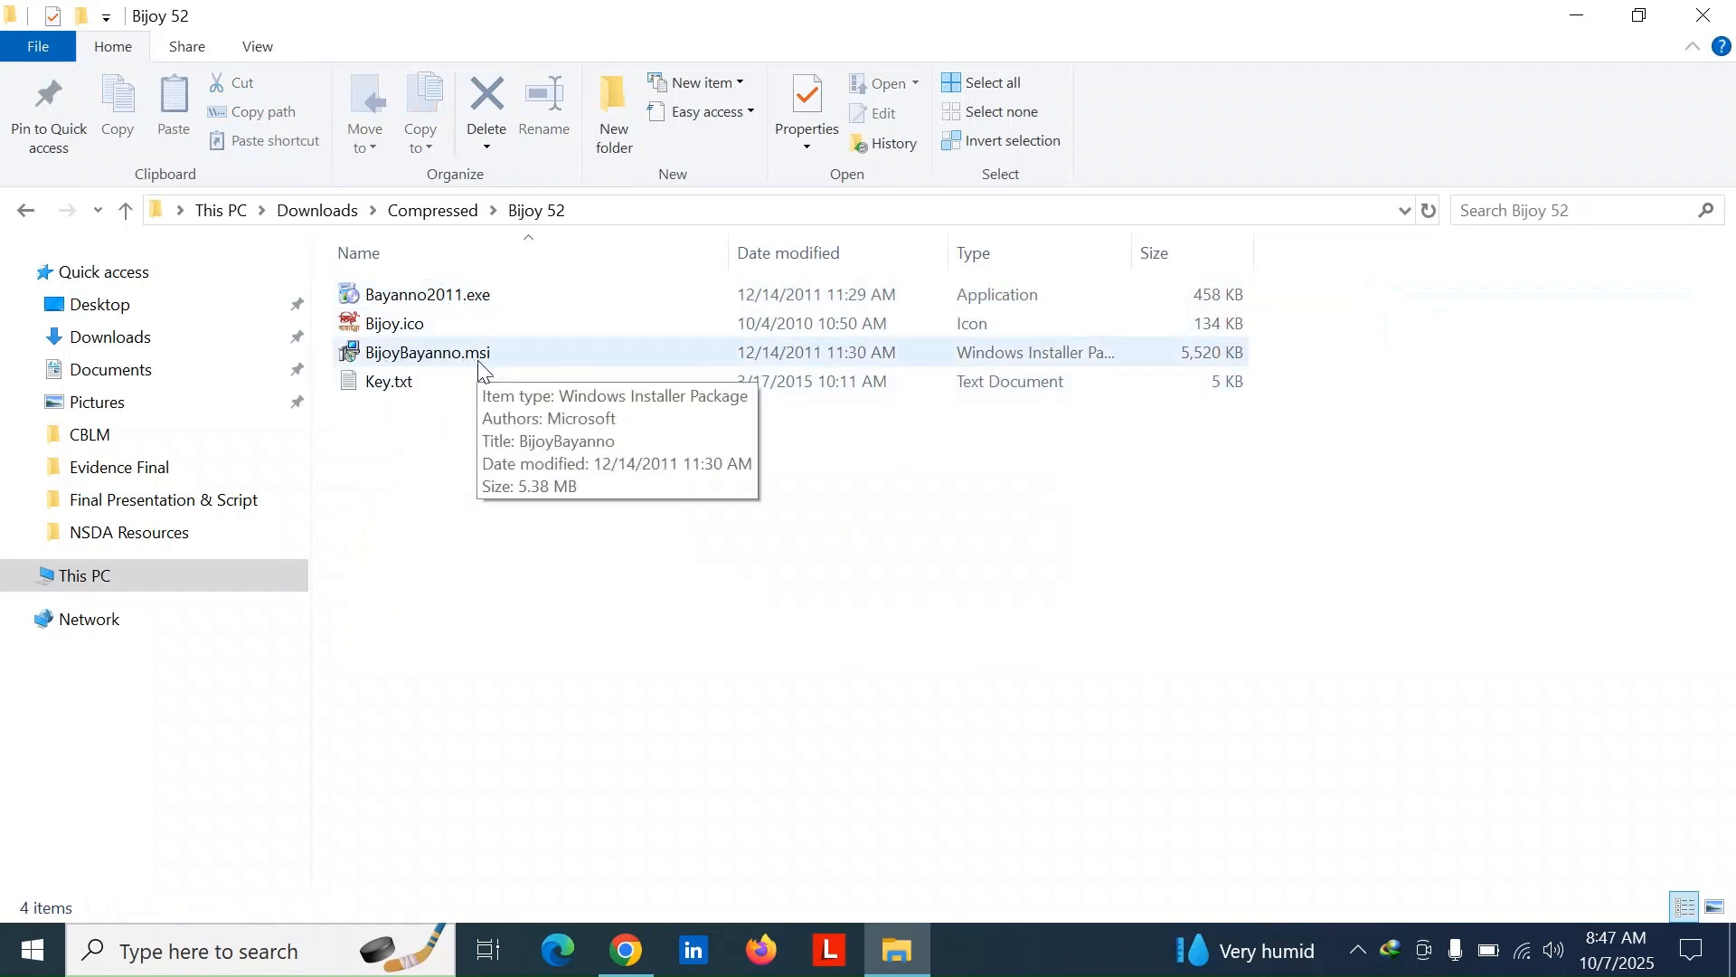
right_click(431, 356)
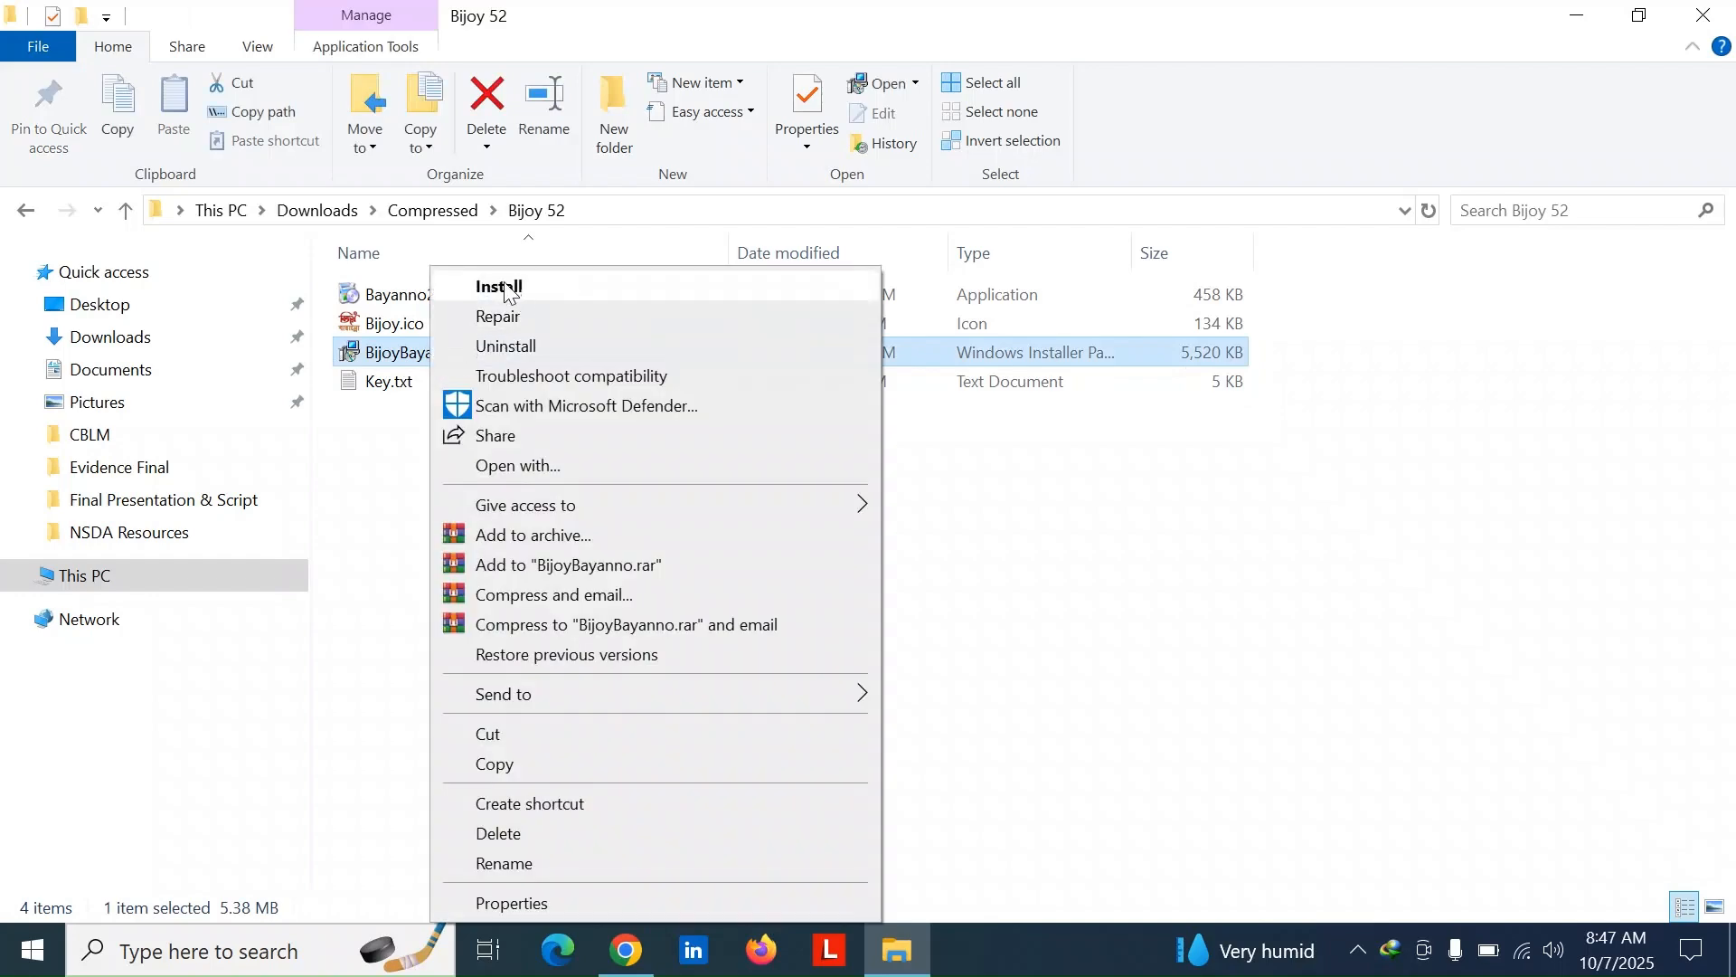
click(492, 290)
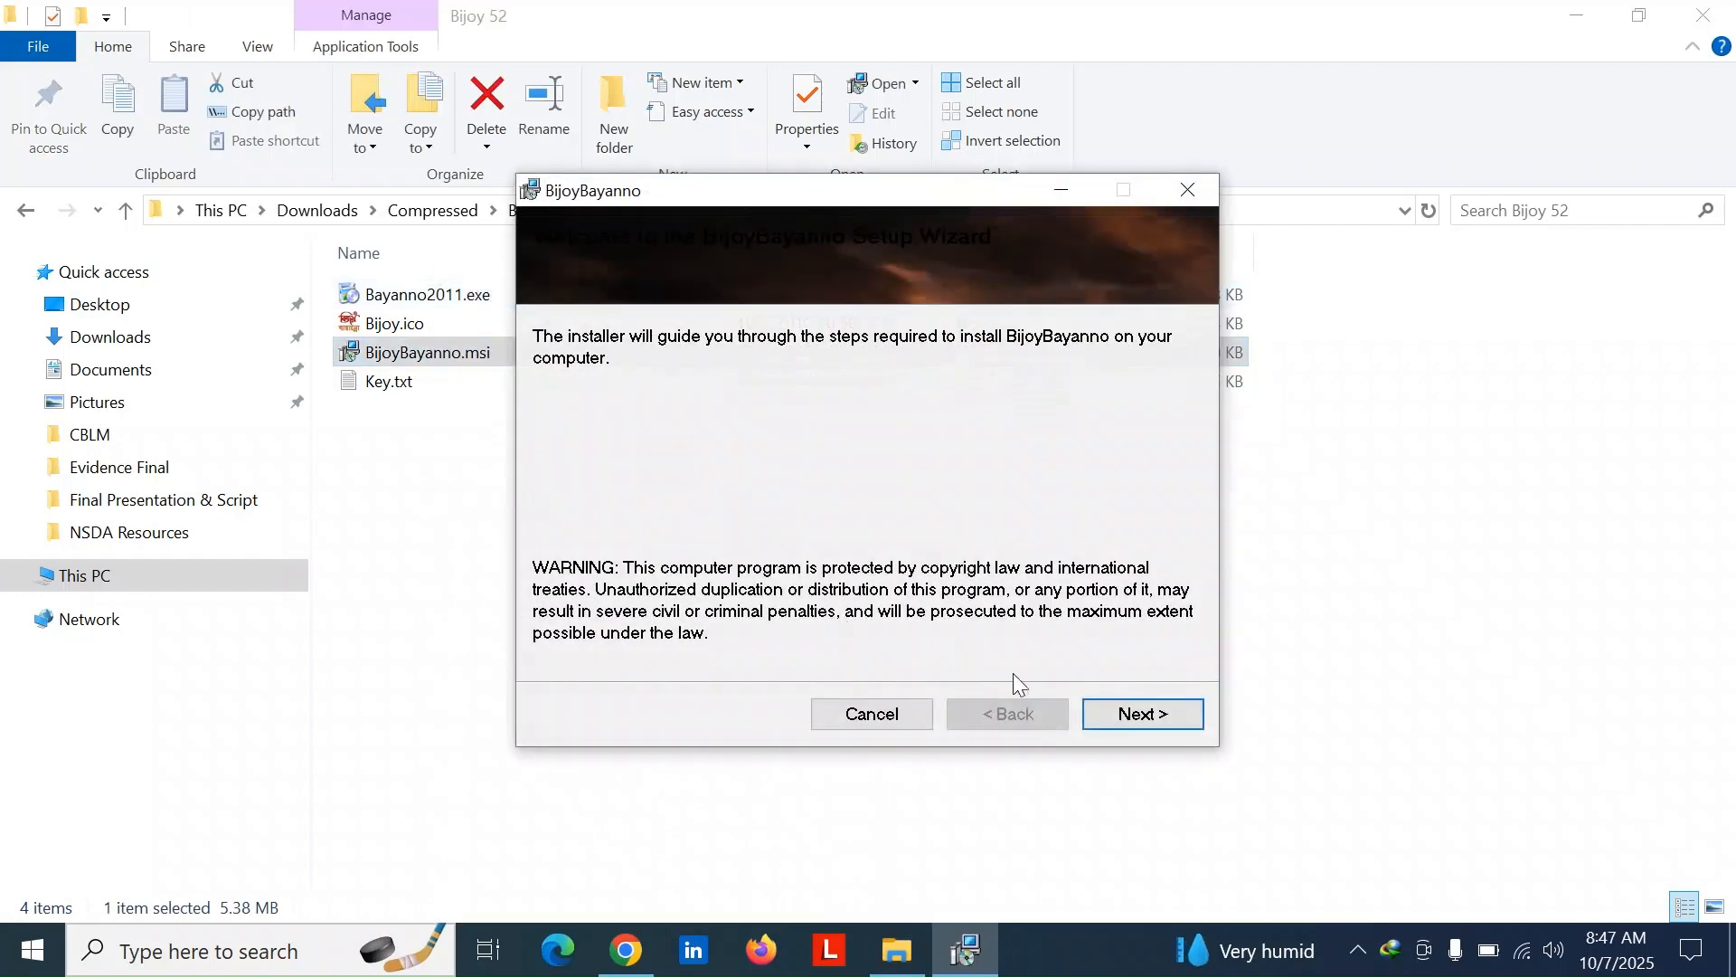
- Install BijoyBayanno for Everyone in the default folder, agree to the license terms, and close the setup wizard
click(1141, 716)
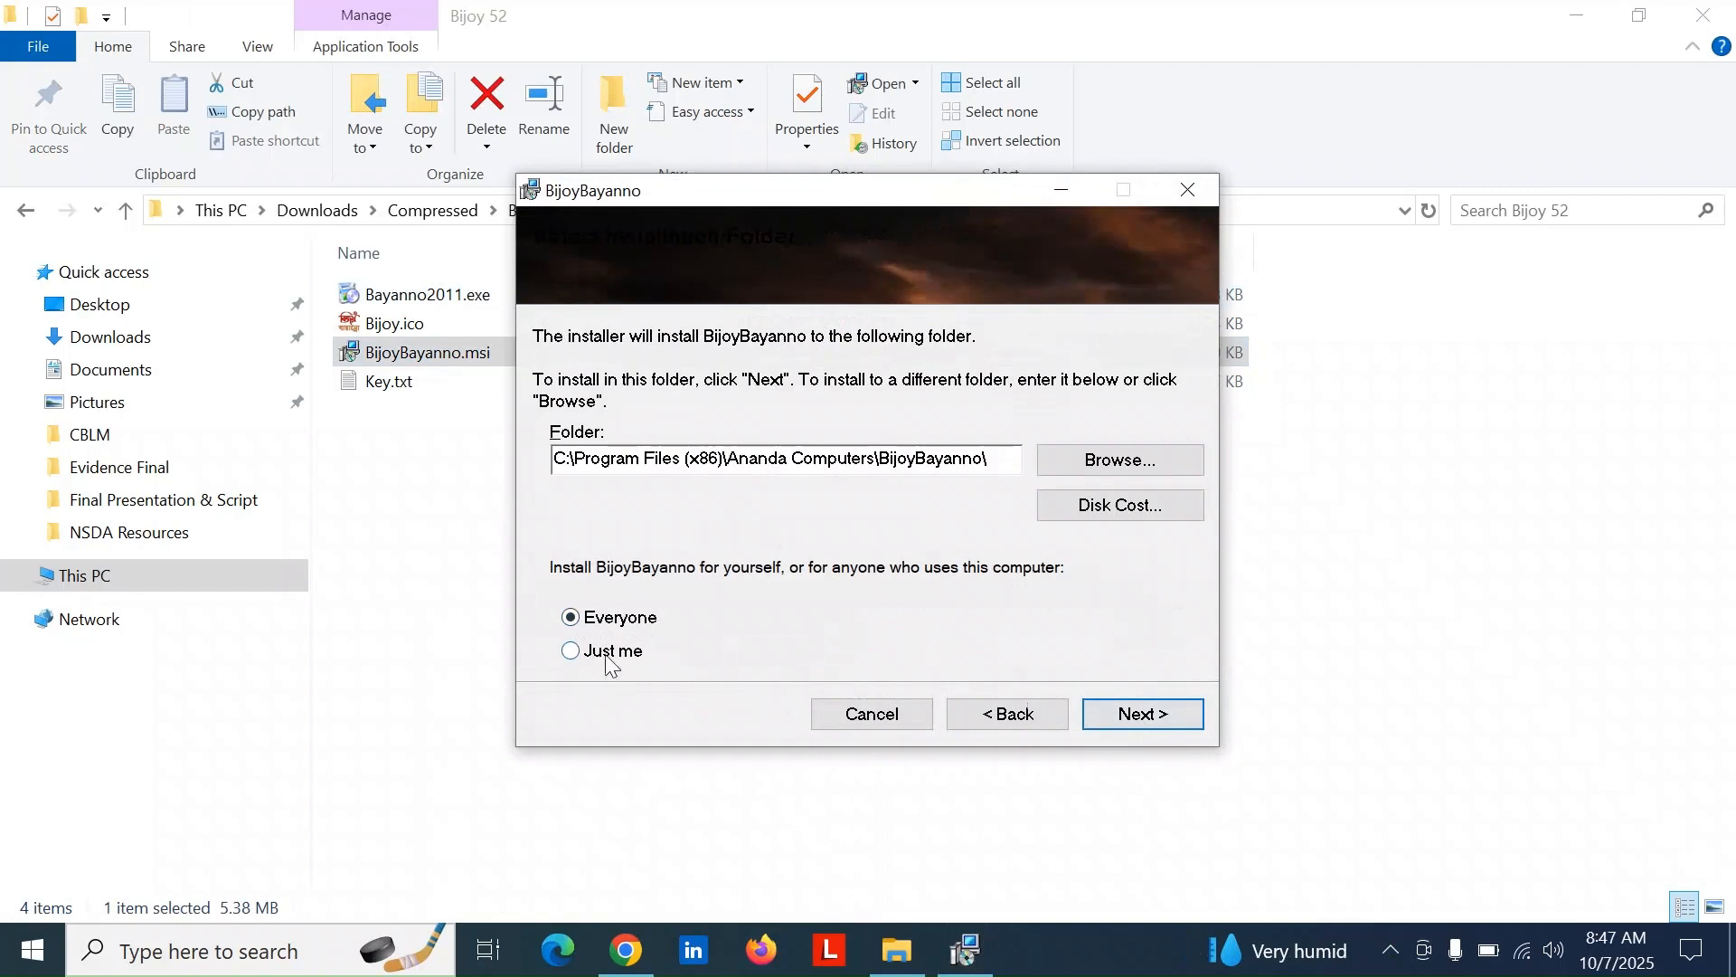
click(1164, 719)
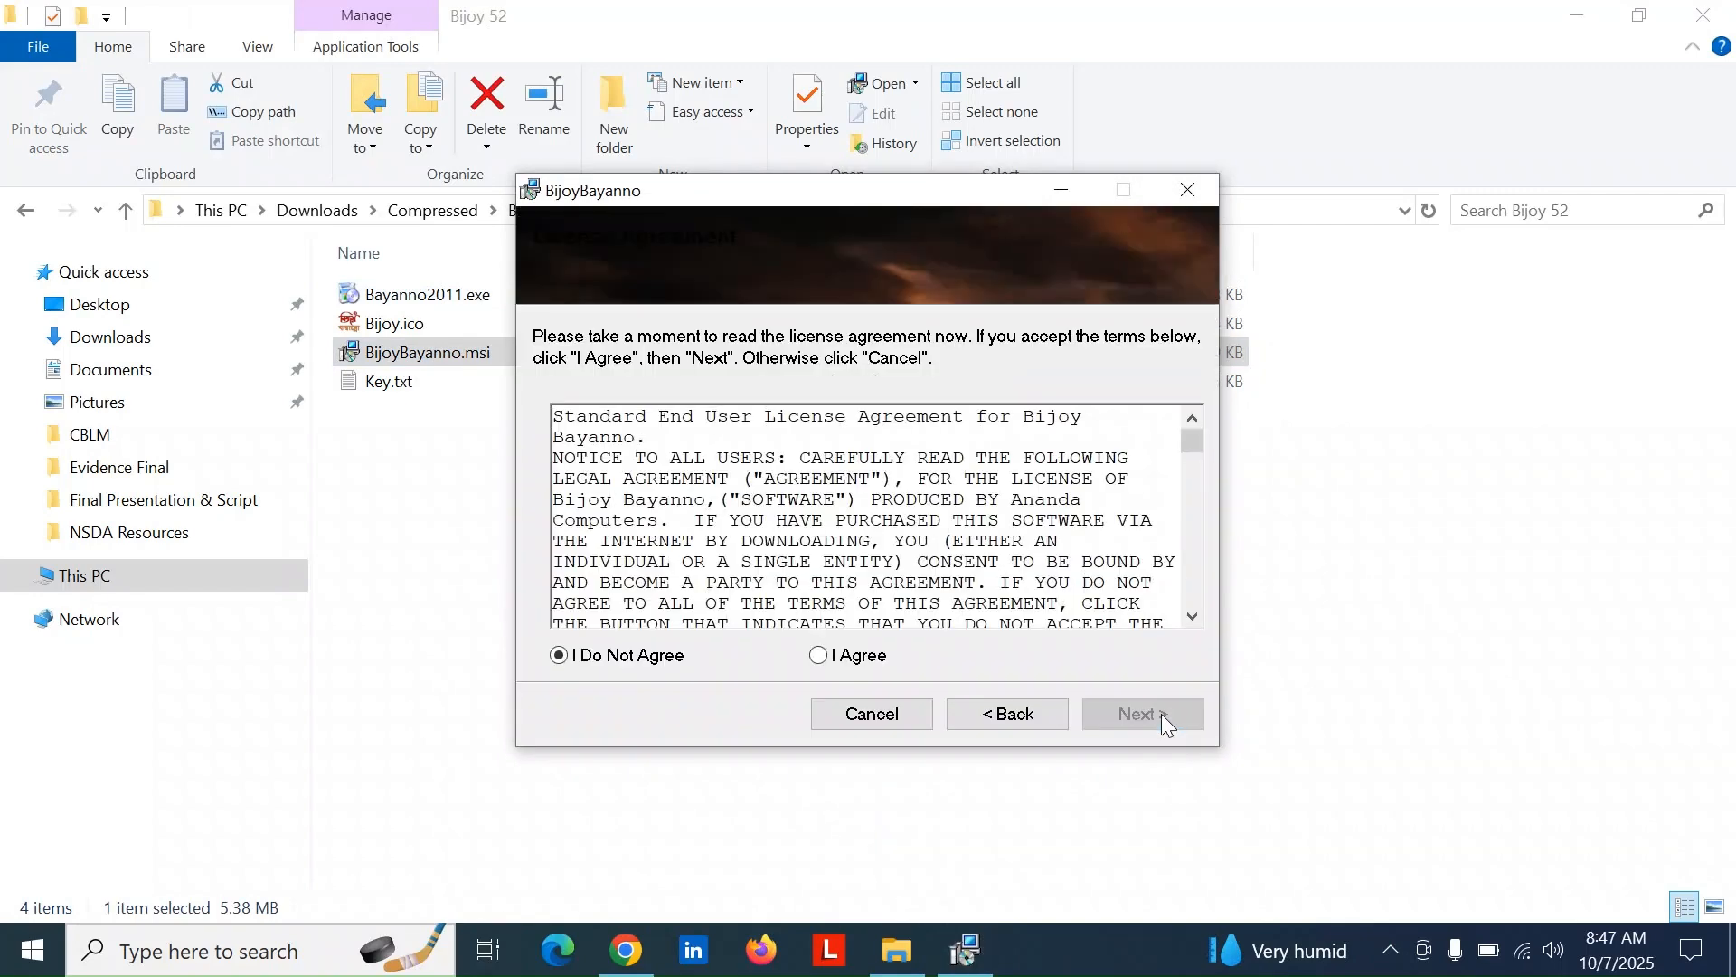
click(837, 660)
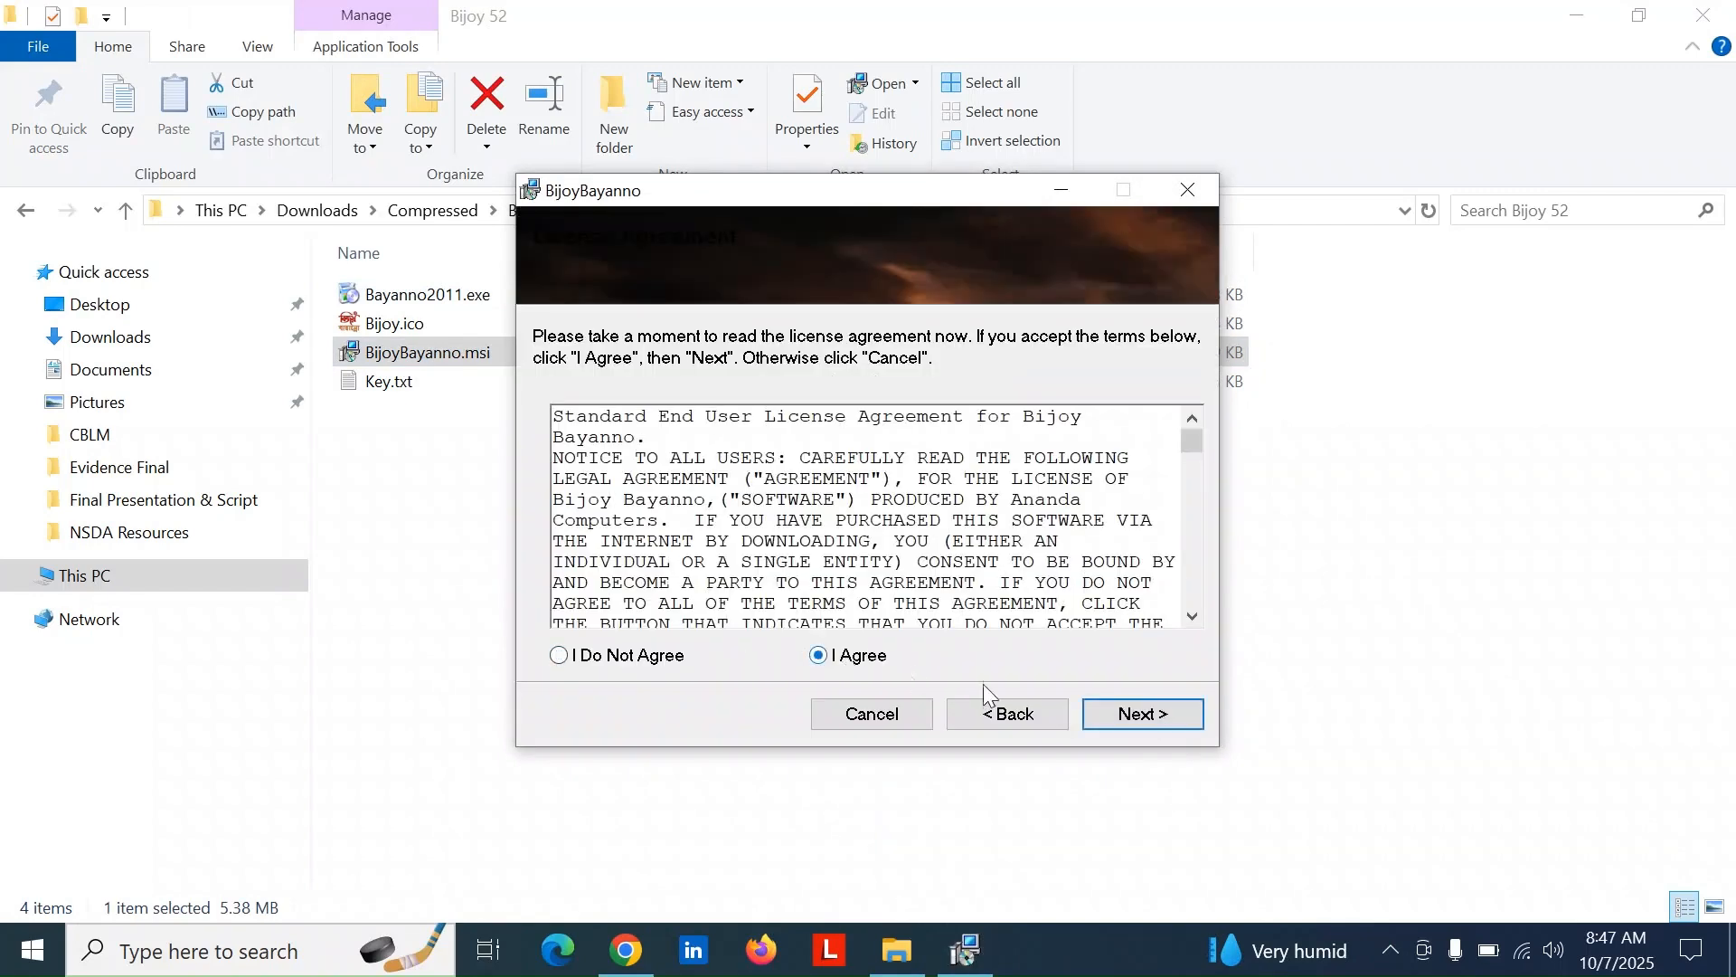
click(1164, 723)
click(1165, 719)
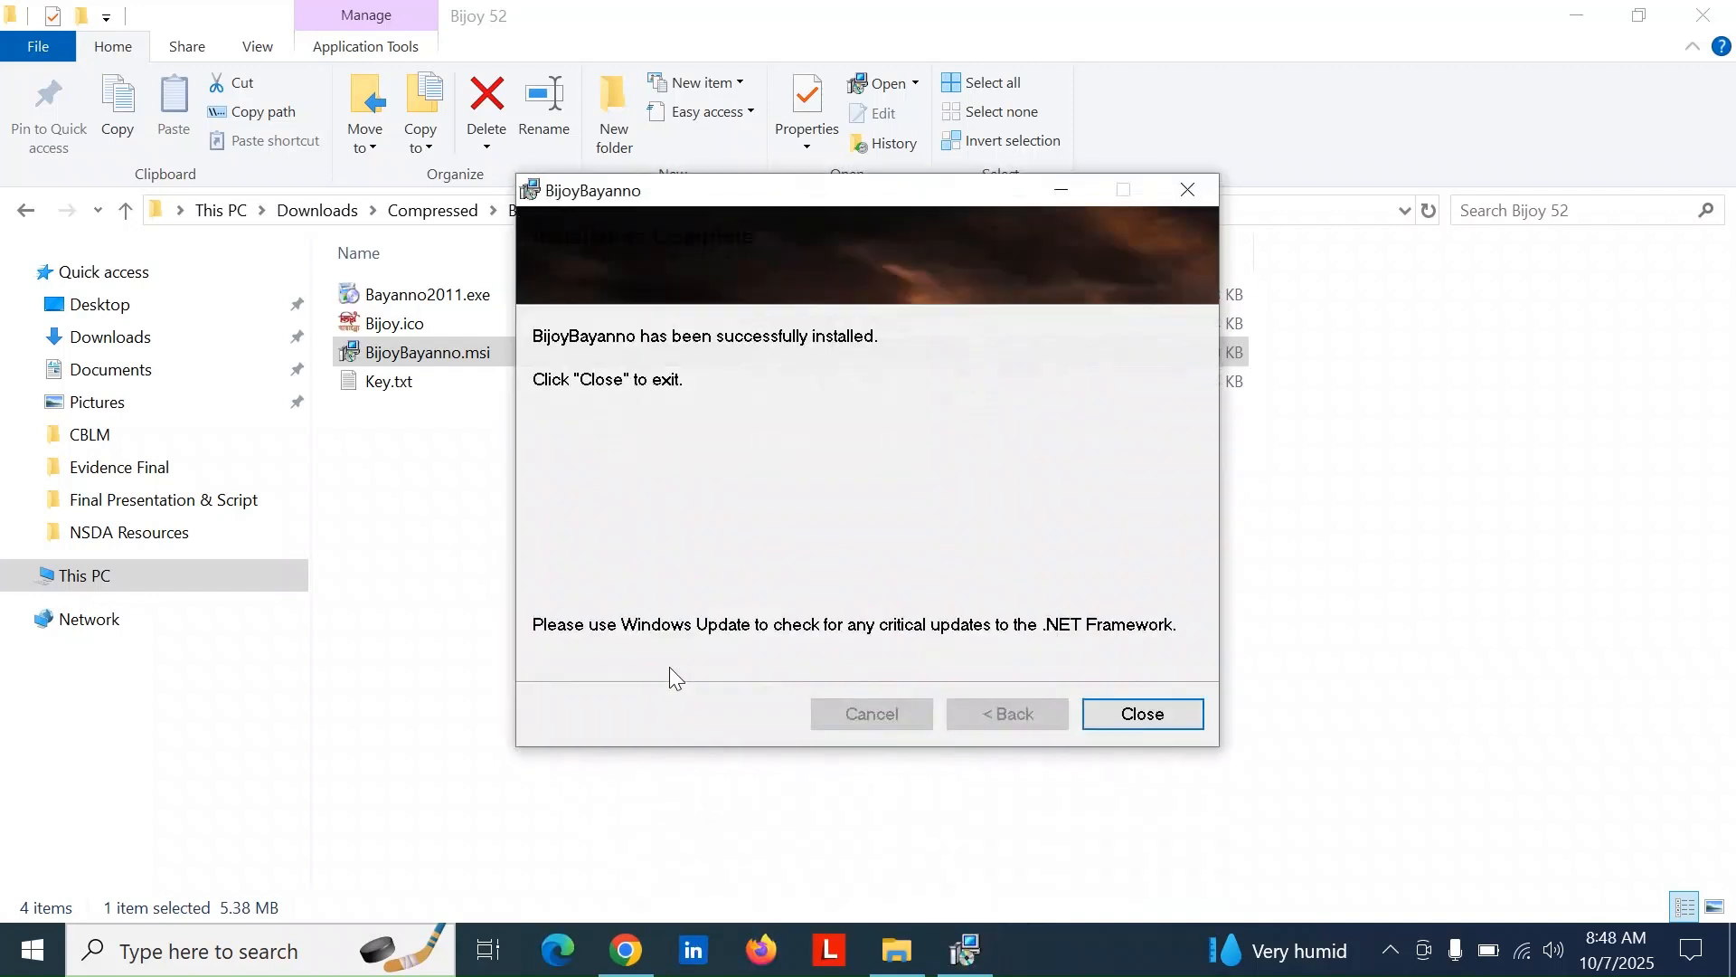
click(1141, 715)
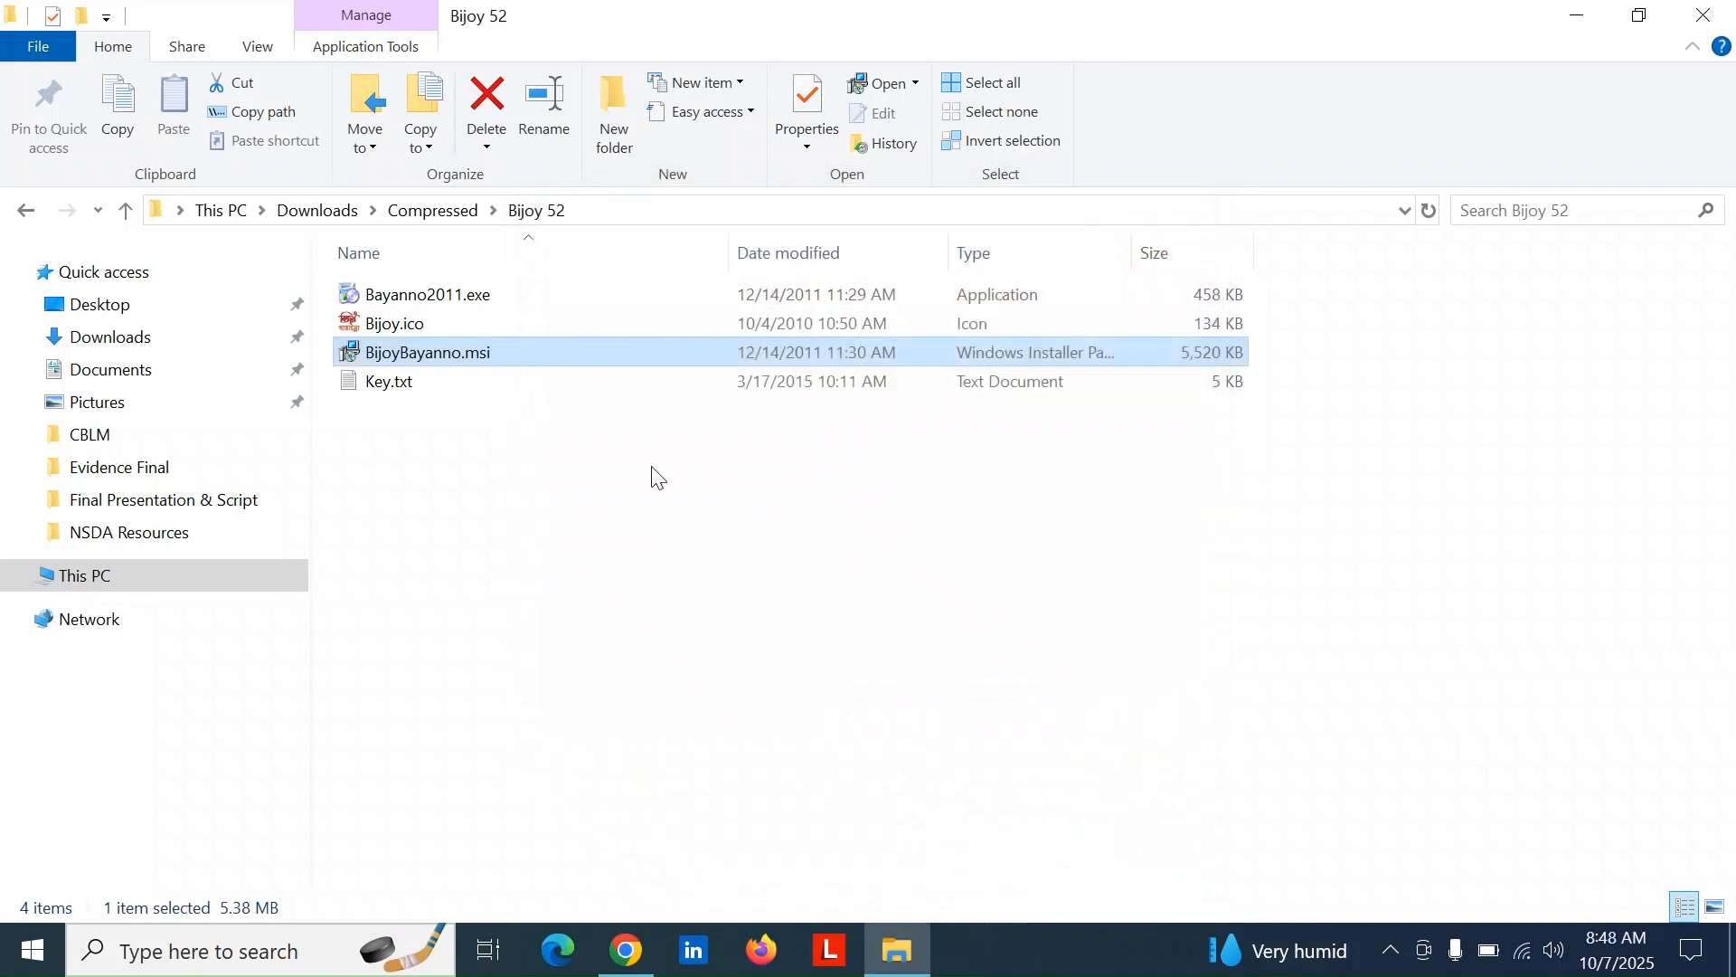
- Minimize the Bijoy 52 folder window to return to the desktop
click(1594, 15)
right_click(729, 253)
click(783, 346)
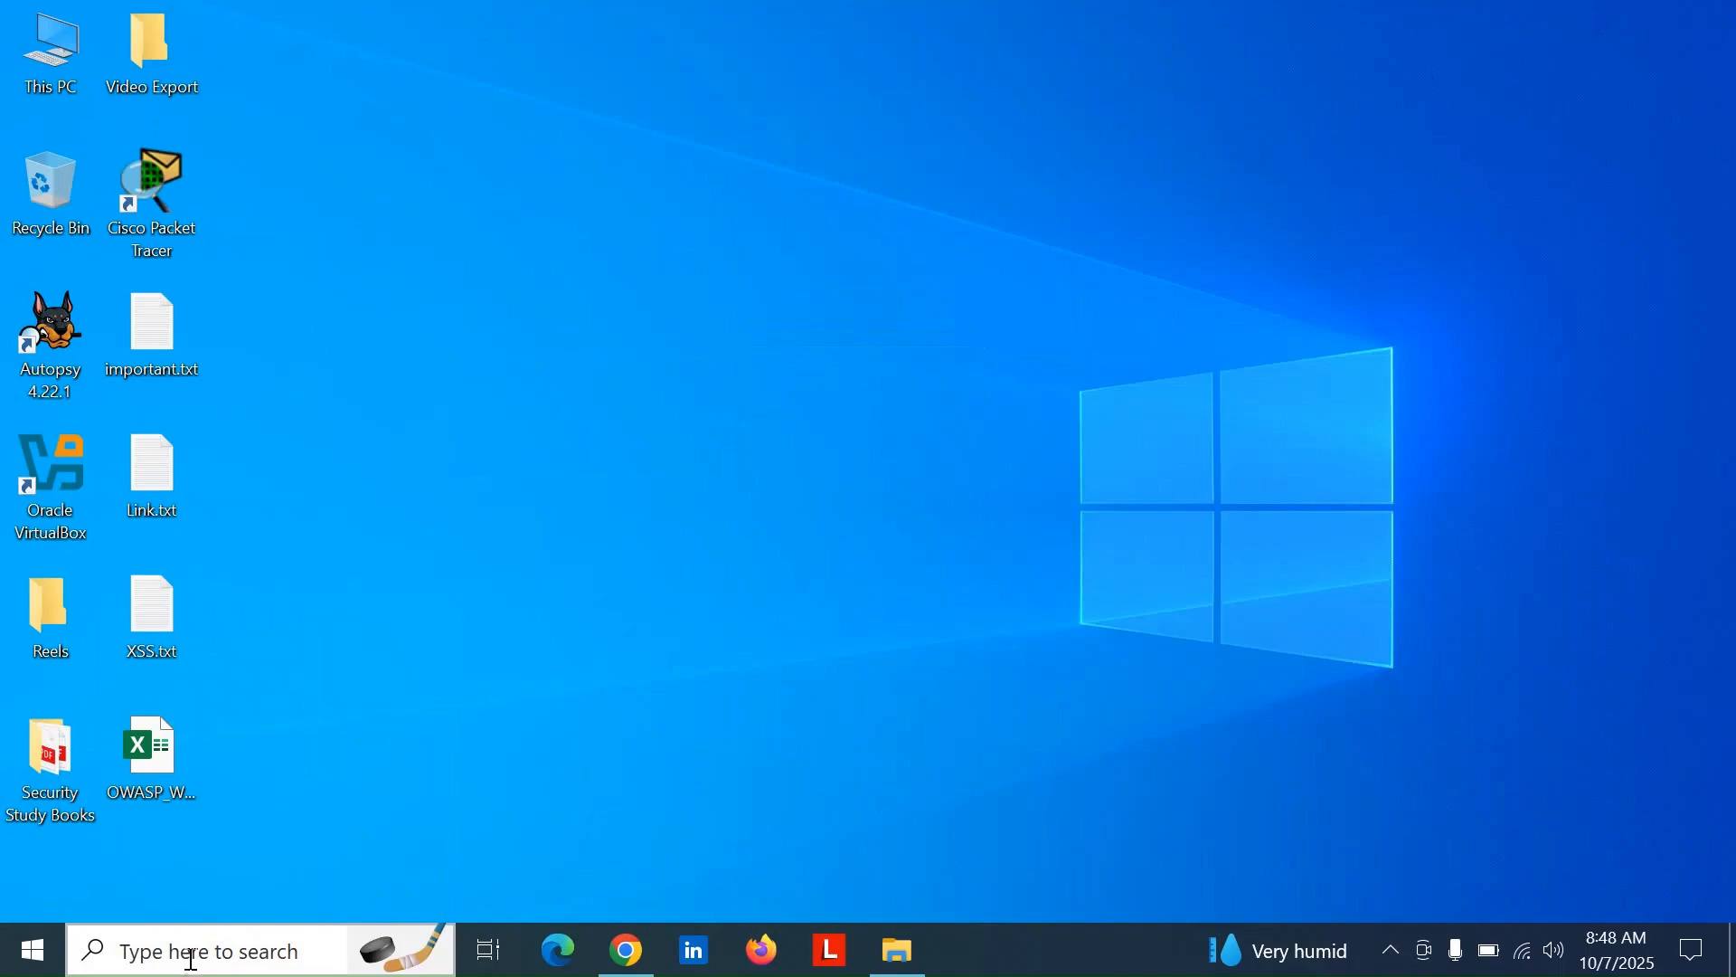
click(191, 958)
text(bijoy)
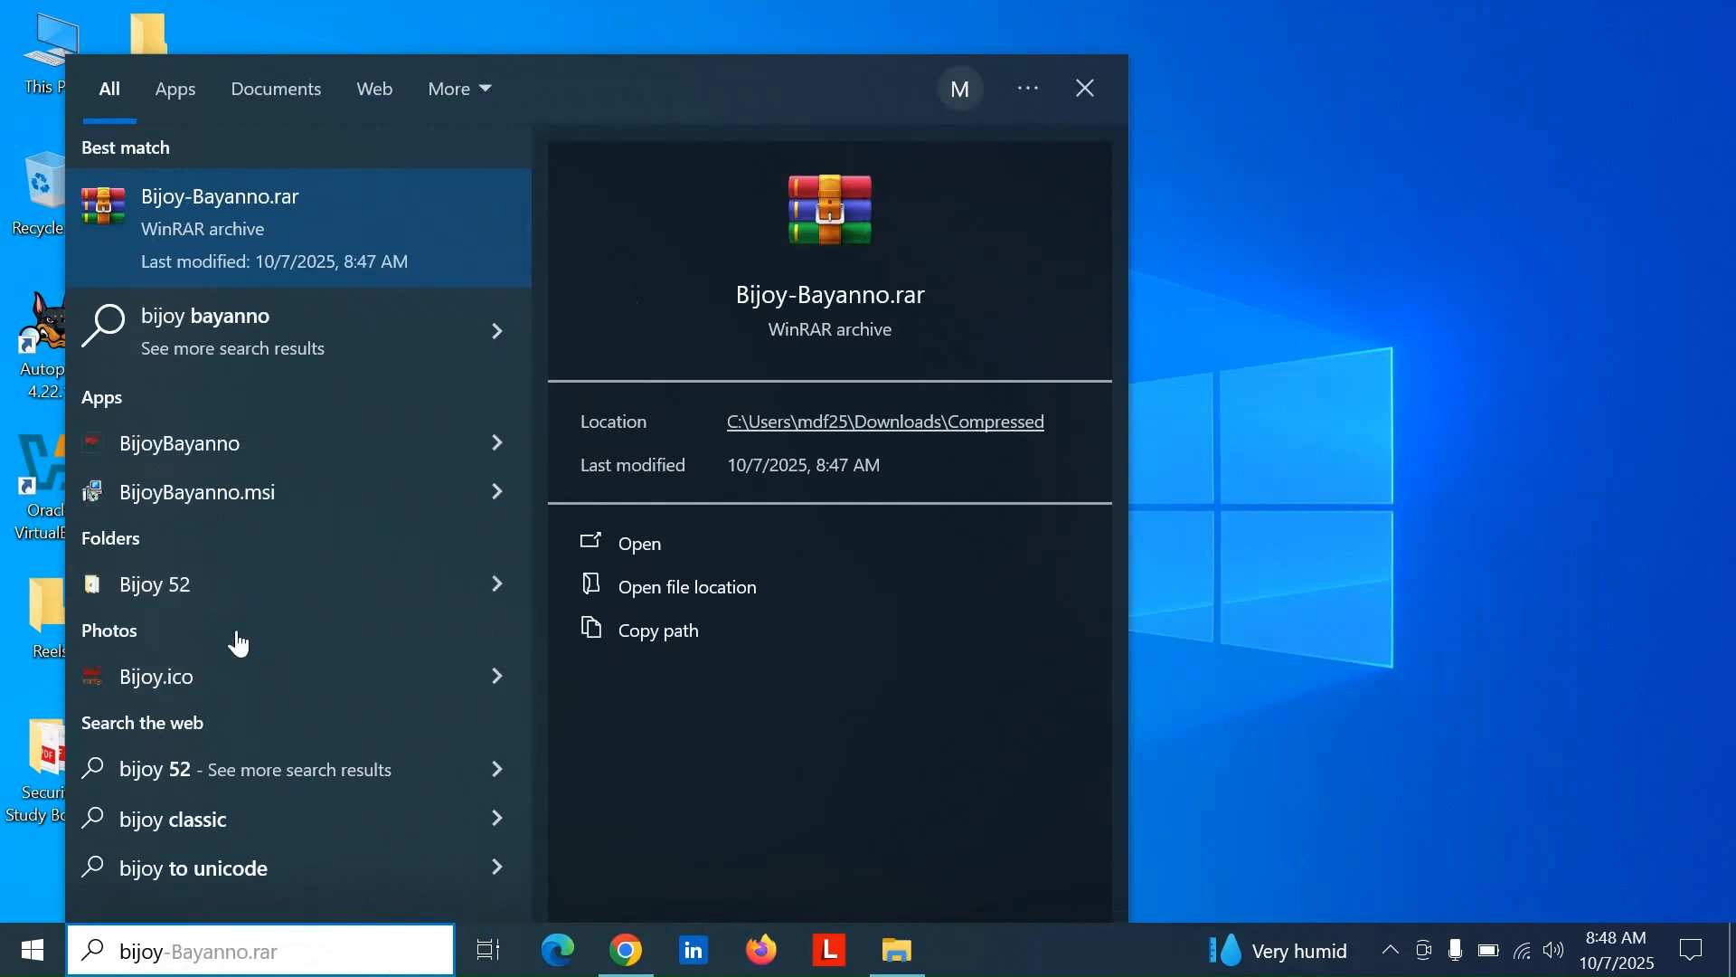
click(1323, 372)
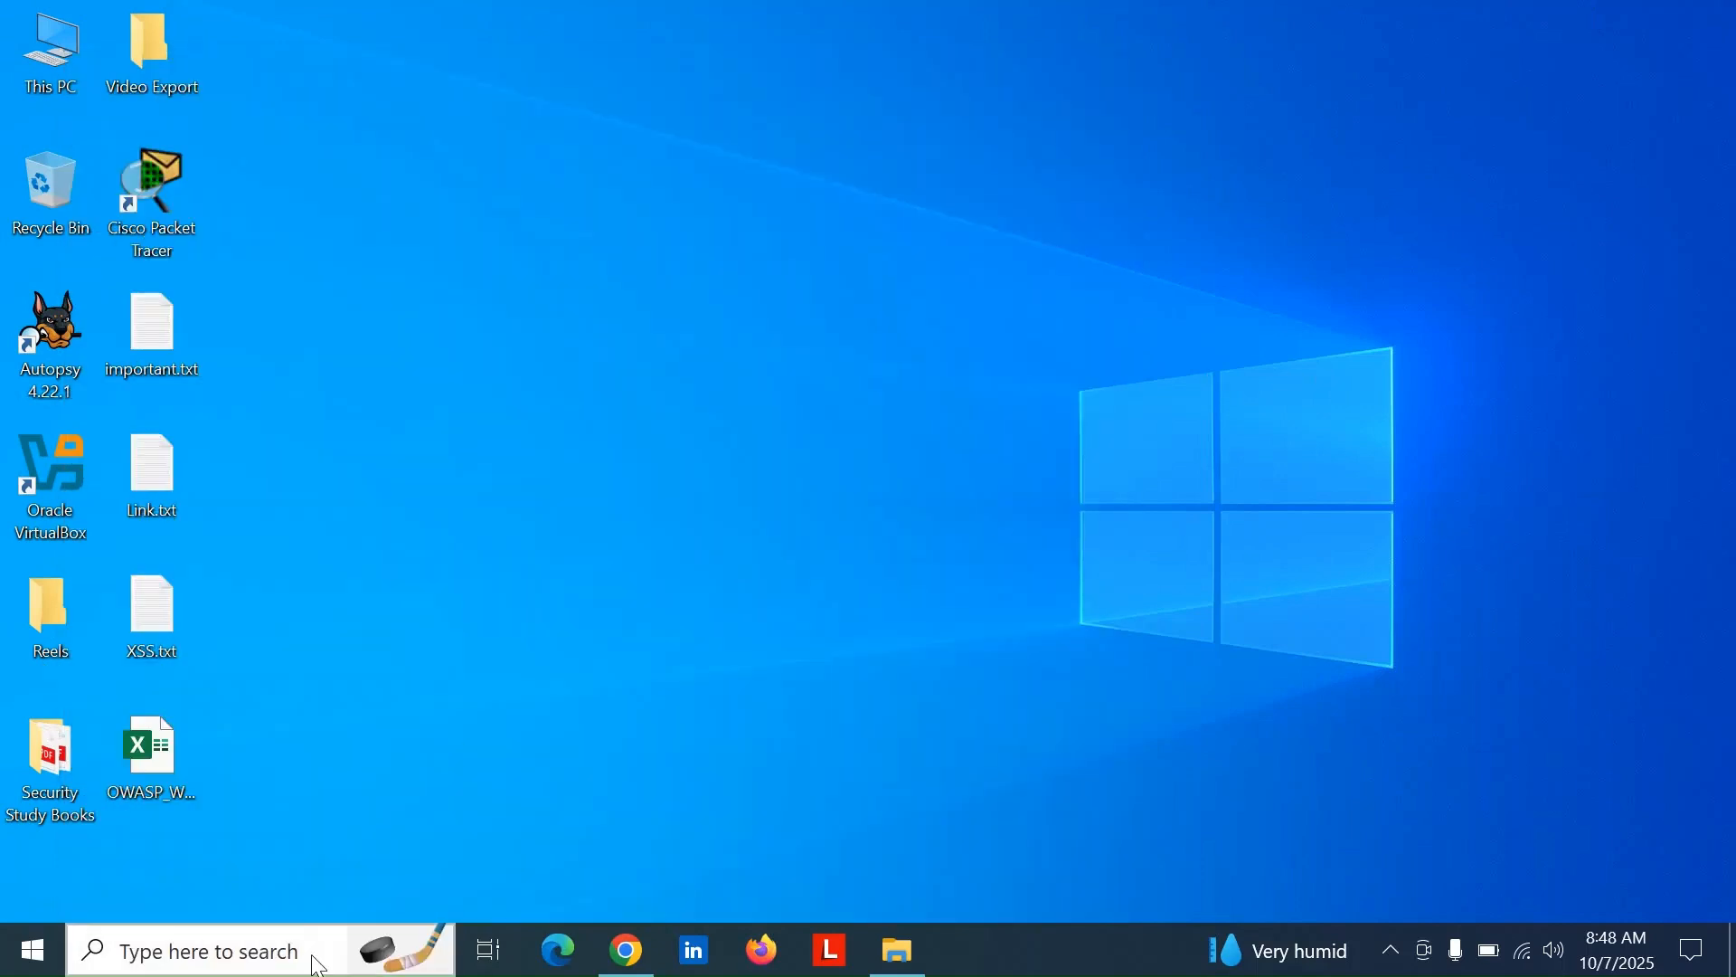
- Search Windows for "bij" and launch the BijoyBayanno app
click(258, 957)
text(bij)
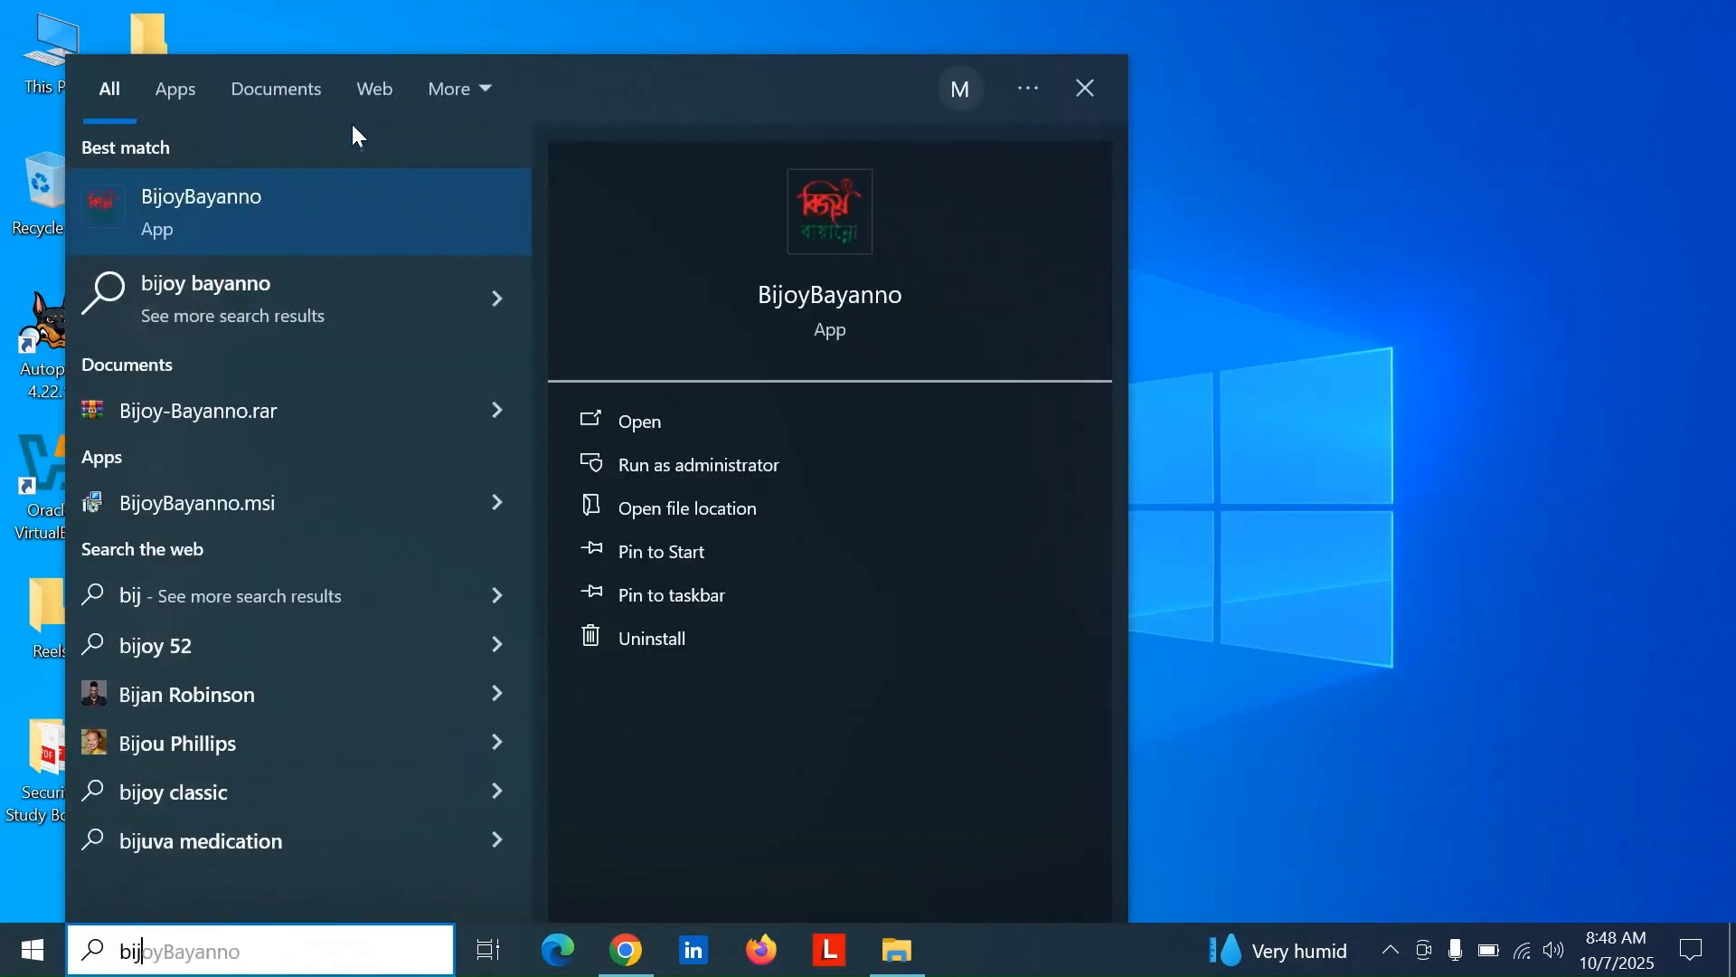
click(190, 228)
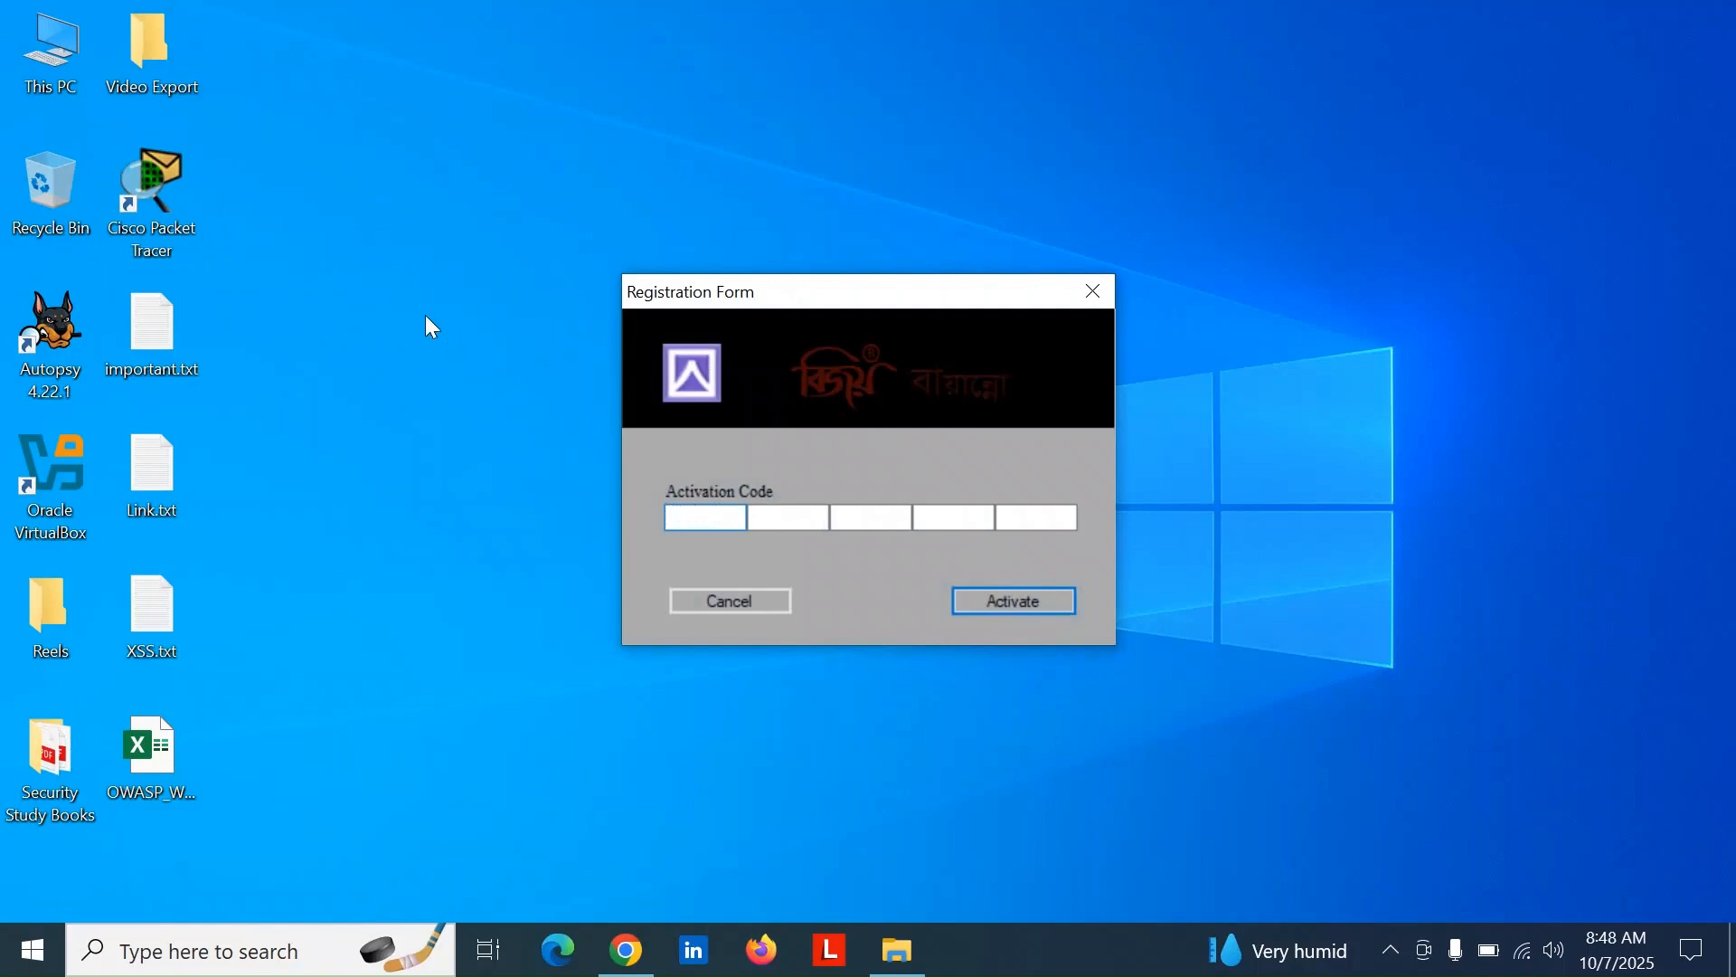
- Open Key.txt from the Bijoy 52 folder and move the Registration Form aside to uncover the Notepad text
drag(750, 297, 825, 165)
click(454, 311)
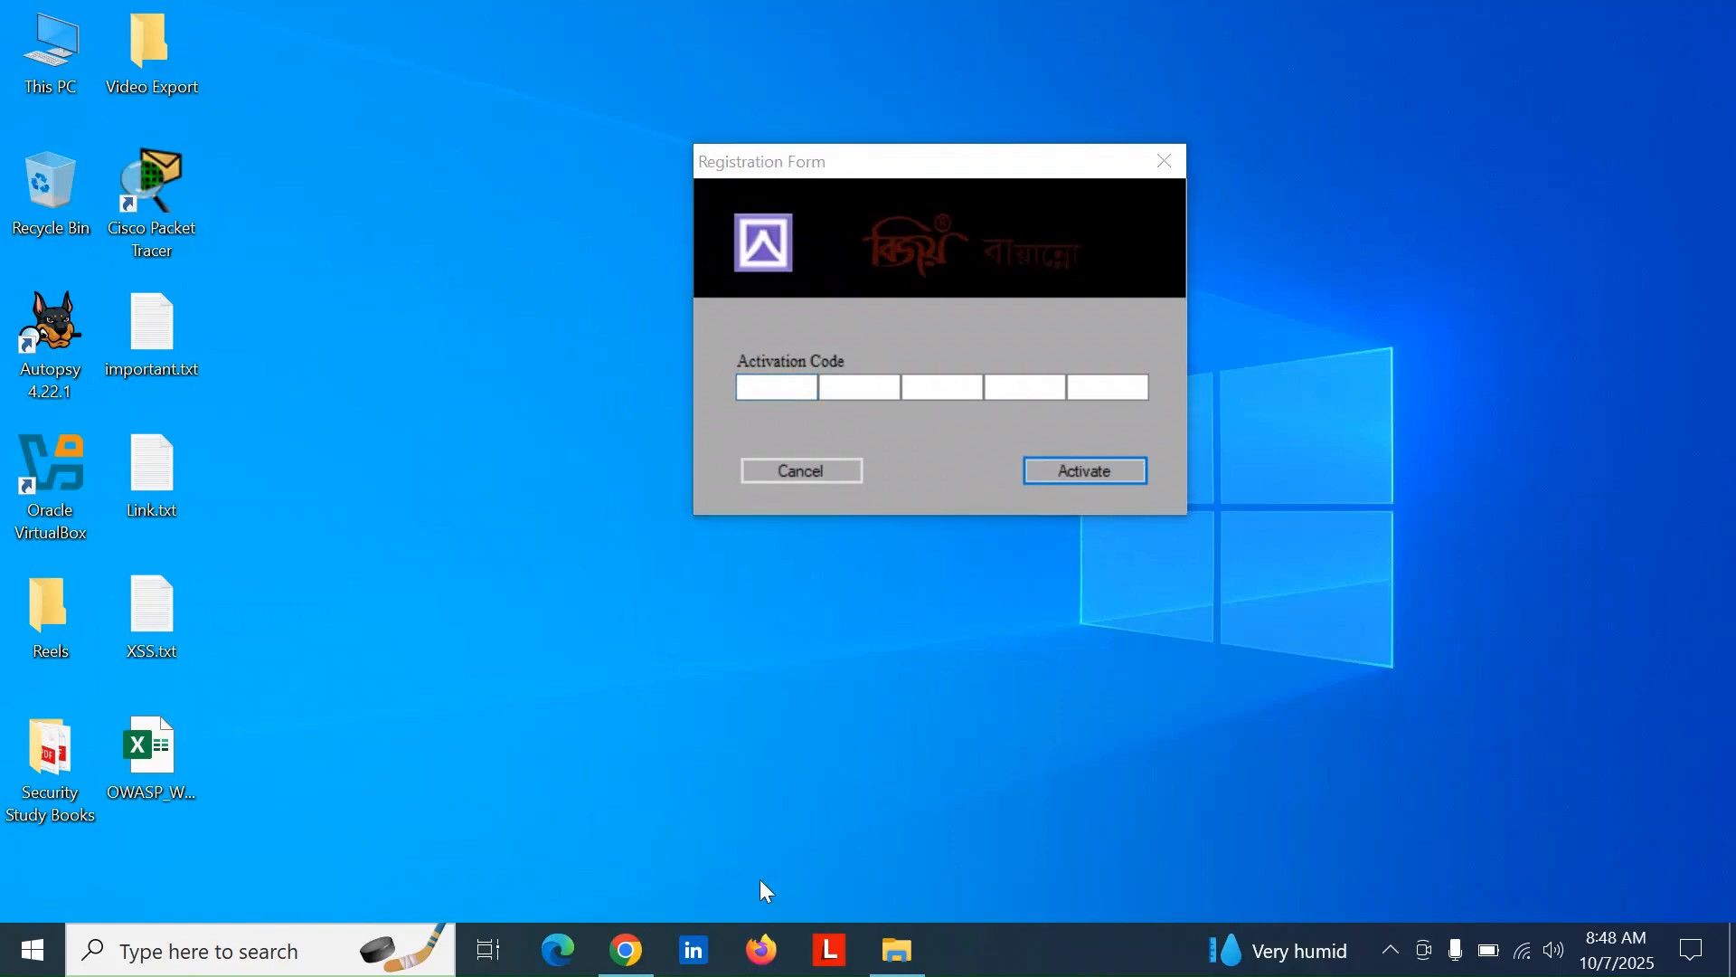
click(900, 957)
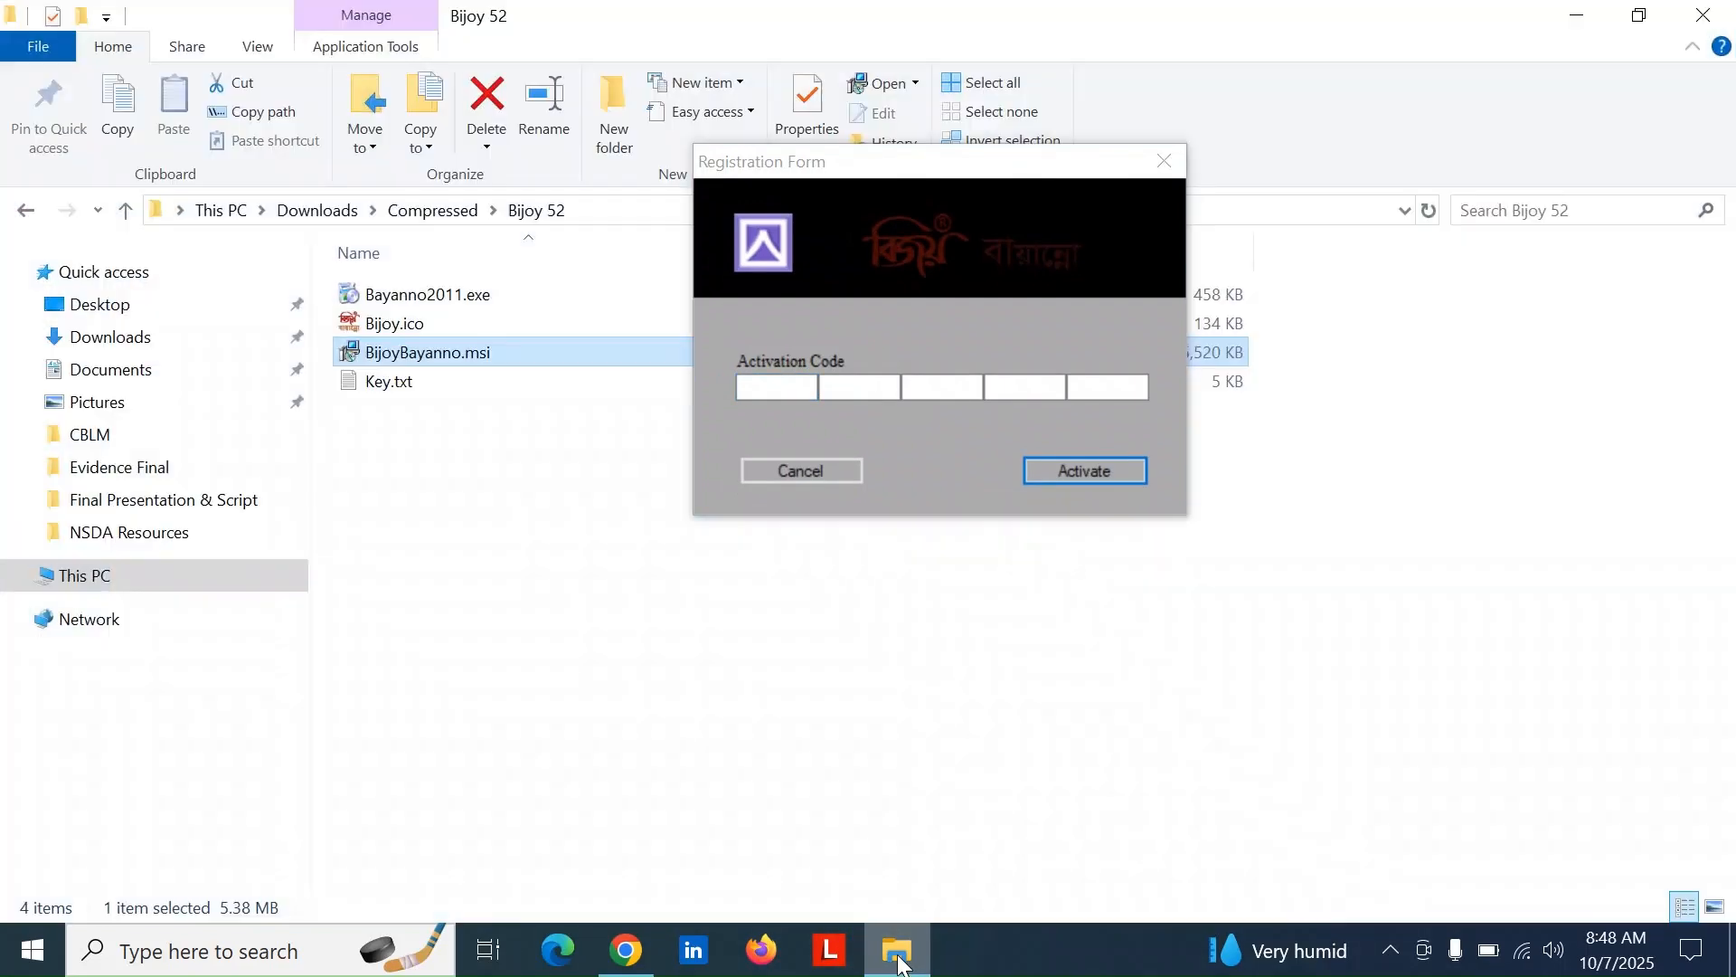
double_click(389, 383)
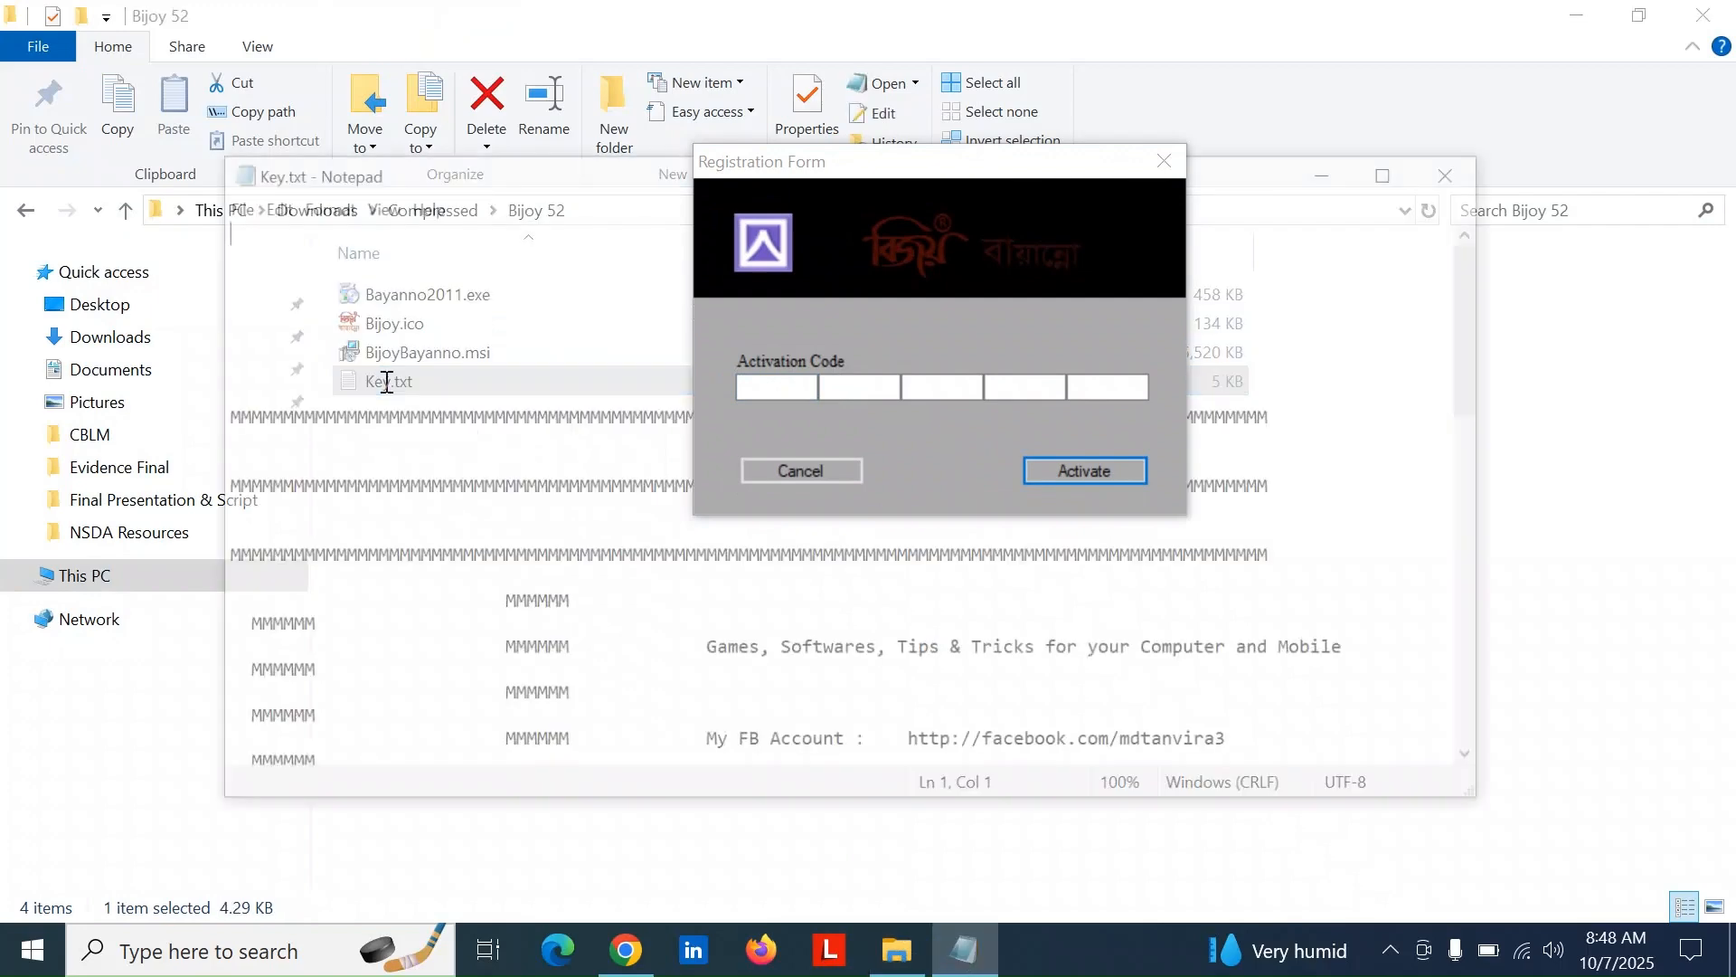
drag(935, 176, 1212, 298)
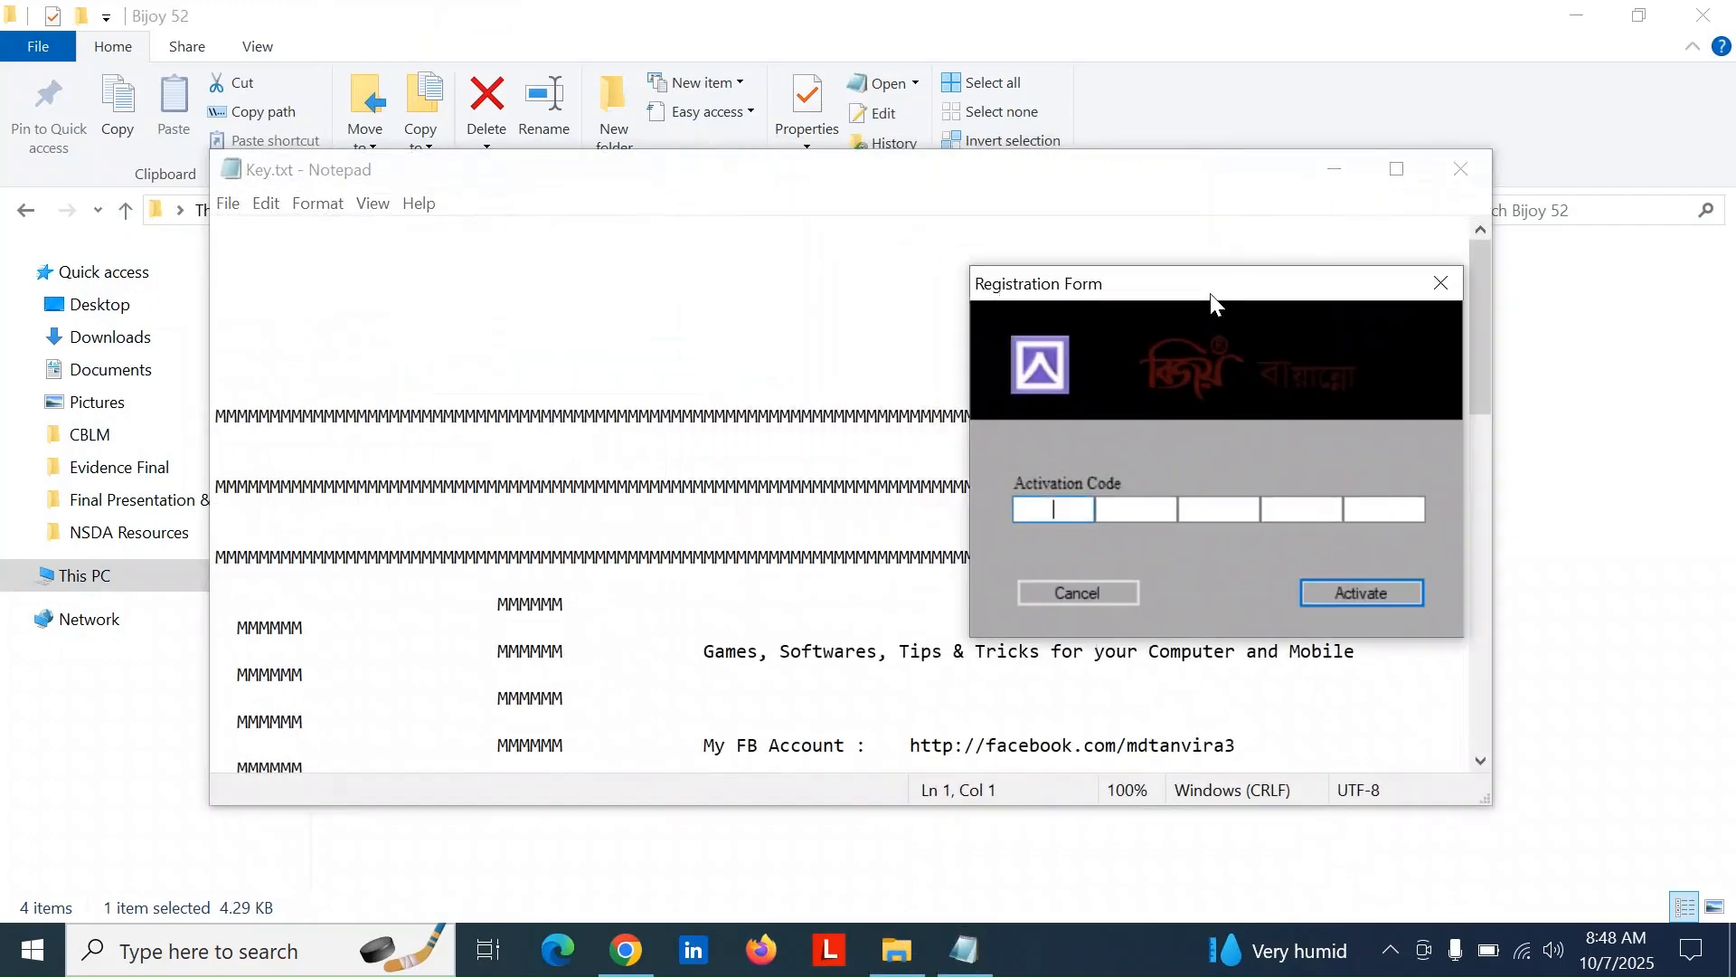
- Copy the first two groups of the activation key from Key.txt into the first two Activation Code boxes
scroll(365, 455, down, 15)
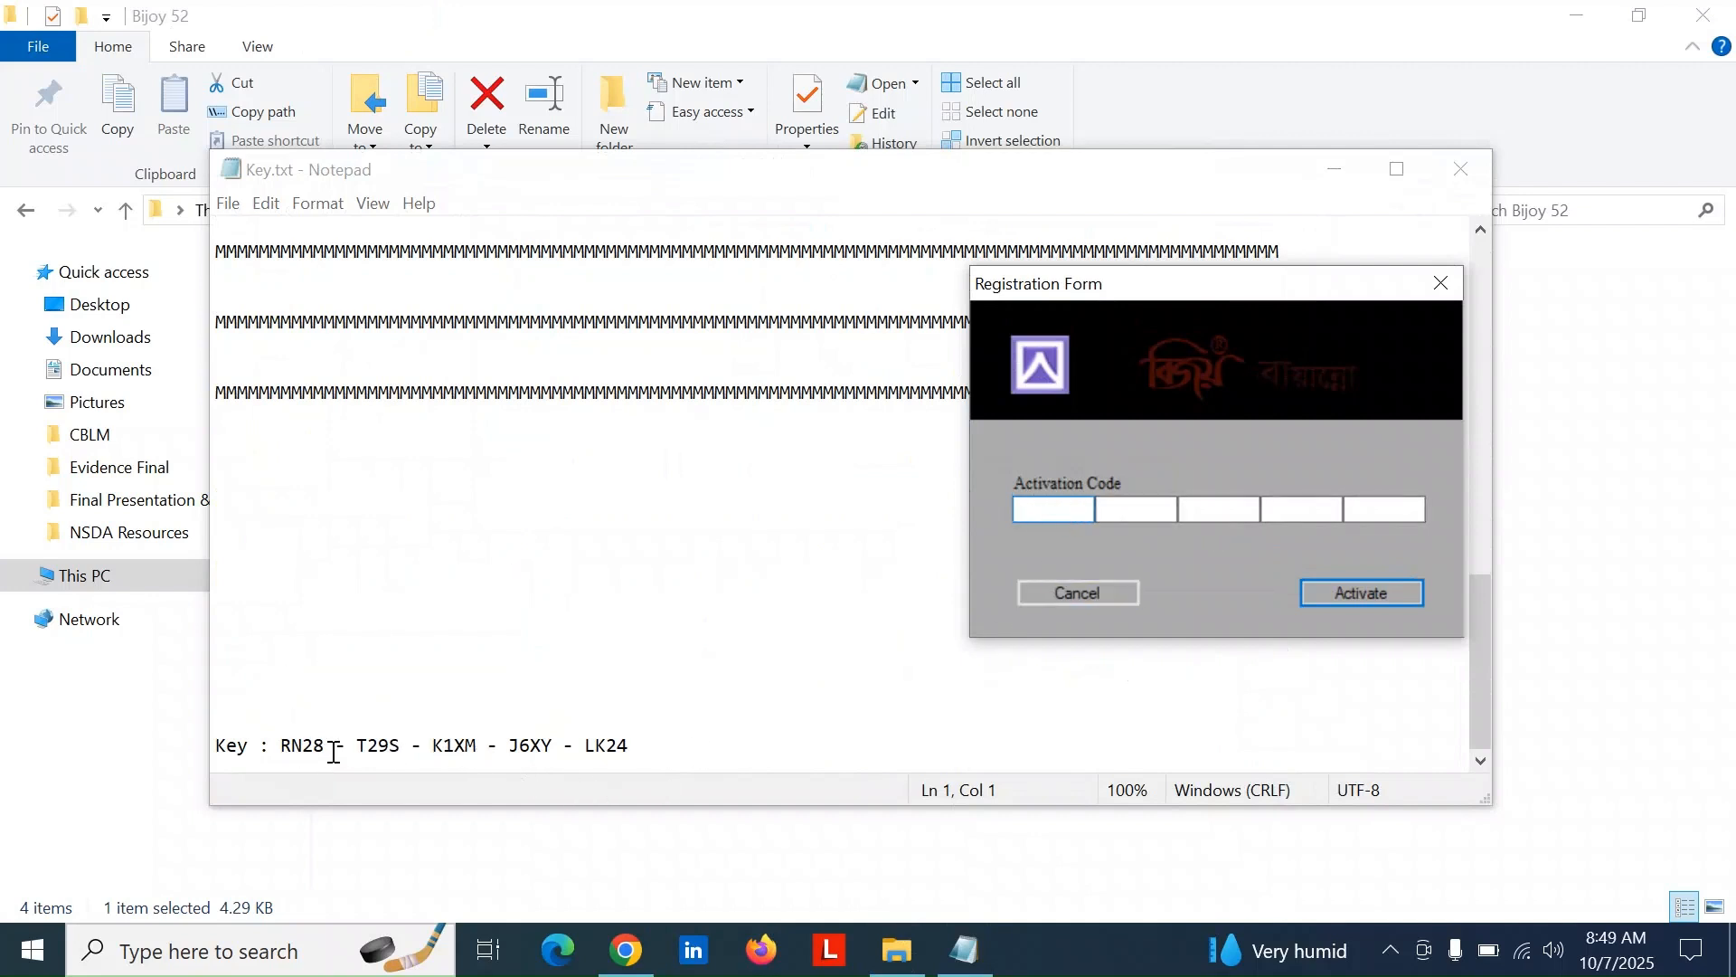
double_click(300, 744)
key(ctrl+c)
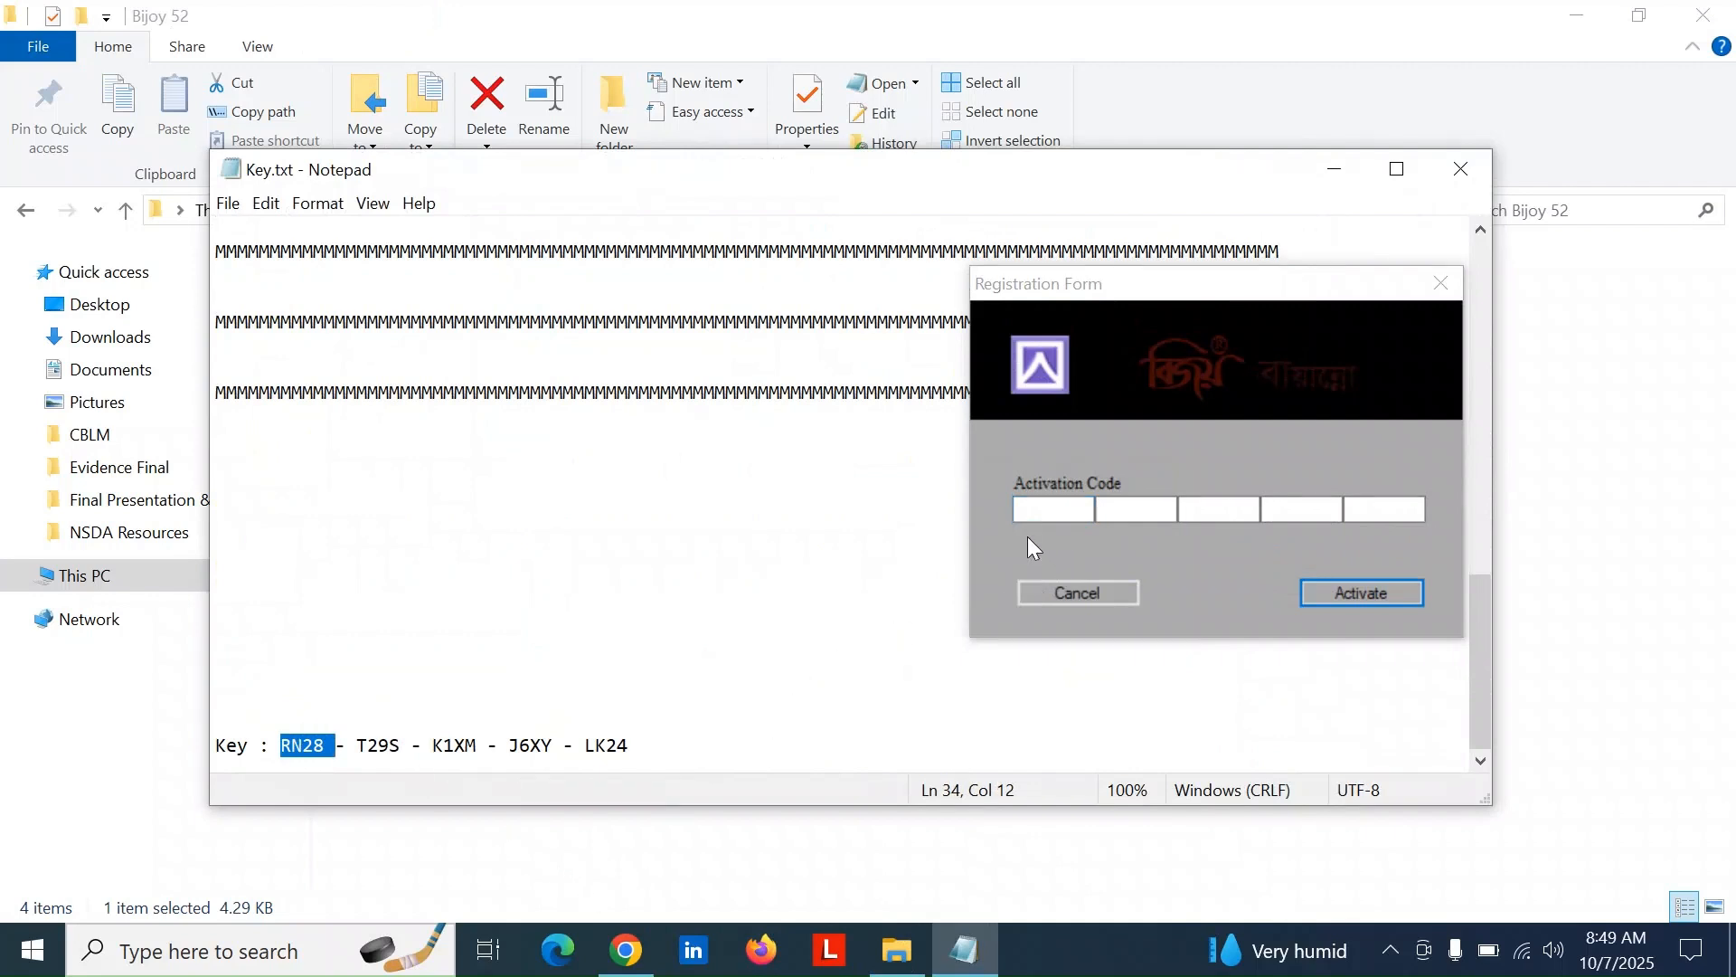
click(1058, 509)
key(ctrl+v)
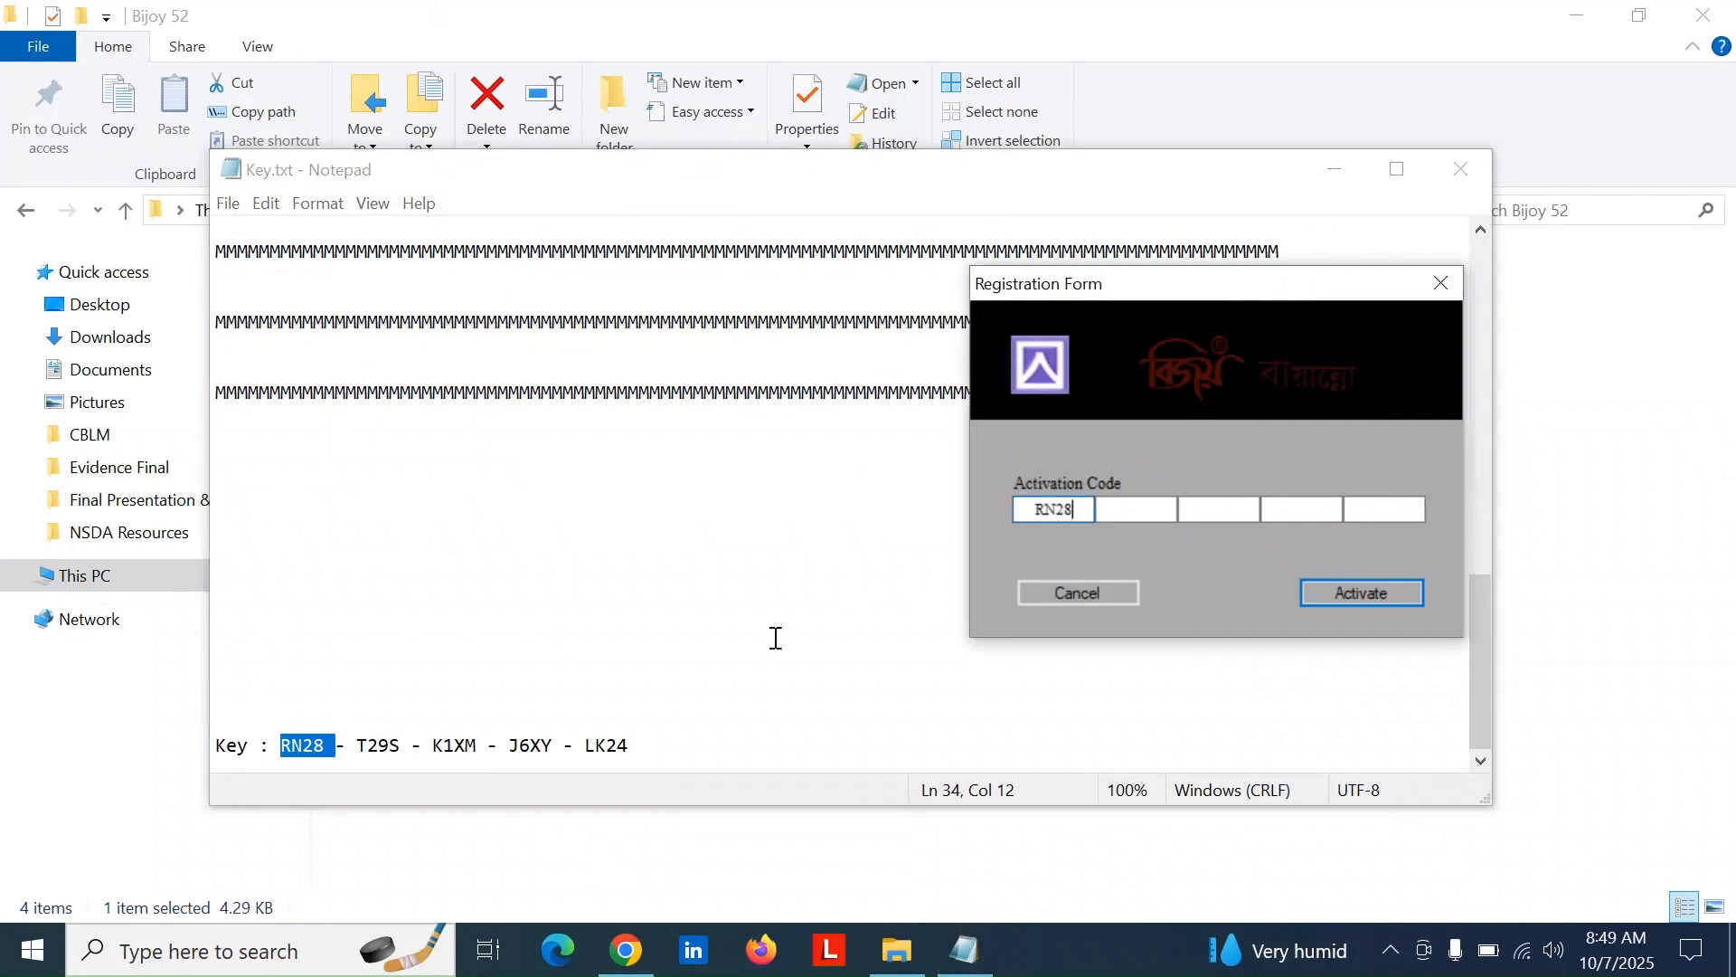
double_click(382, 745)
key(ctrl+c)
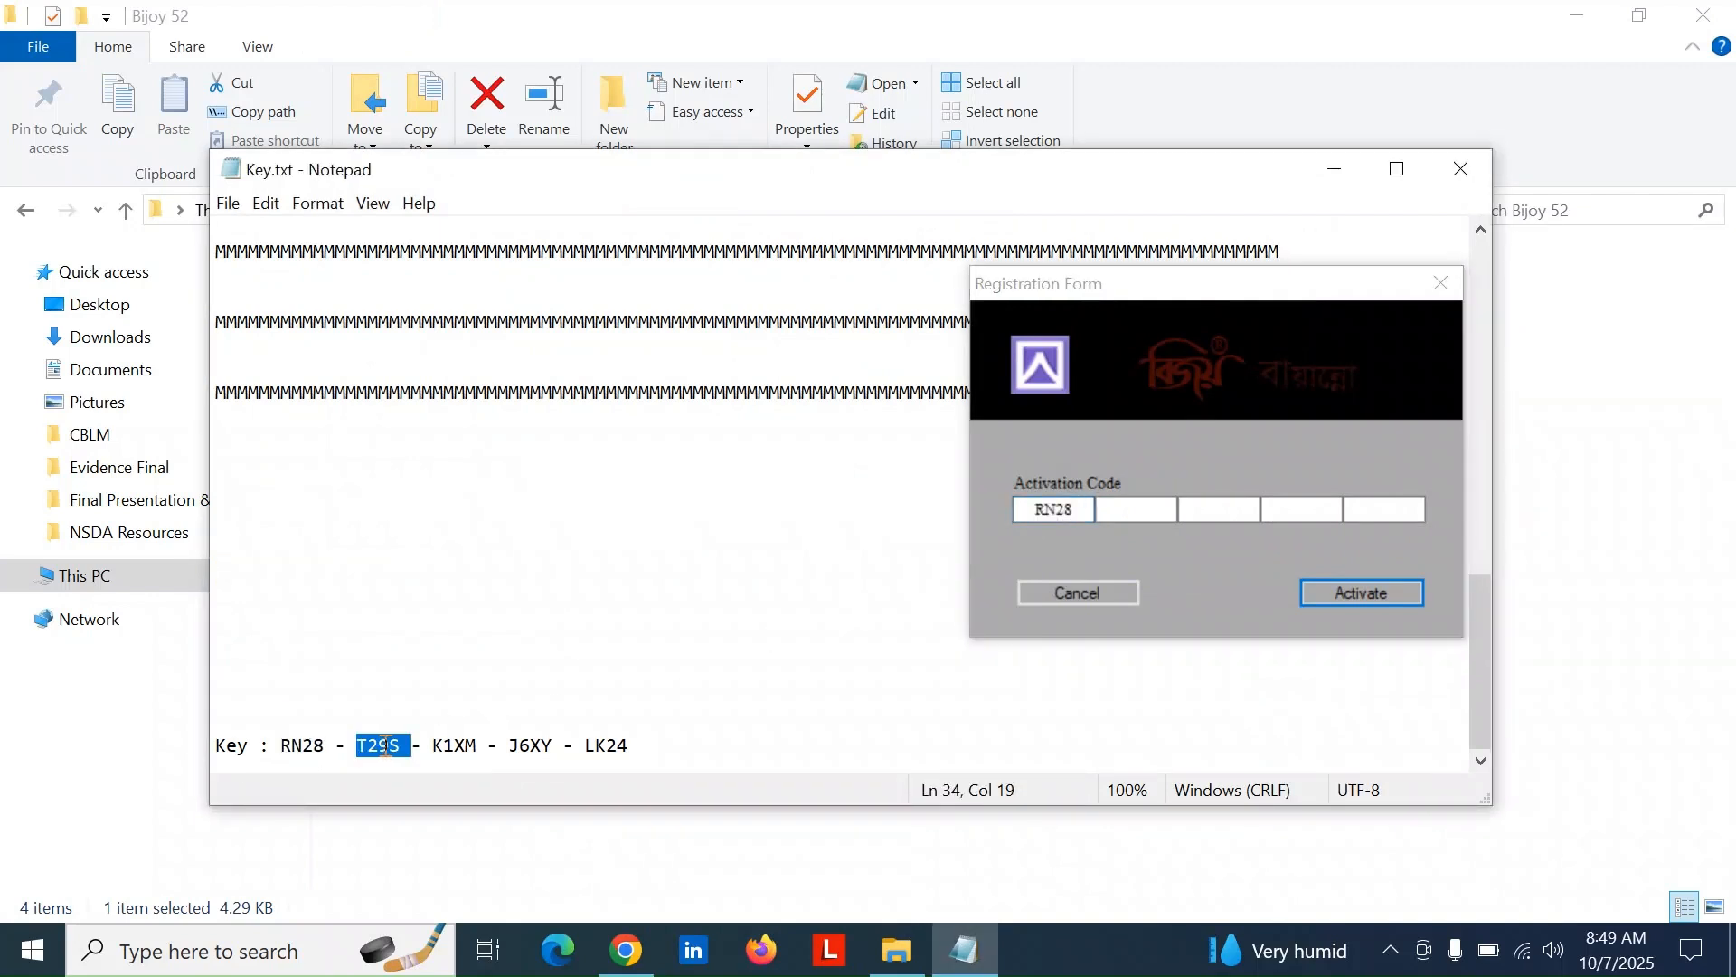
click(1155, 512)
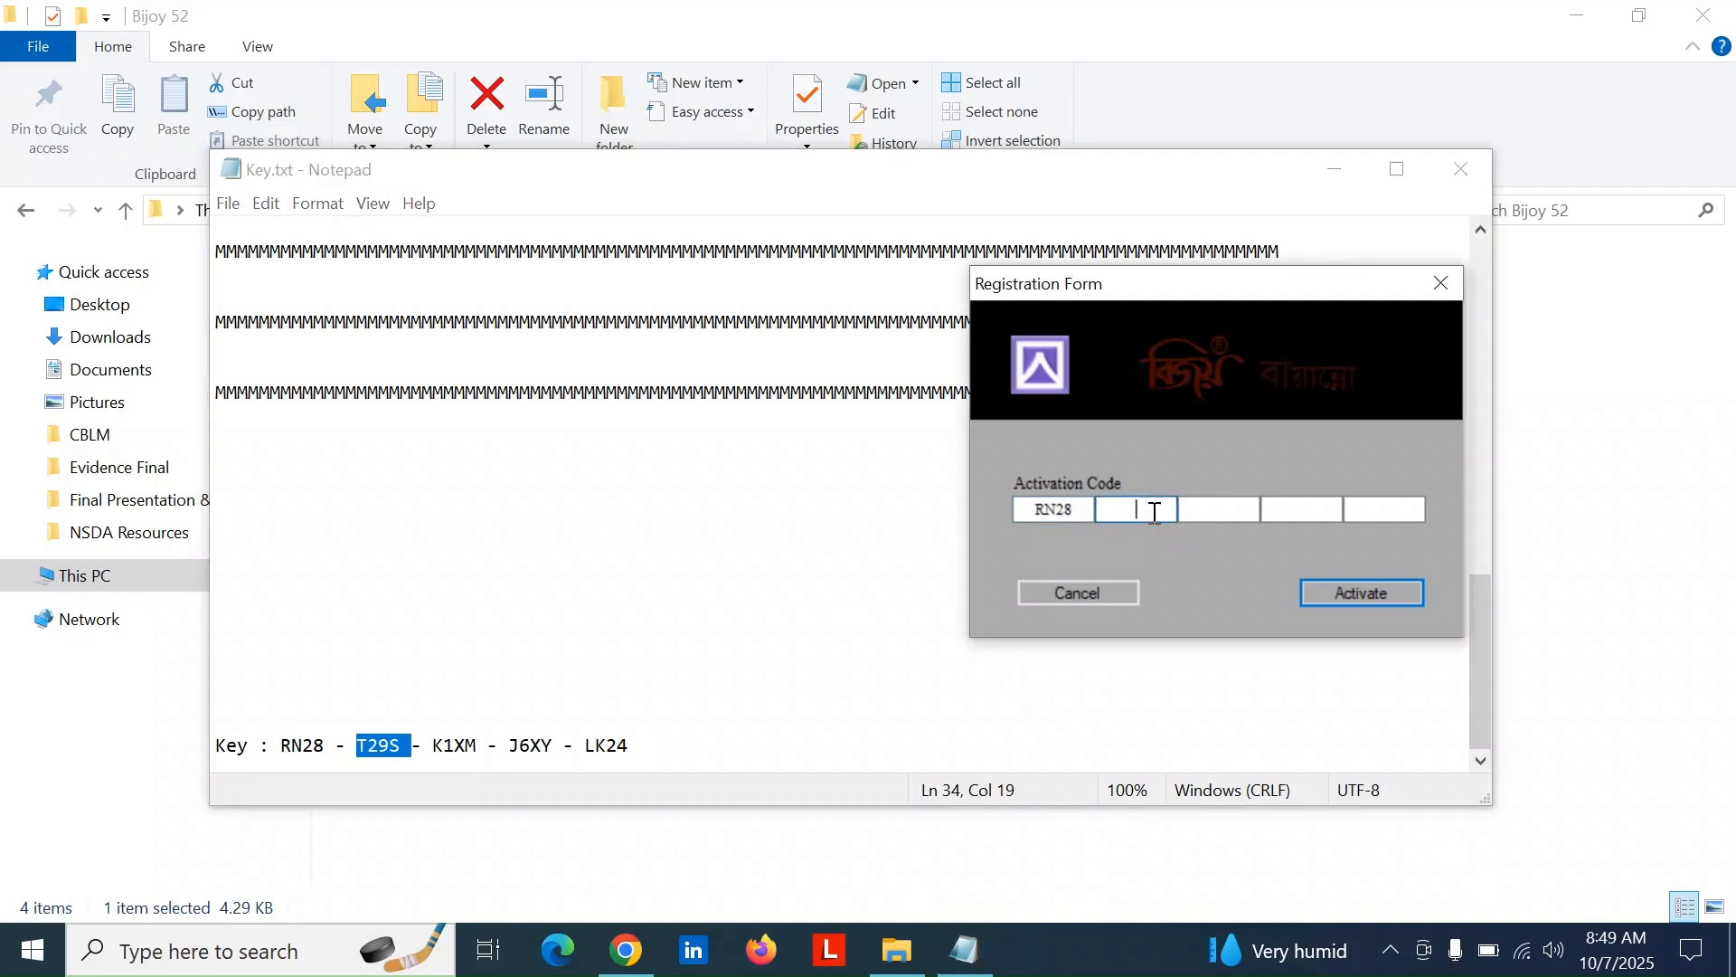
key(ctrl+v)
- Fill the remaining three Activation Code boxes with the last three groups of the key in Key.txt
double_click(464, 745)
key(ctrl+c)
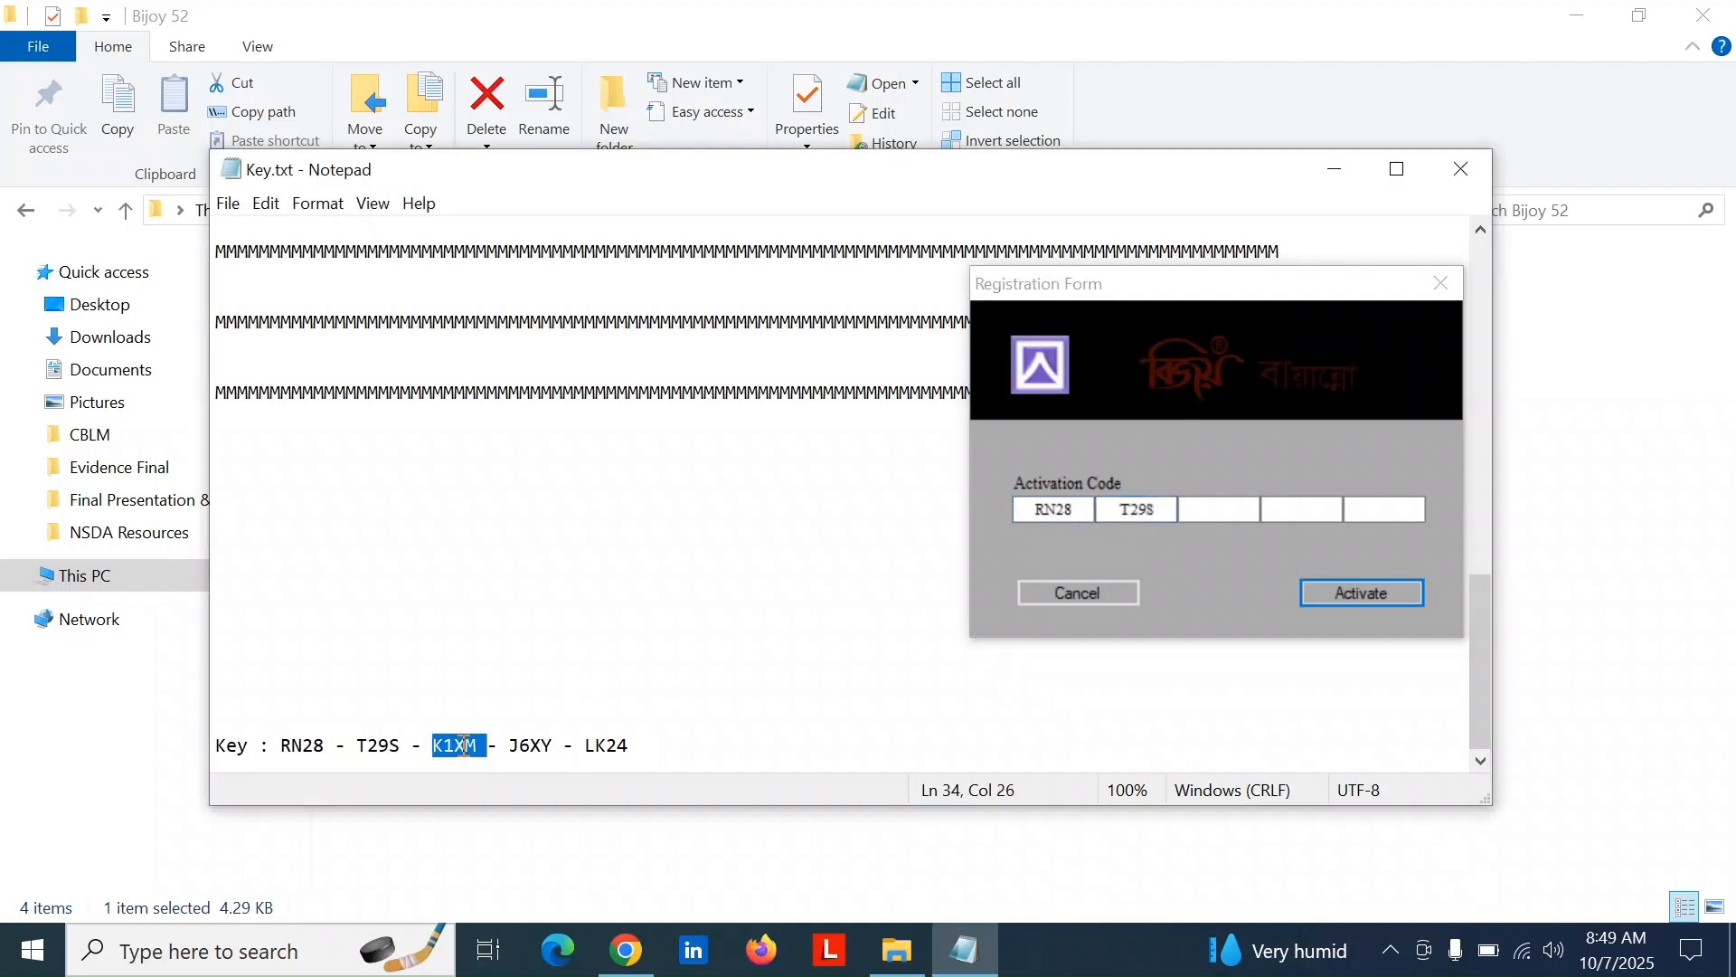
click(1244, 508)
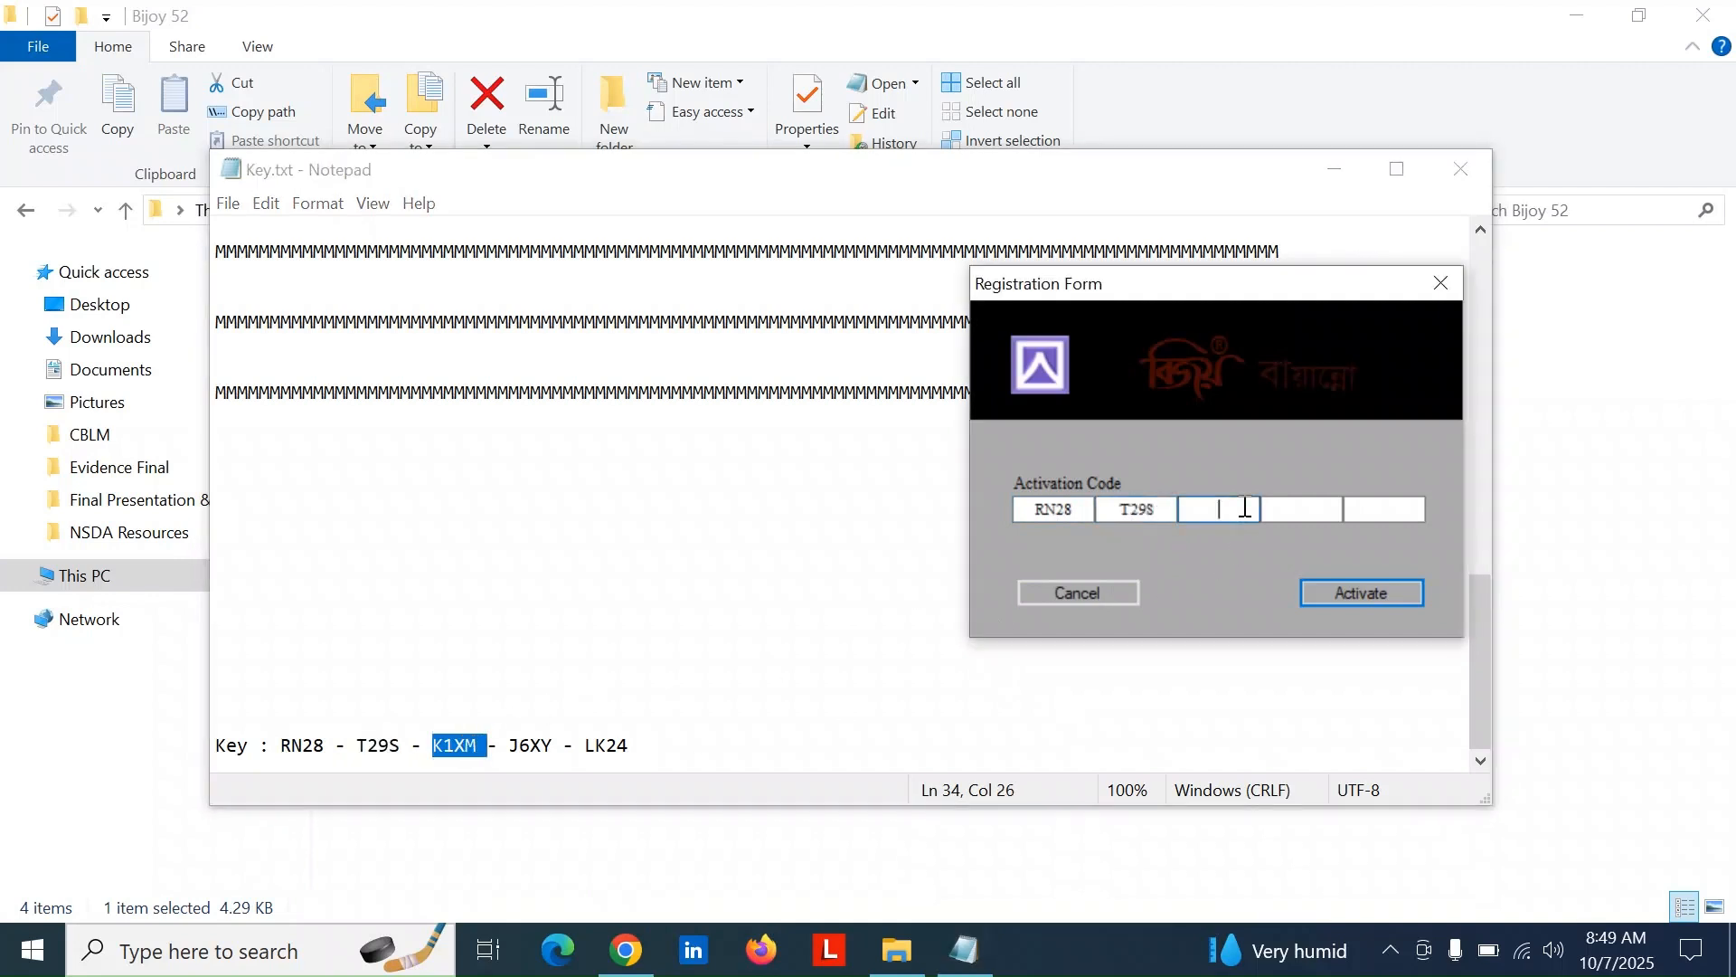
key(ctrl+v)
double_click(535, 747)
key(ctrl+c)
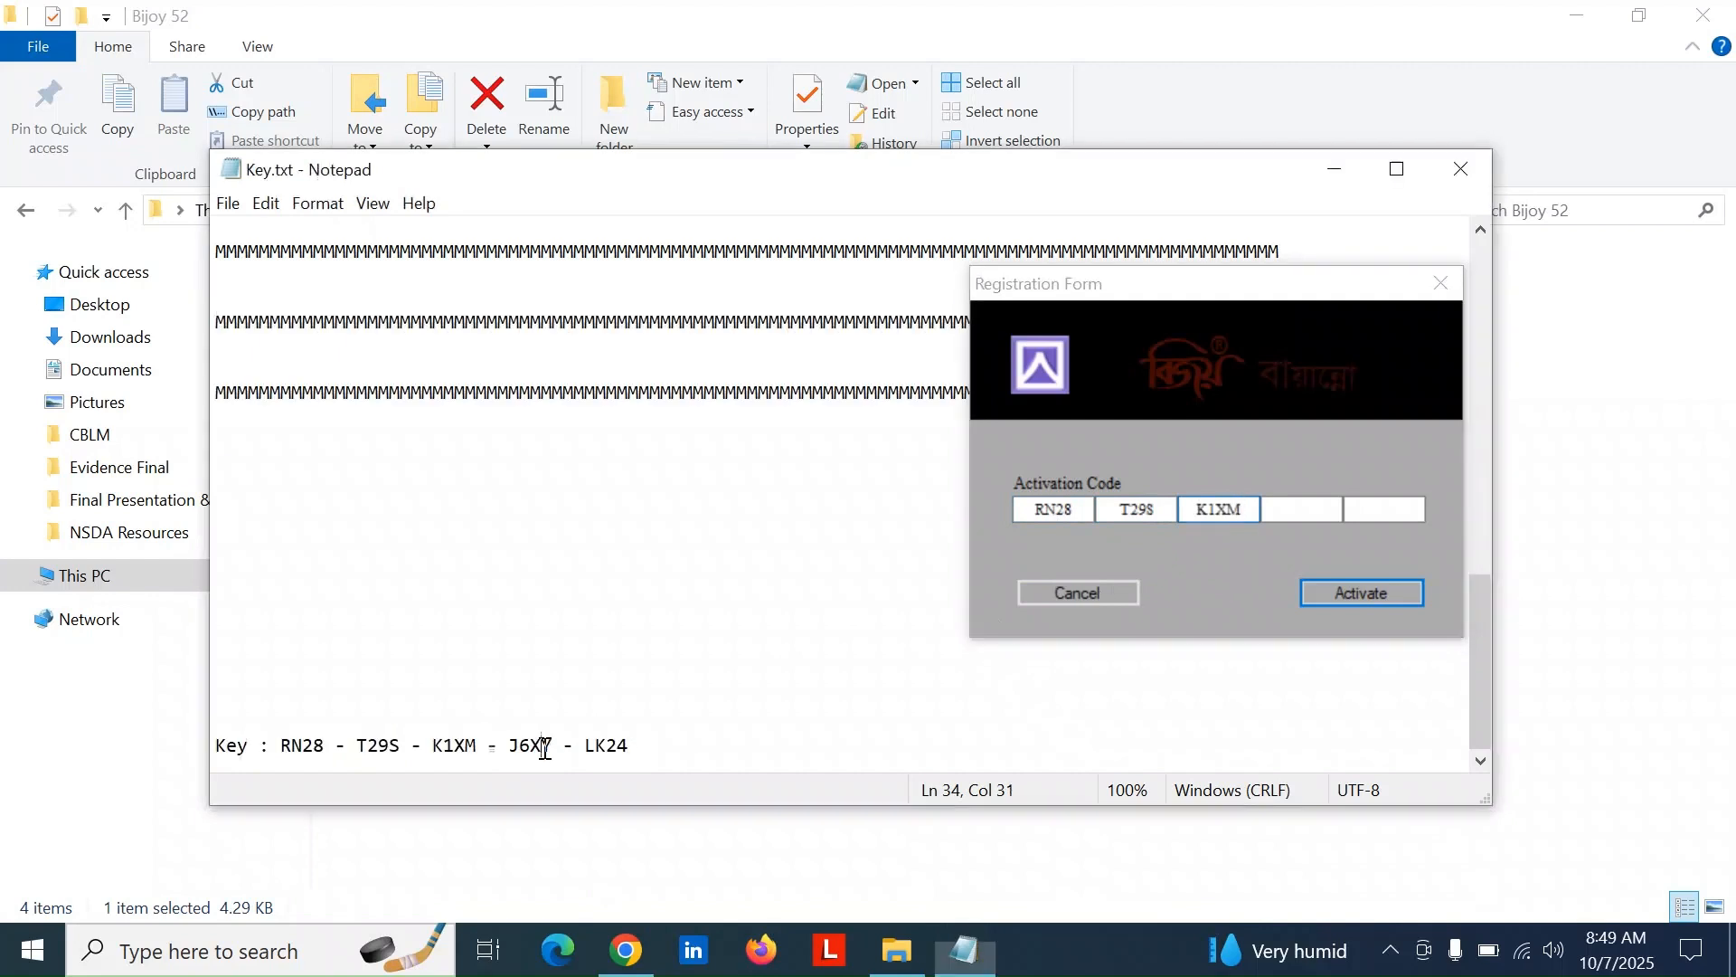
click(1295, 512)
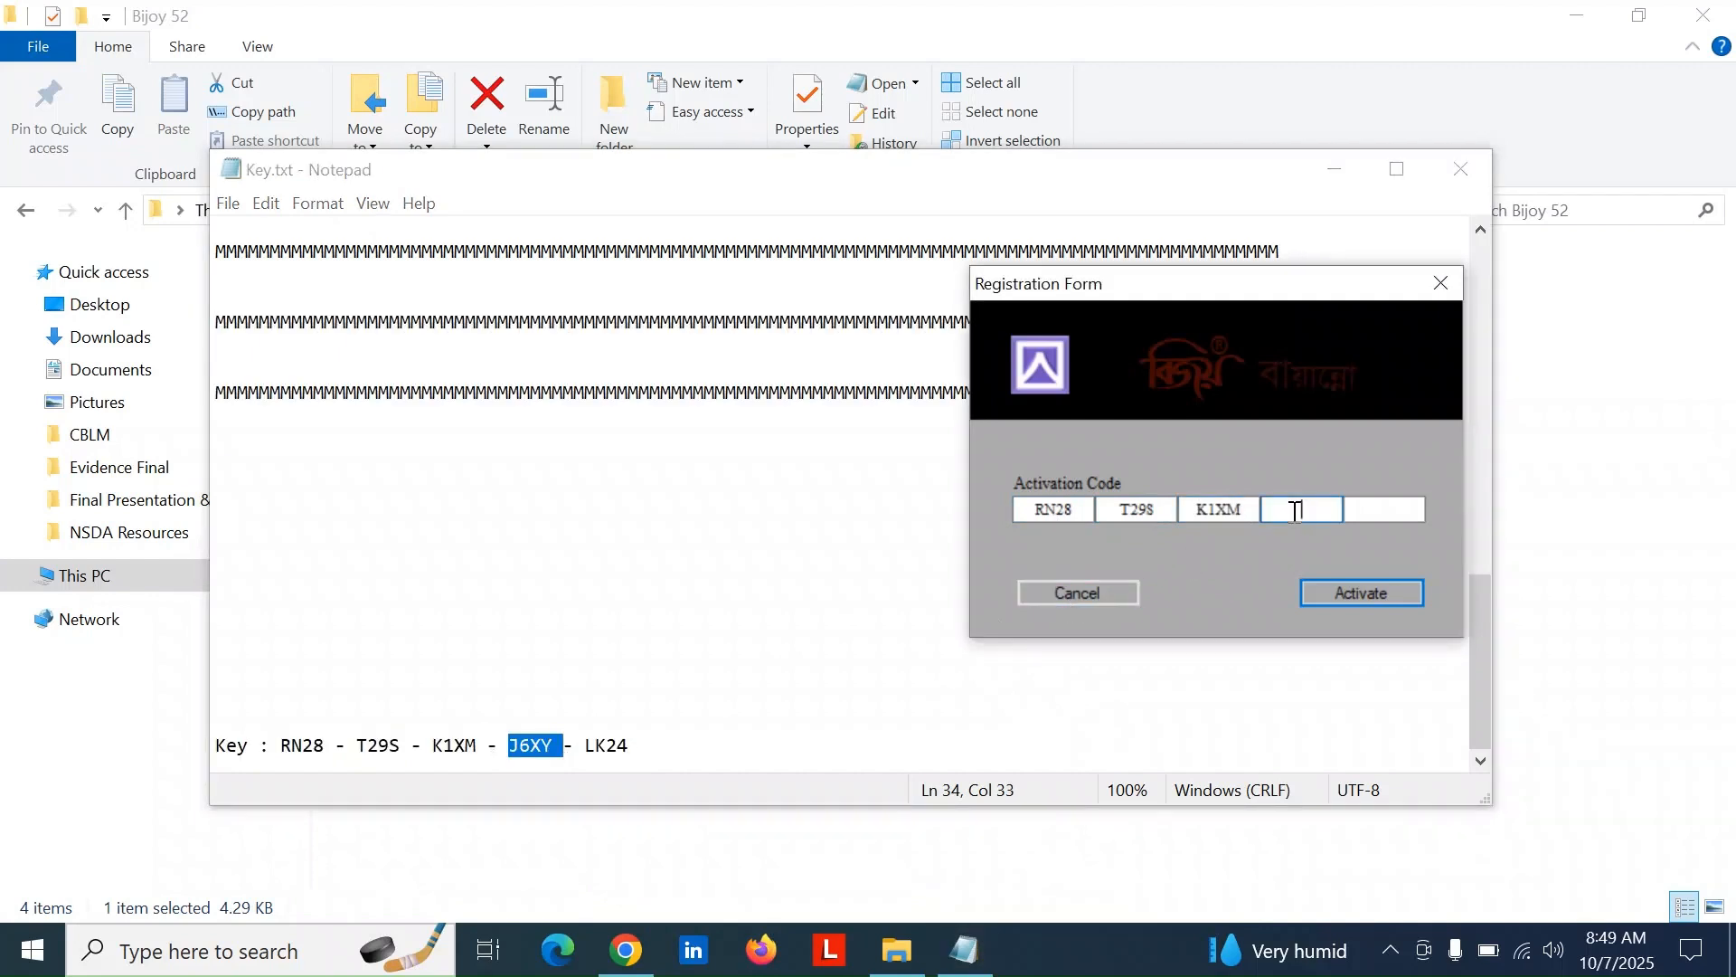
key(ctrl+v)
double_click(620, 746)
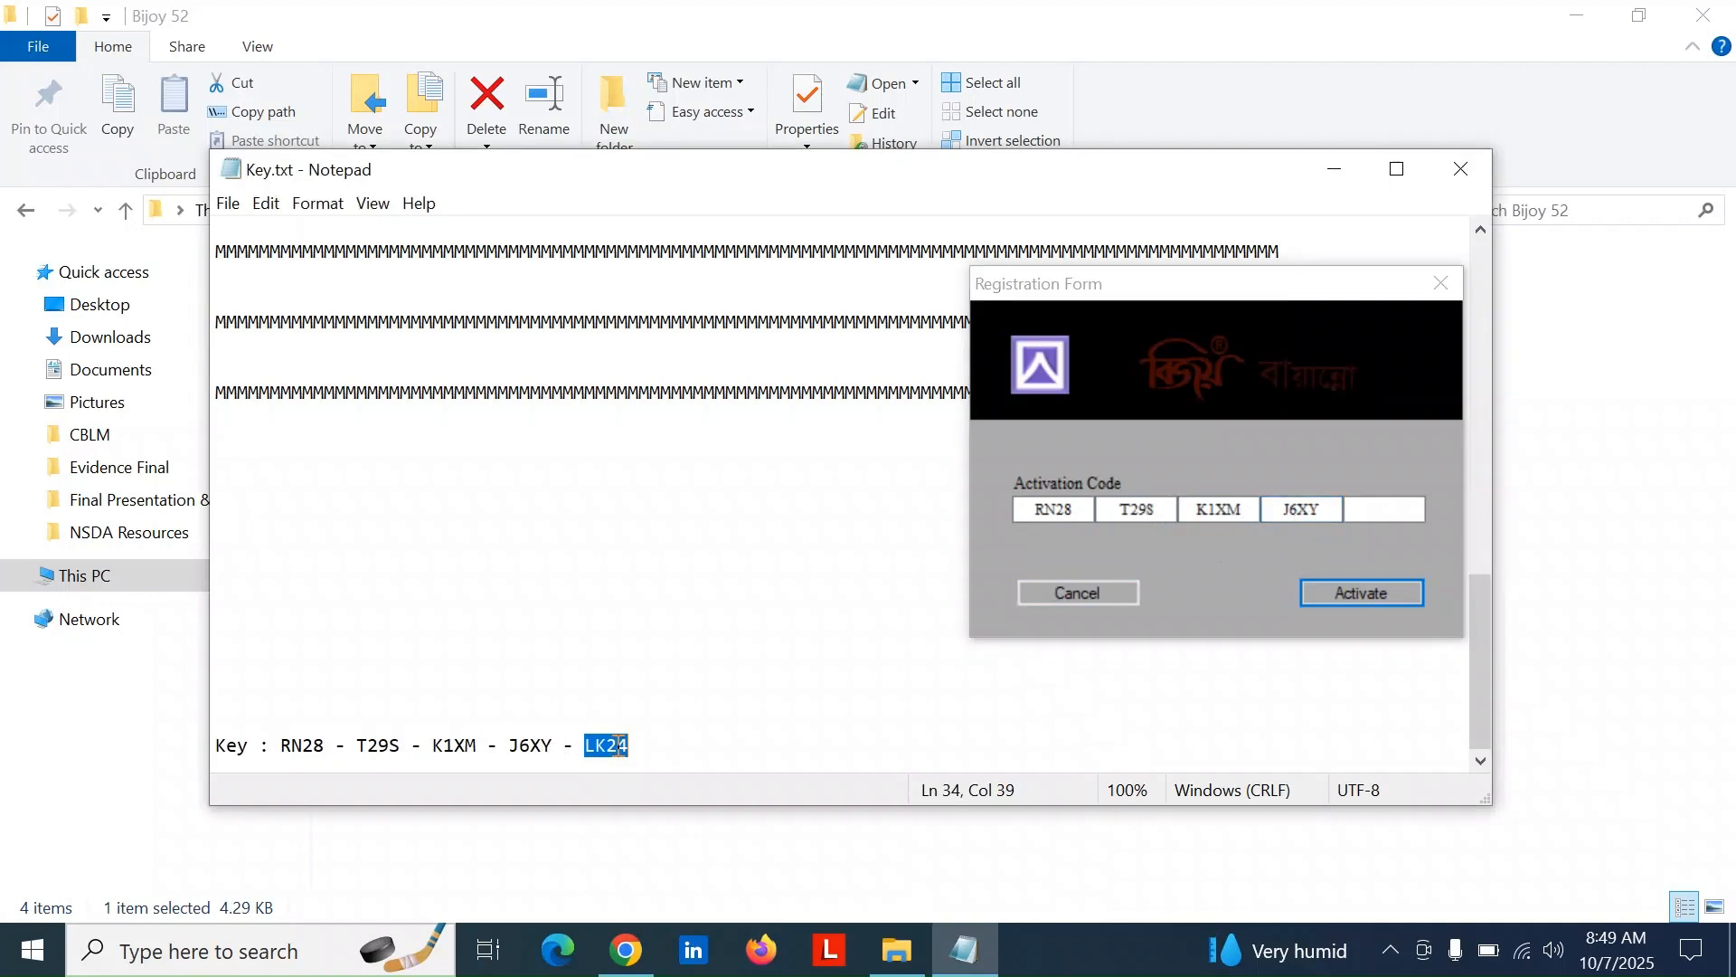
click(1379, 512)
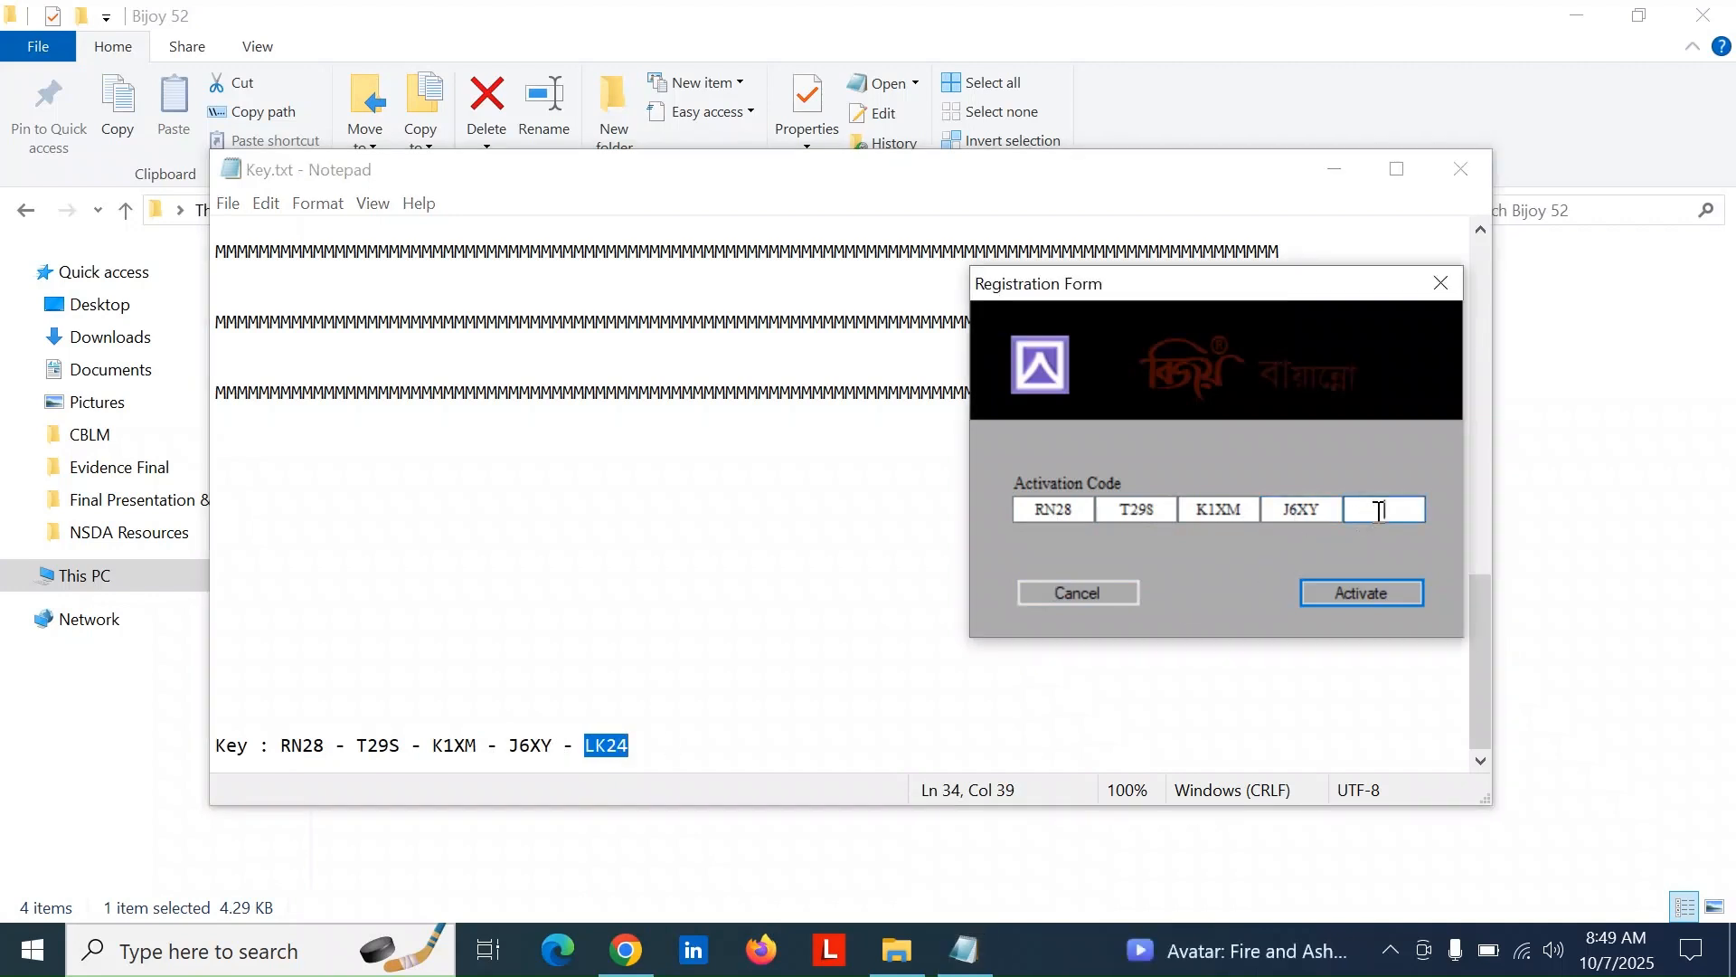
- Activate Bijoy Bayanno with the entered code and close the Key.txt and Bijoy 52 folder windows
click(1358, 593)
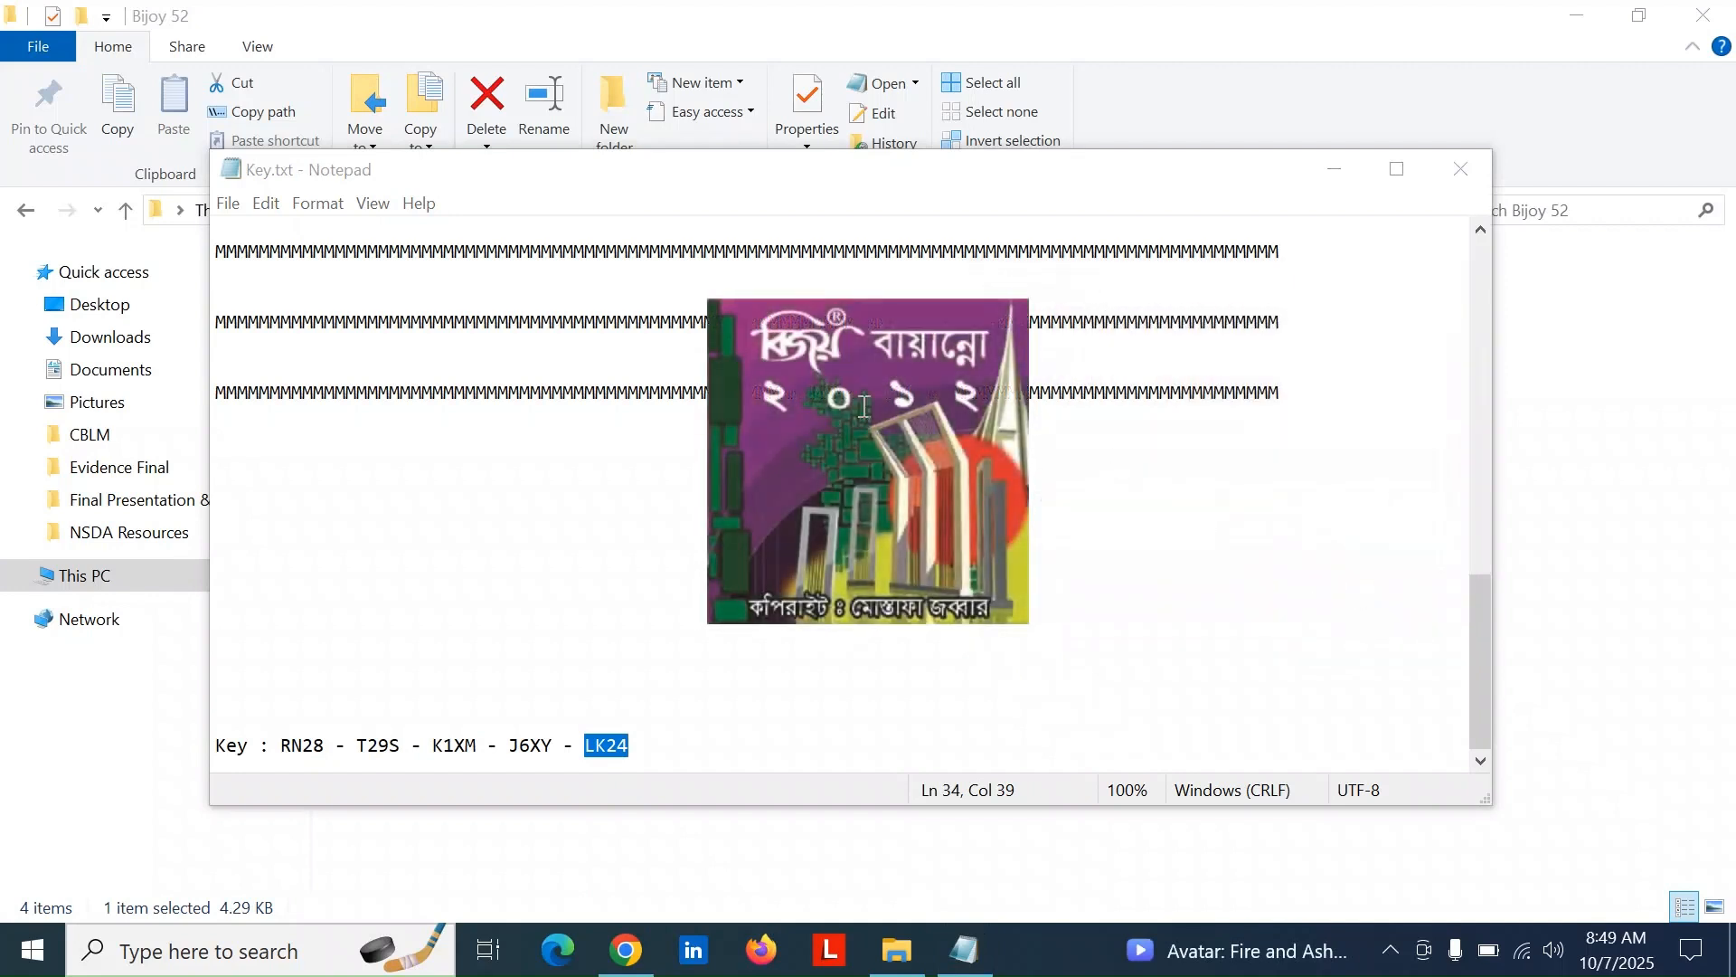
click(1461, 169)
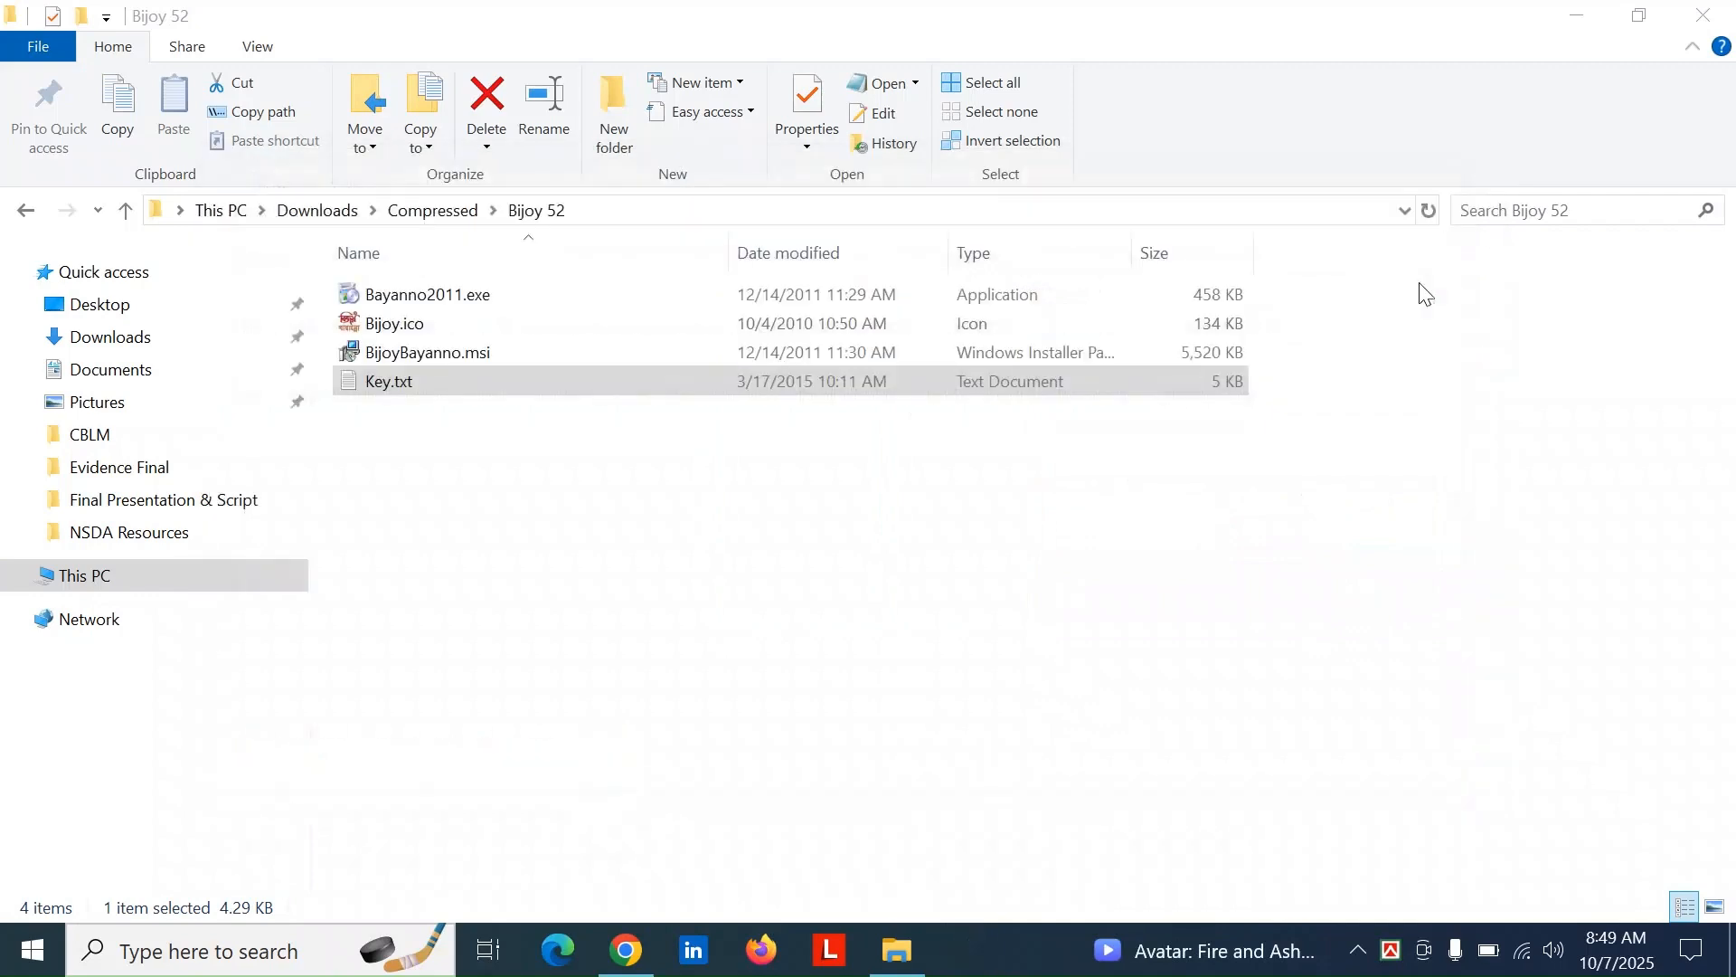
click(1703, 16)
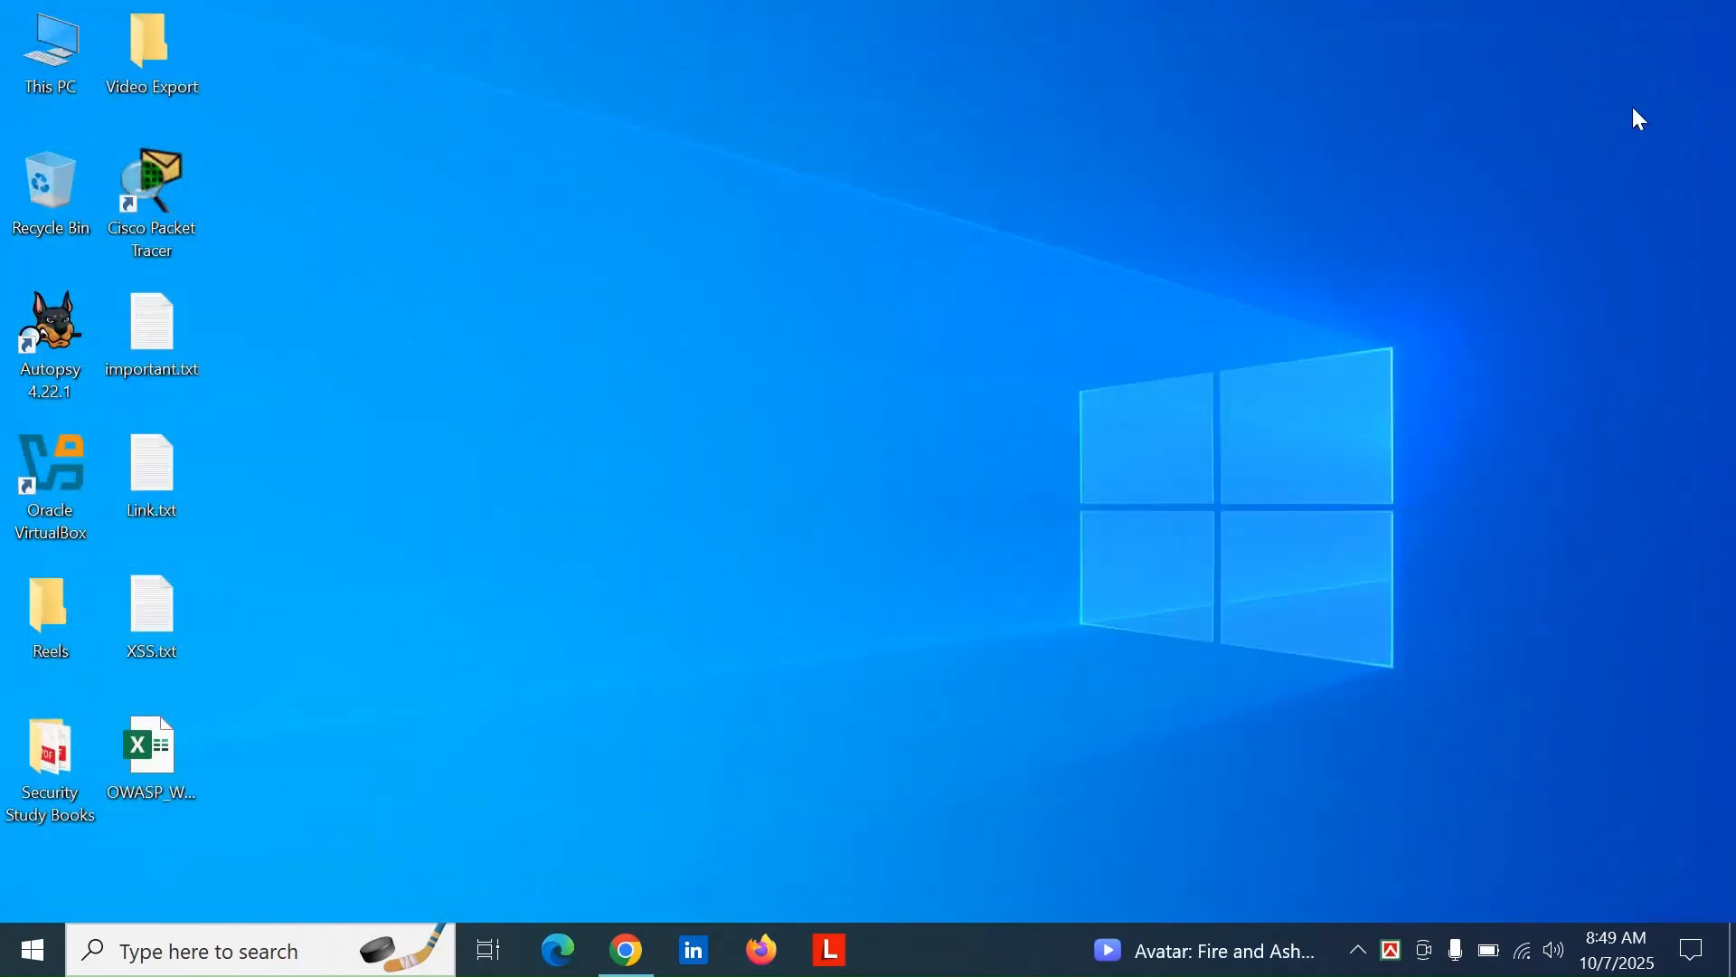
right_click(562, 247)
mouse_move(637, 441)
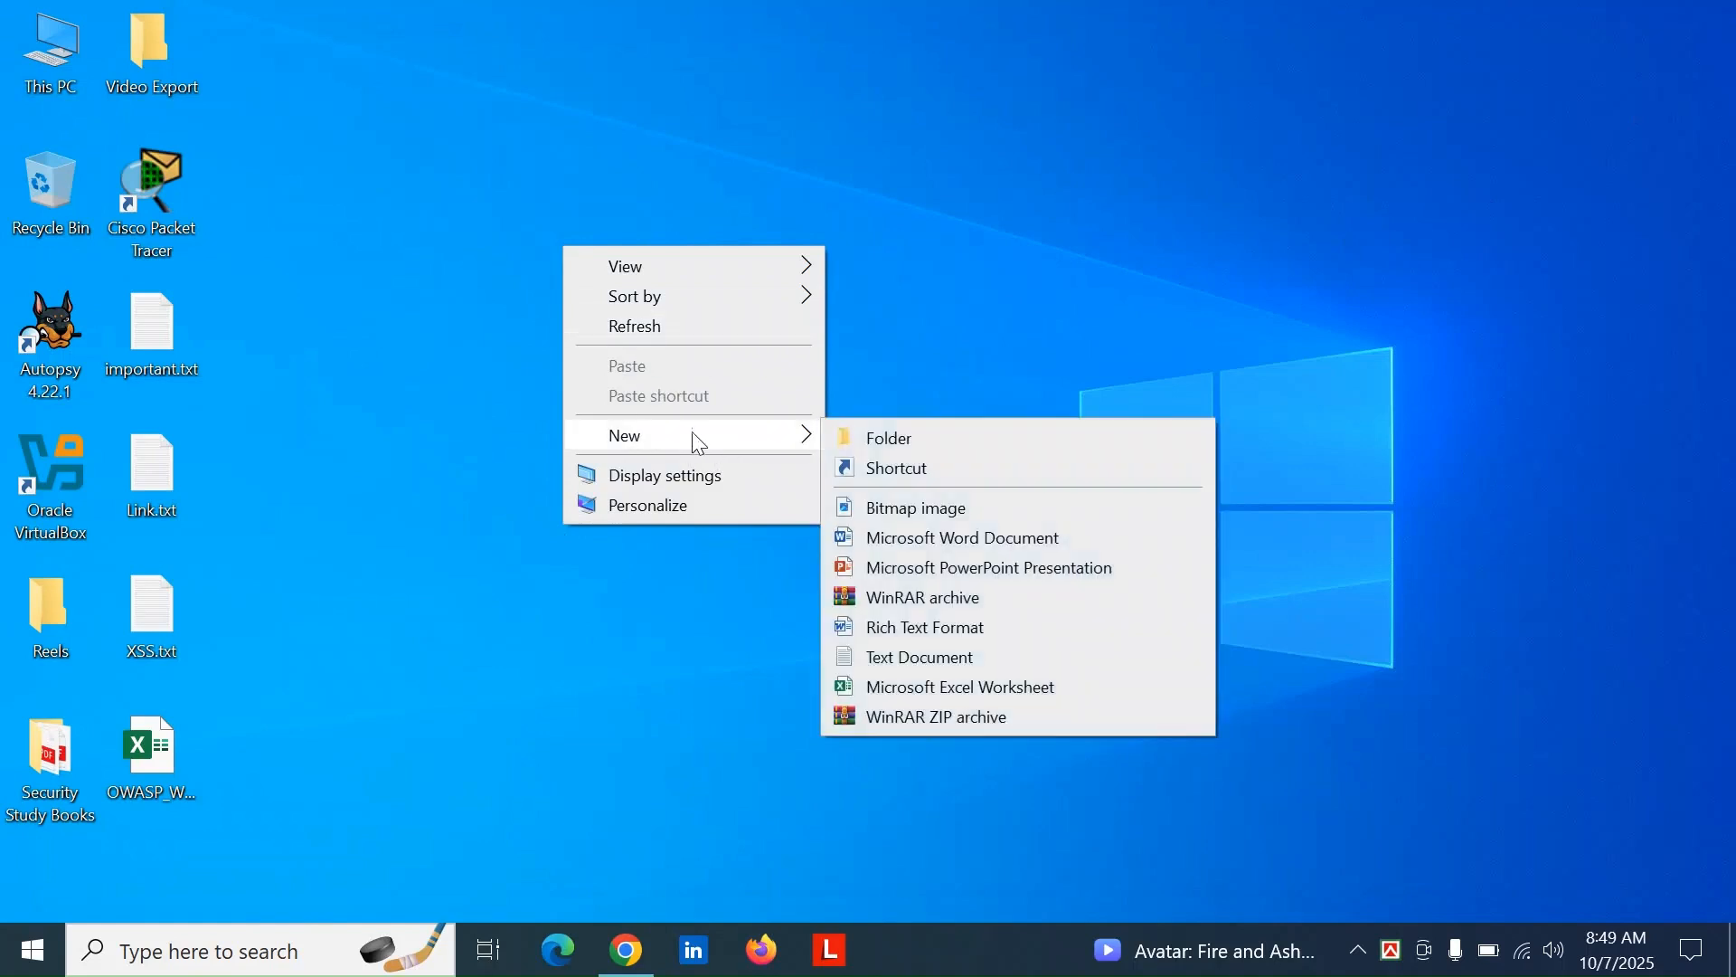
click(975, 214)
- Create a new Microsoft Word document on the desktop, keep its default name, and open it in Word
right_click(975, 213)
mouse_move(1061, 412)
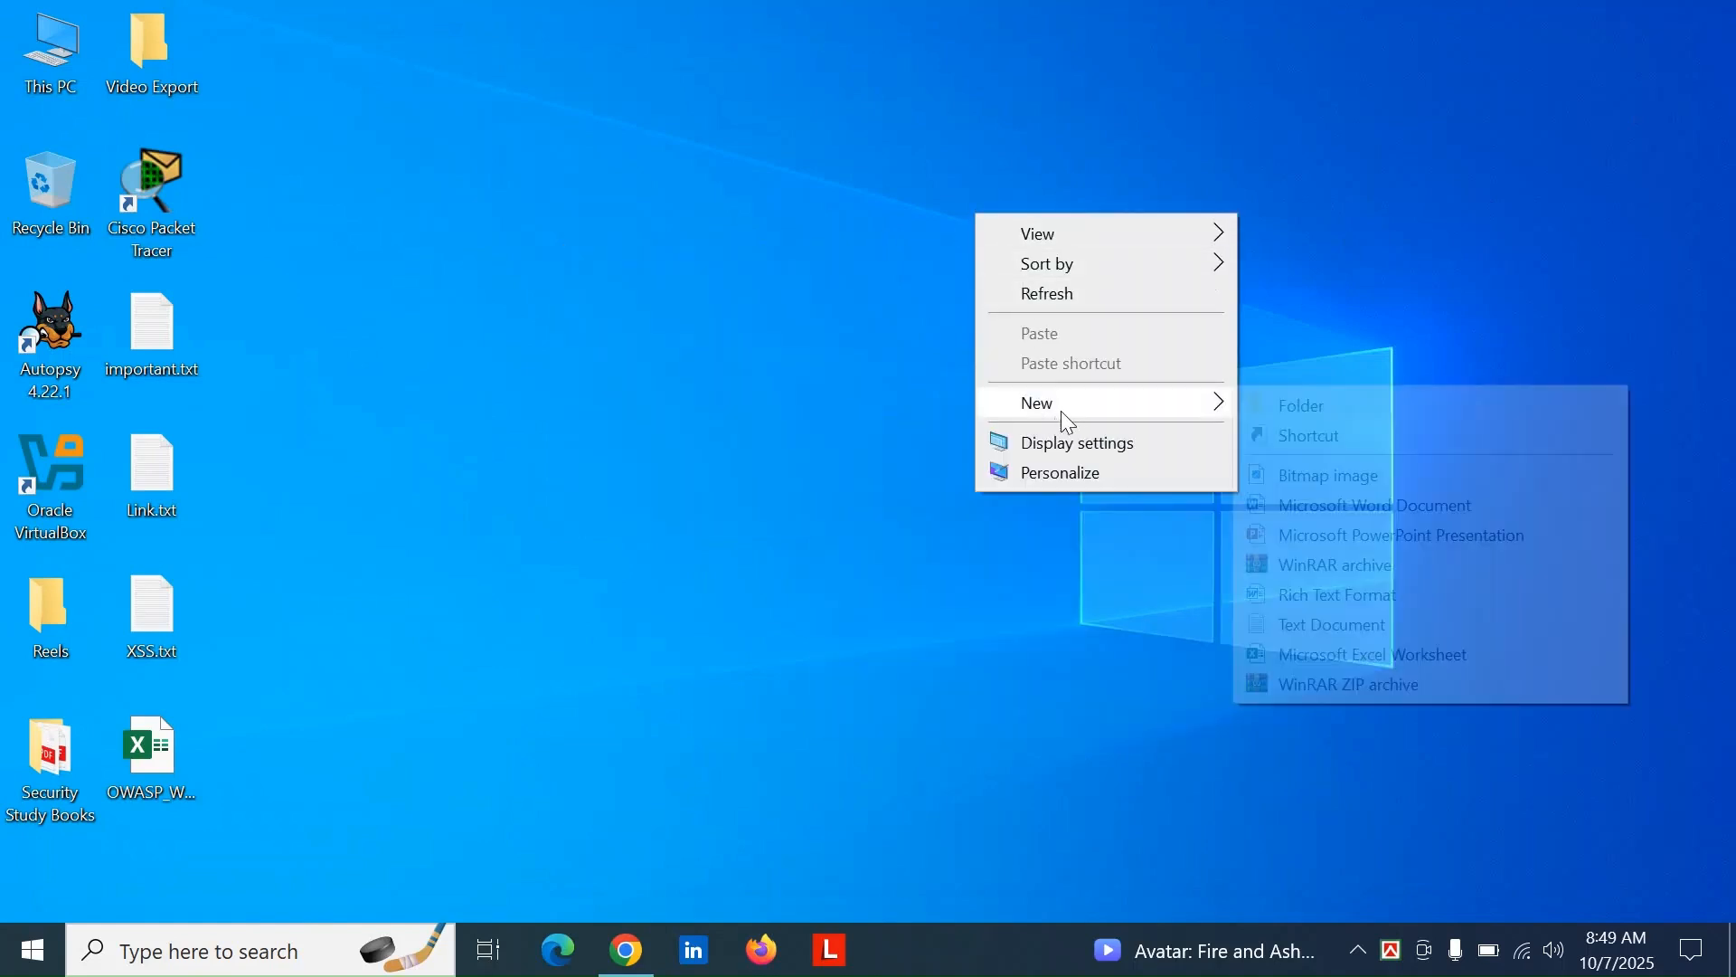
click(1339, 506)
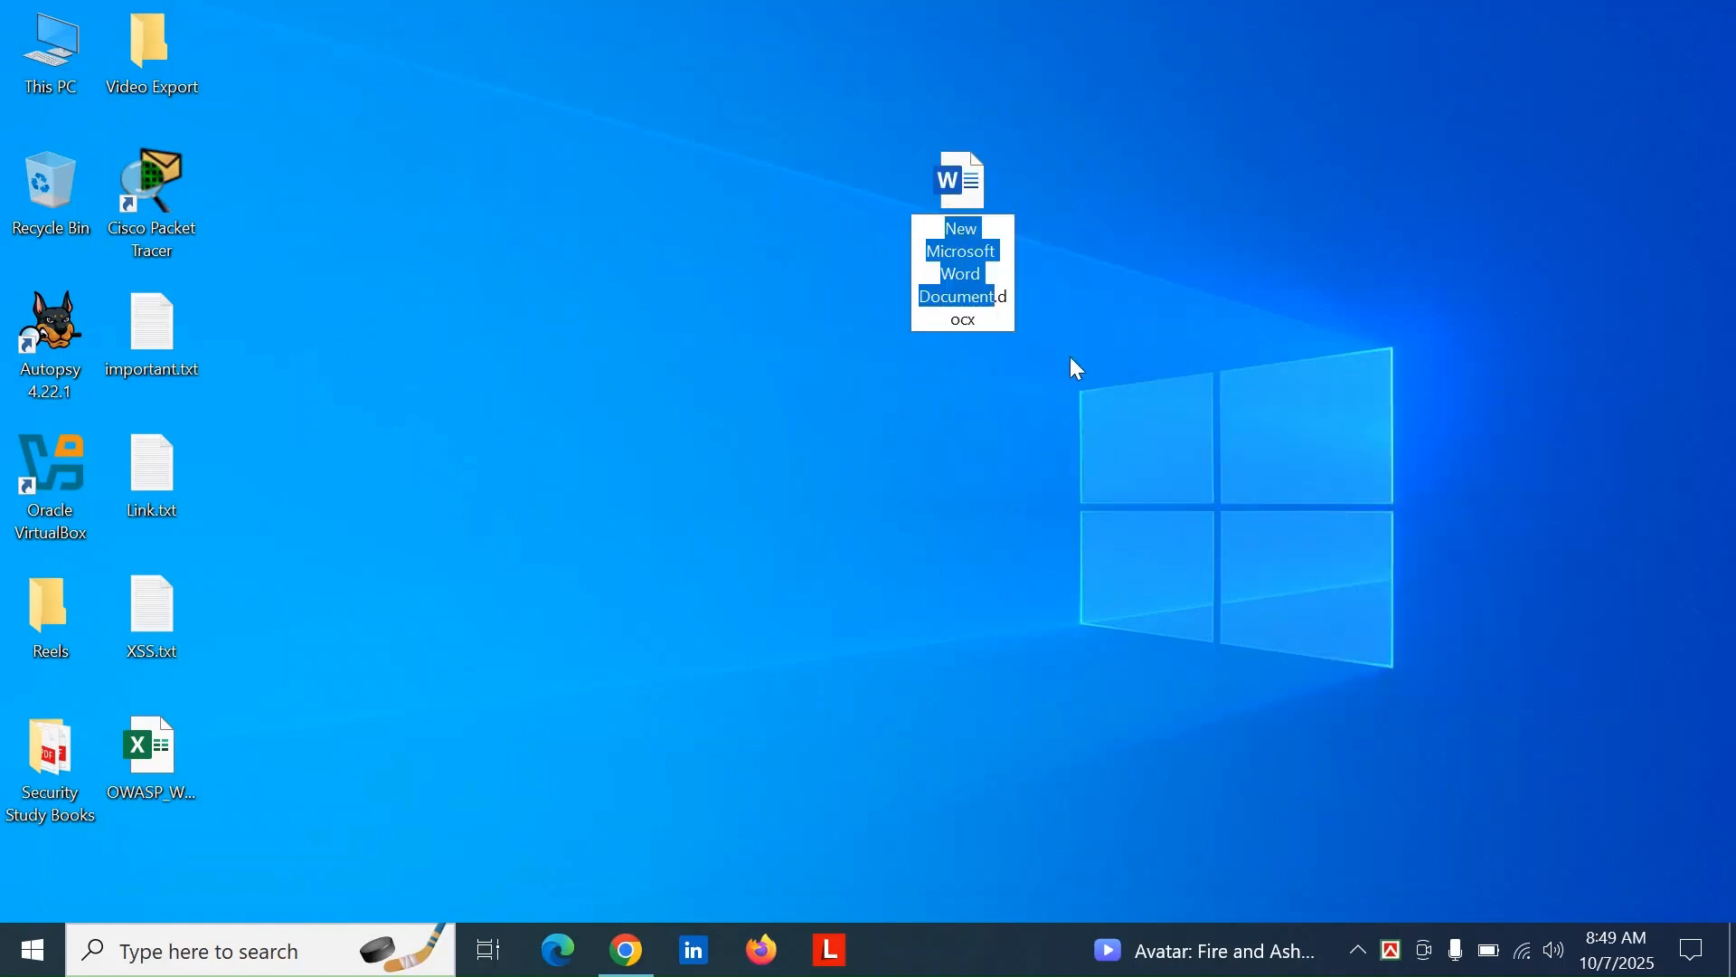
key(Return)
double_click(969, 226)
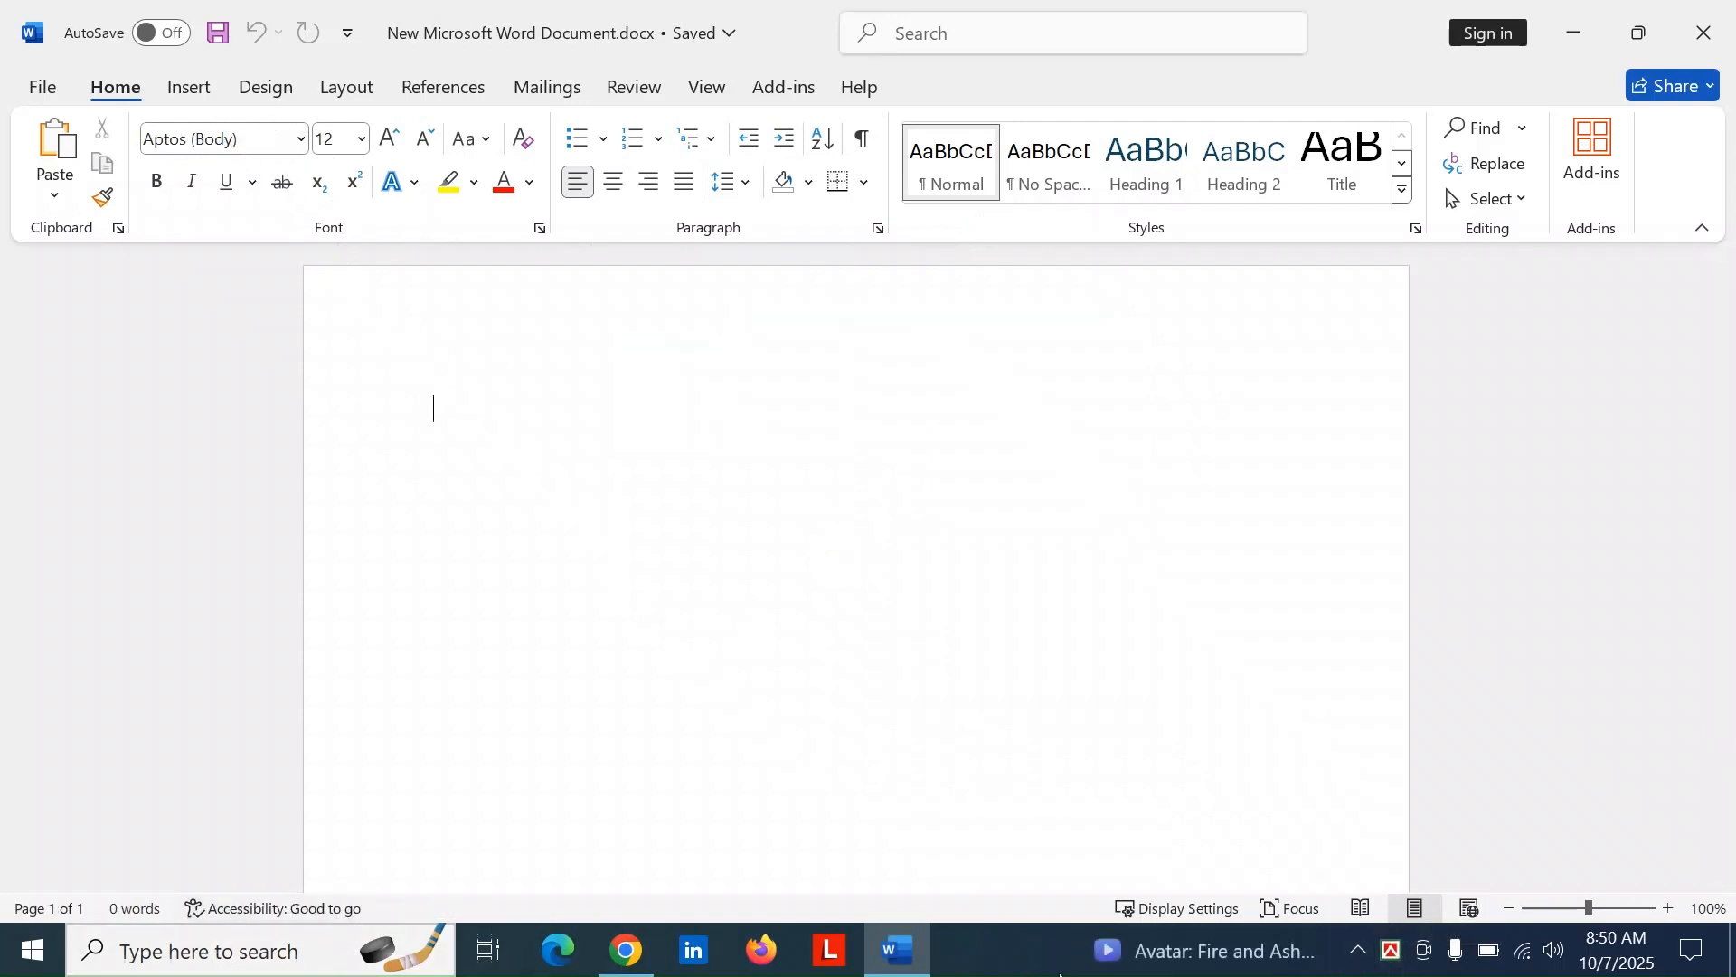
- Switch the Bijoy Bayanno keyboard mode to Unicode
click(1389, 957)
click(1391, 957)
click(1391, 957)
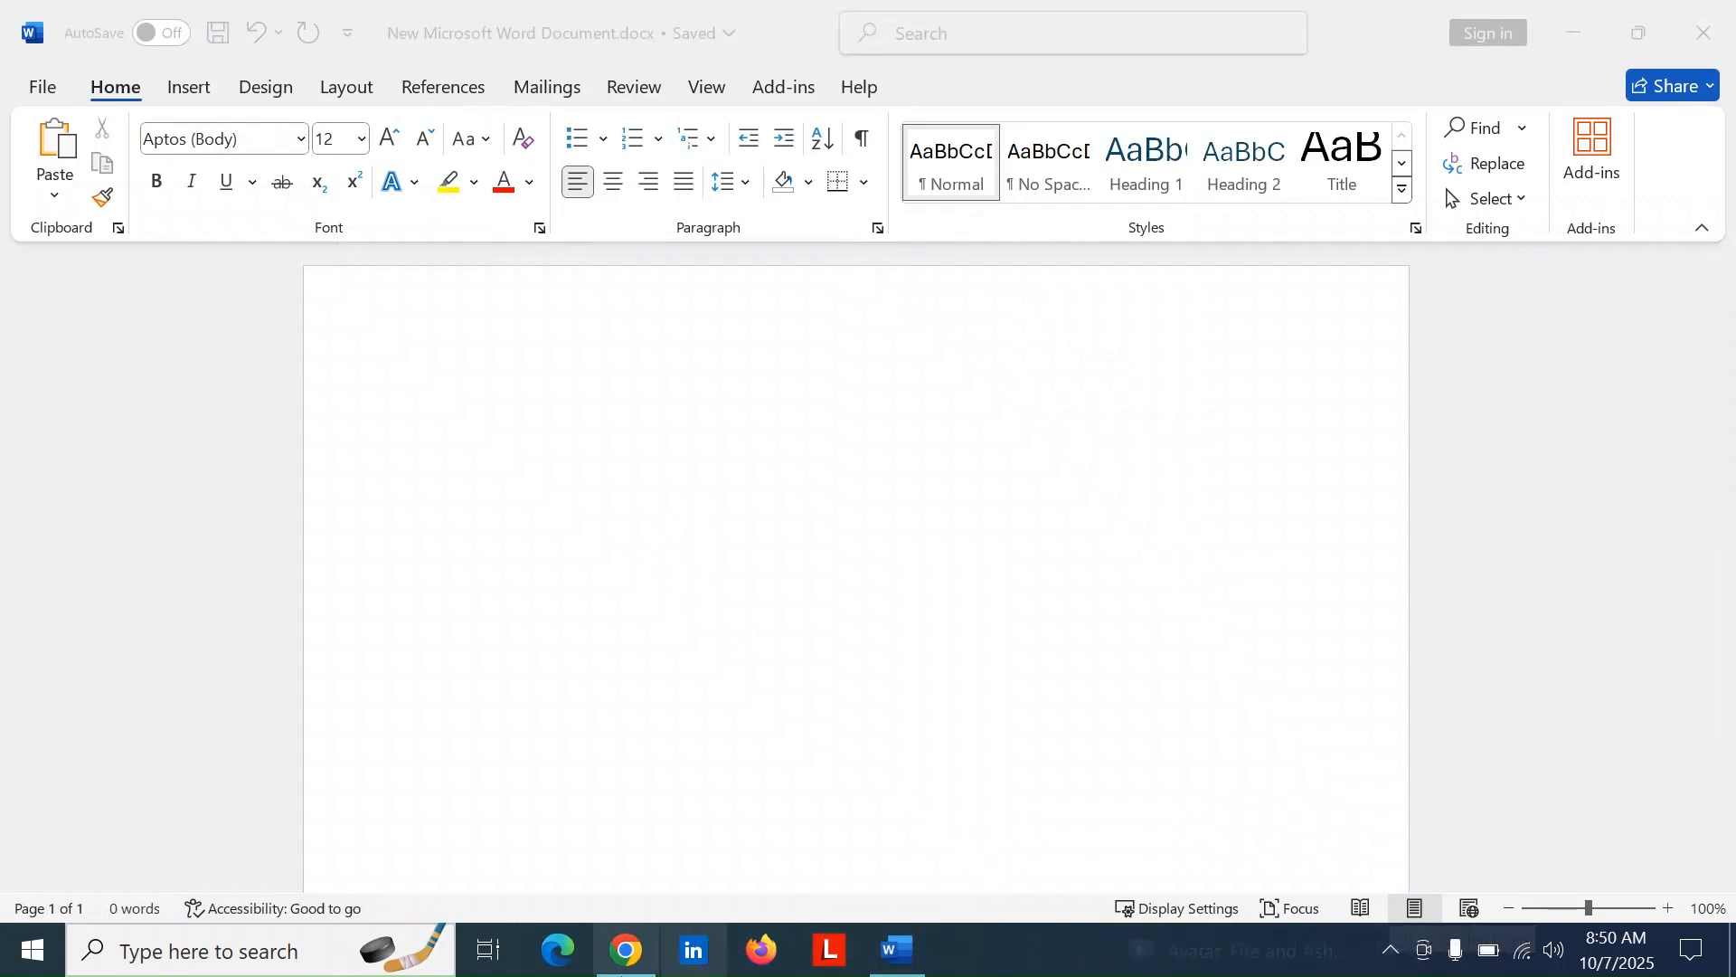
click(1392, 951)
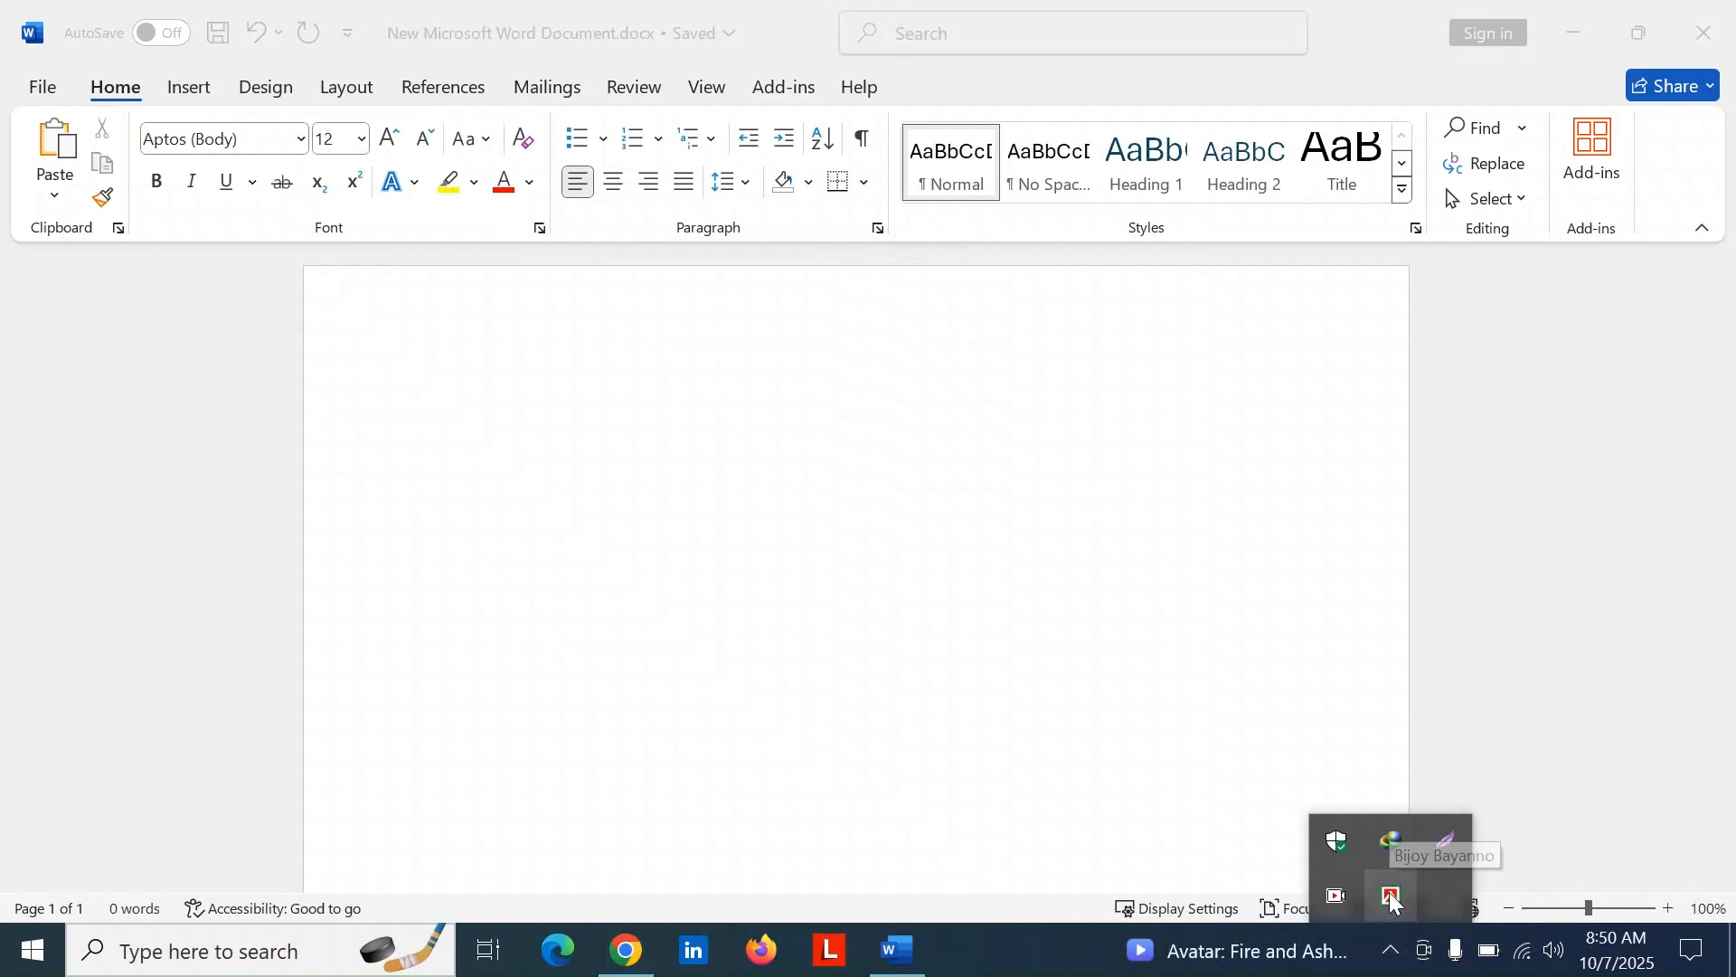
click(1393, 897)
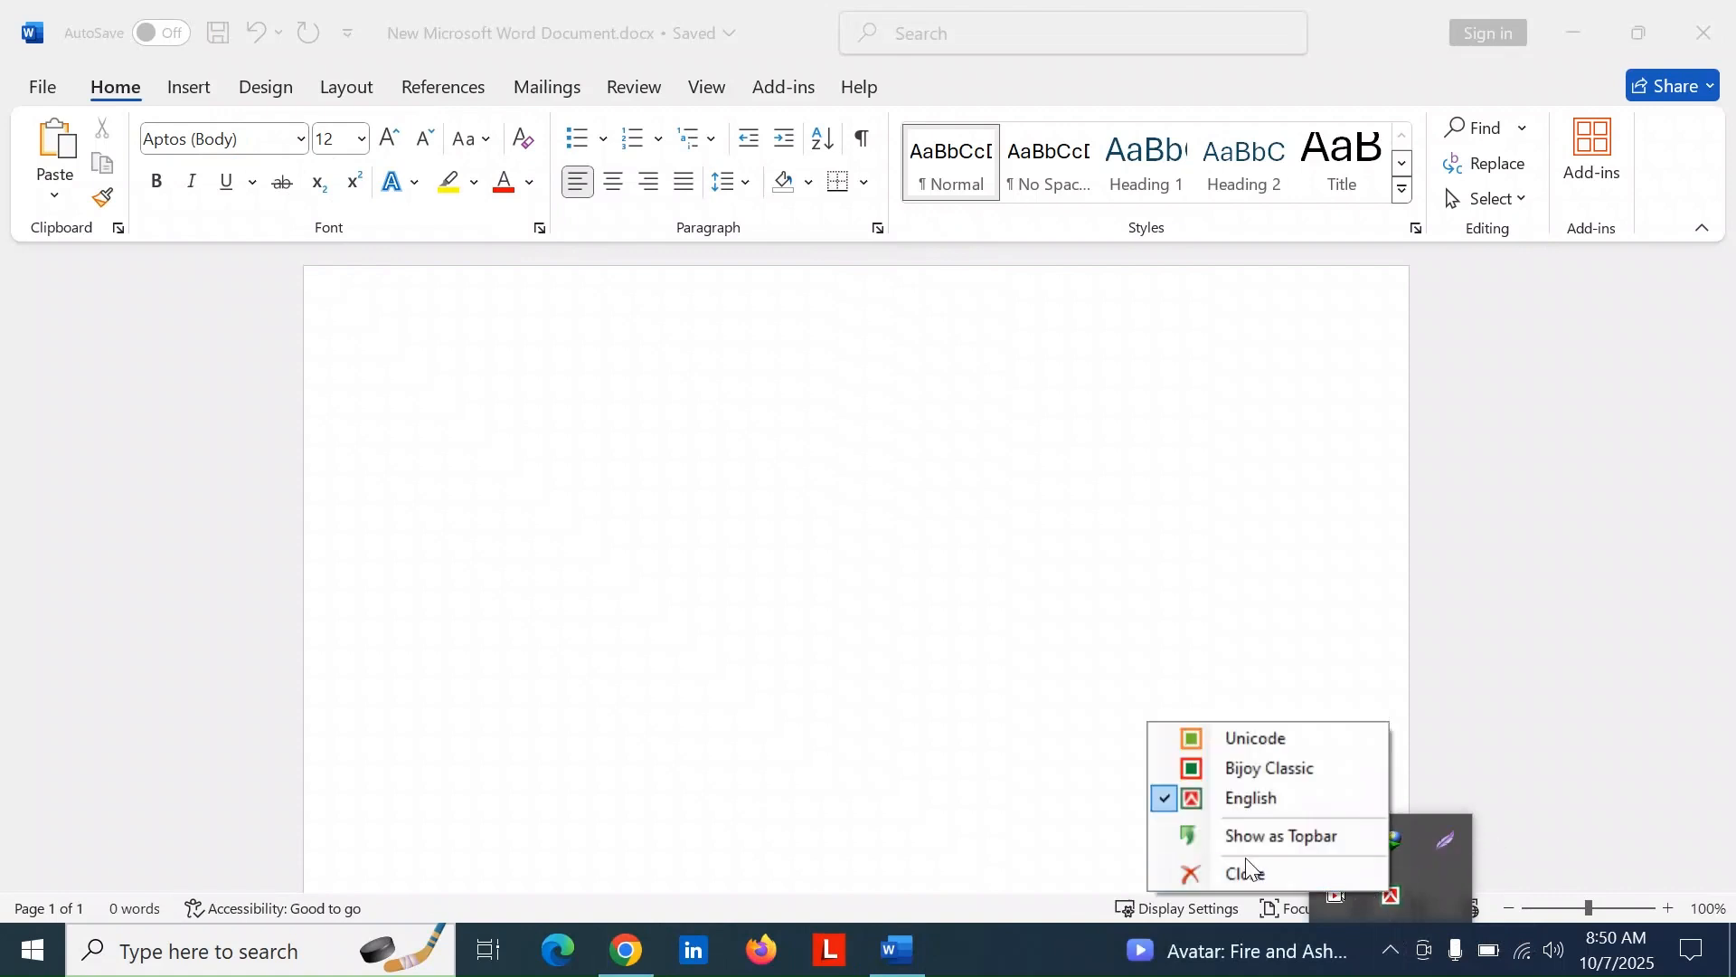
click(1241, 740)
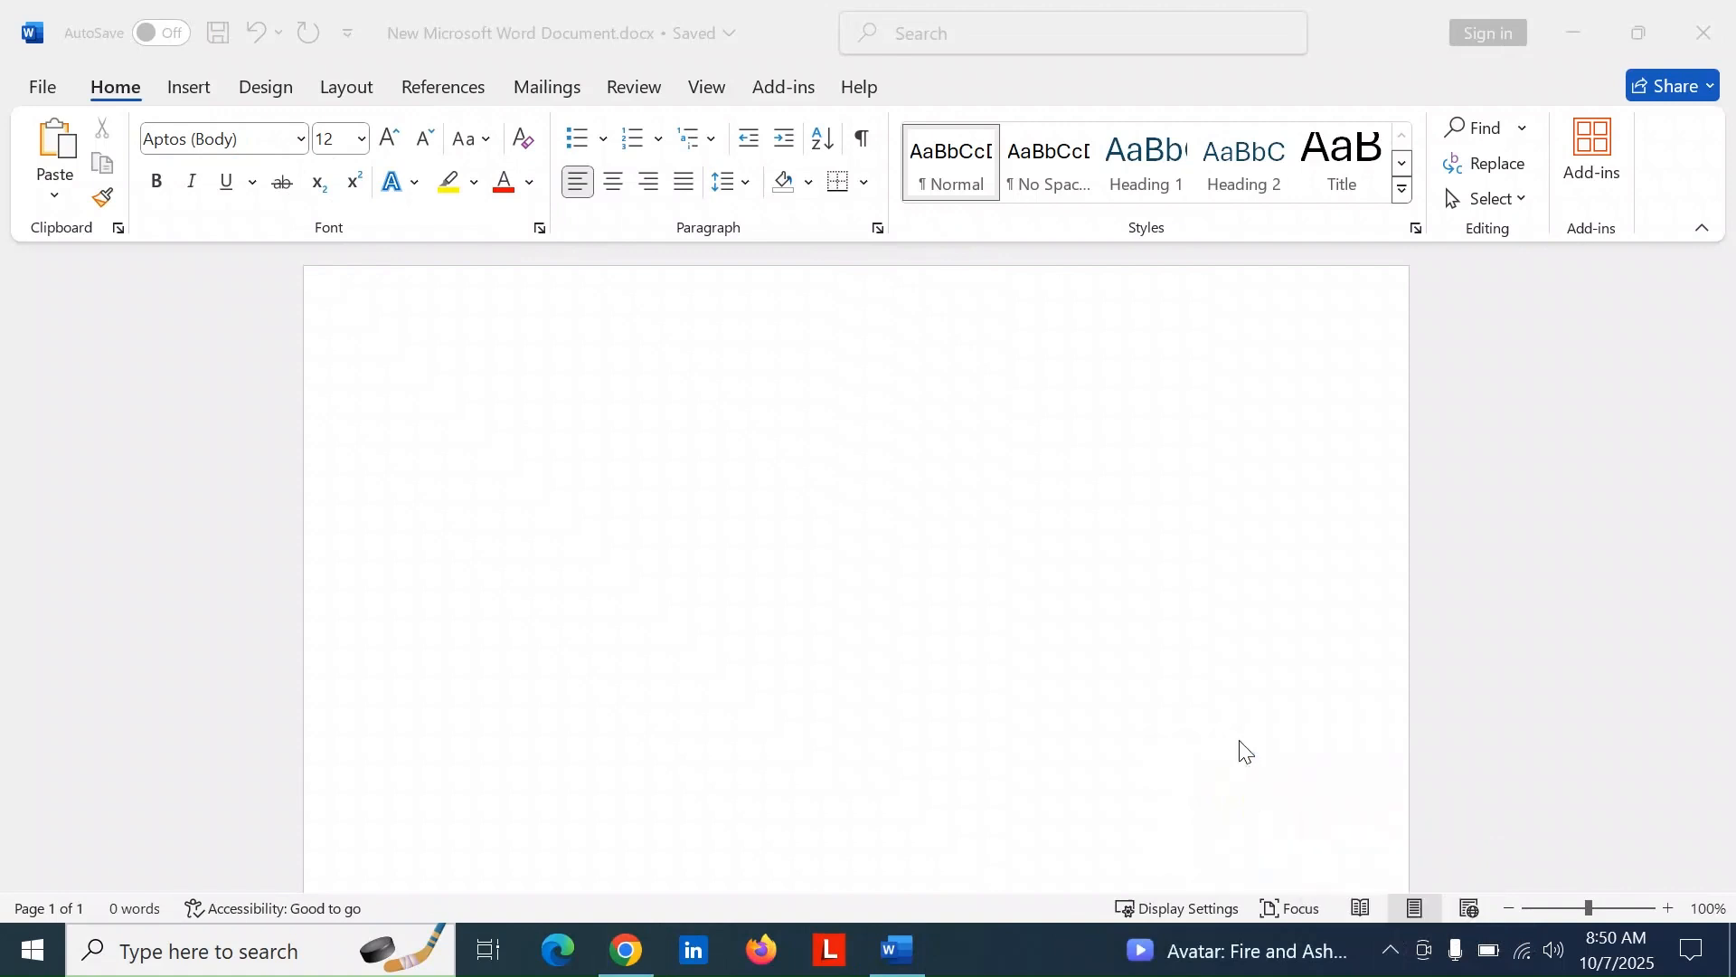
- Switch to Chrome, open a new tab, and enter the Bangla word "আমরা" in the address bar
click(628, 961)
click(400, 26)
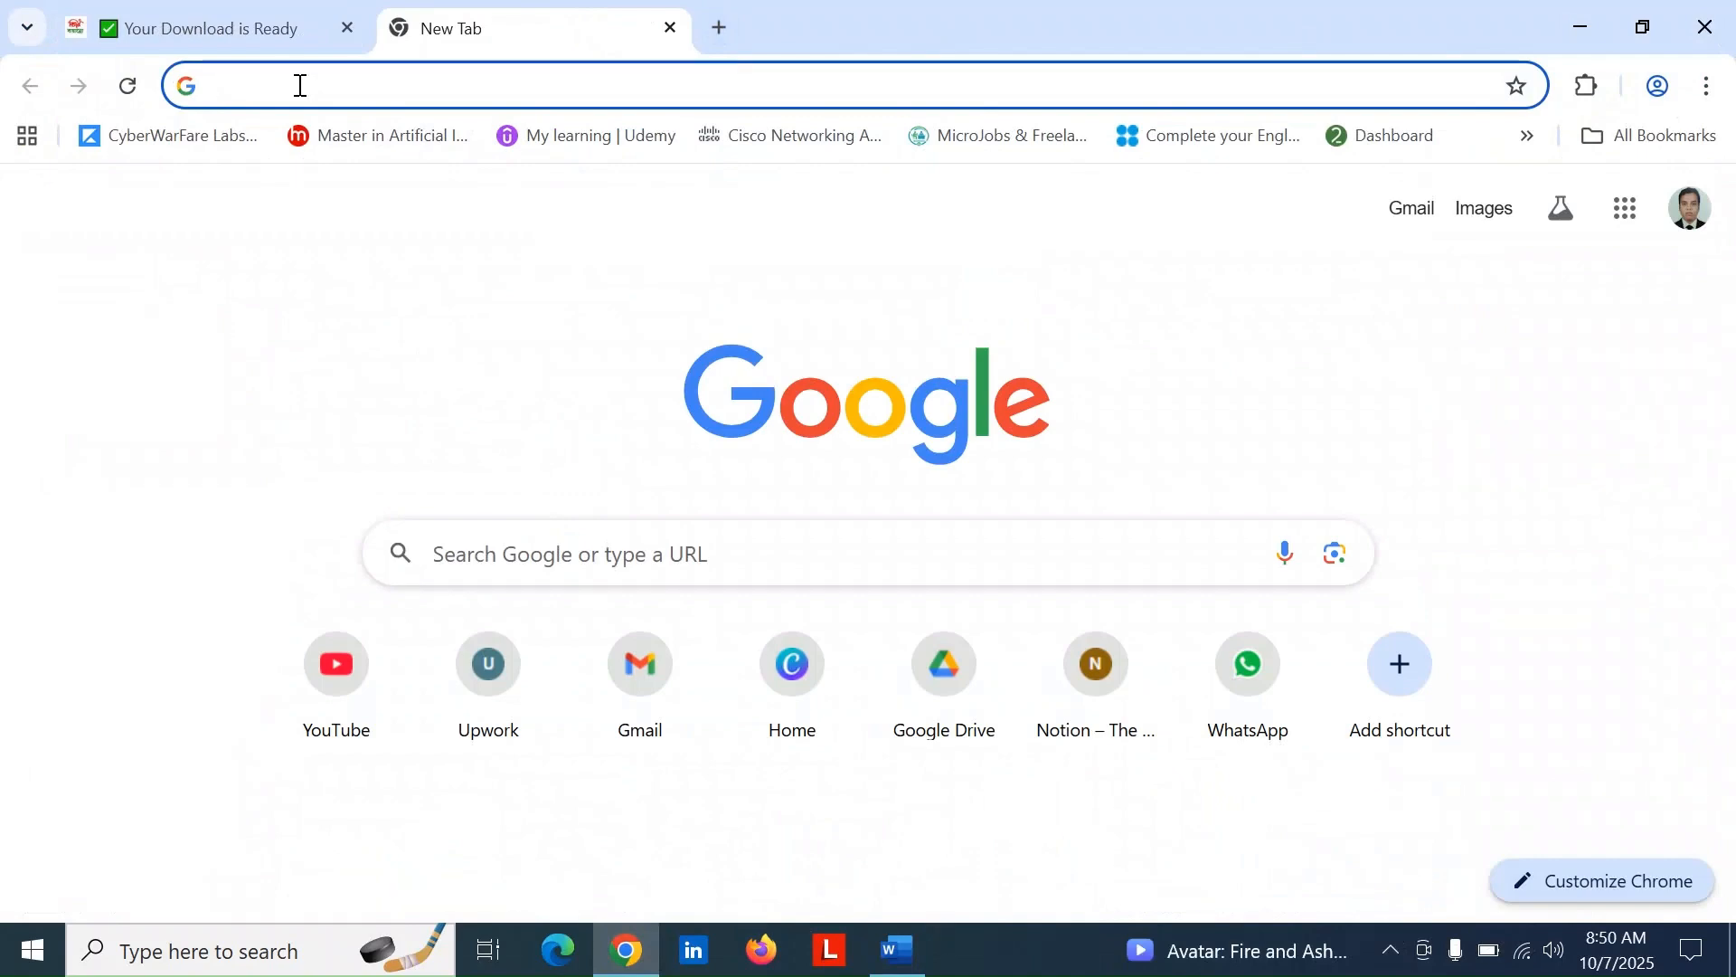
text(আমরা)
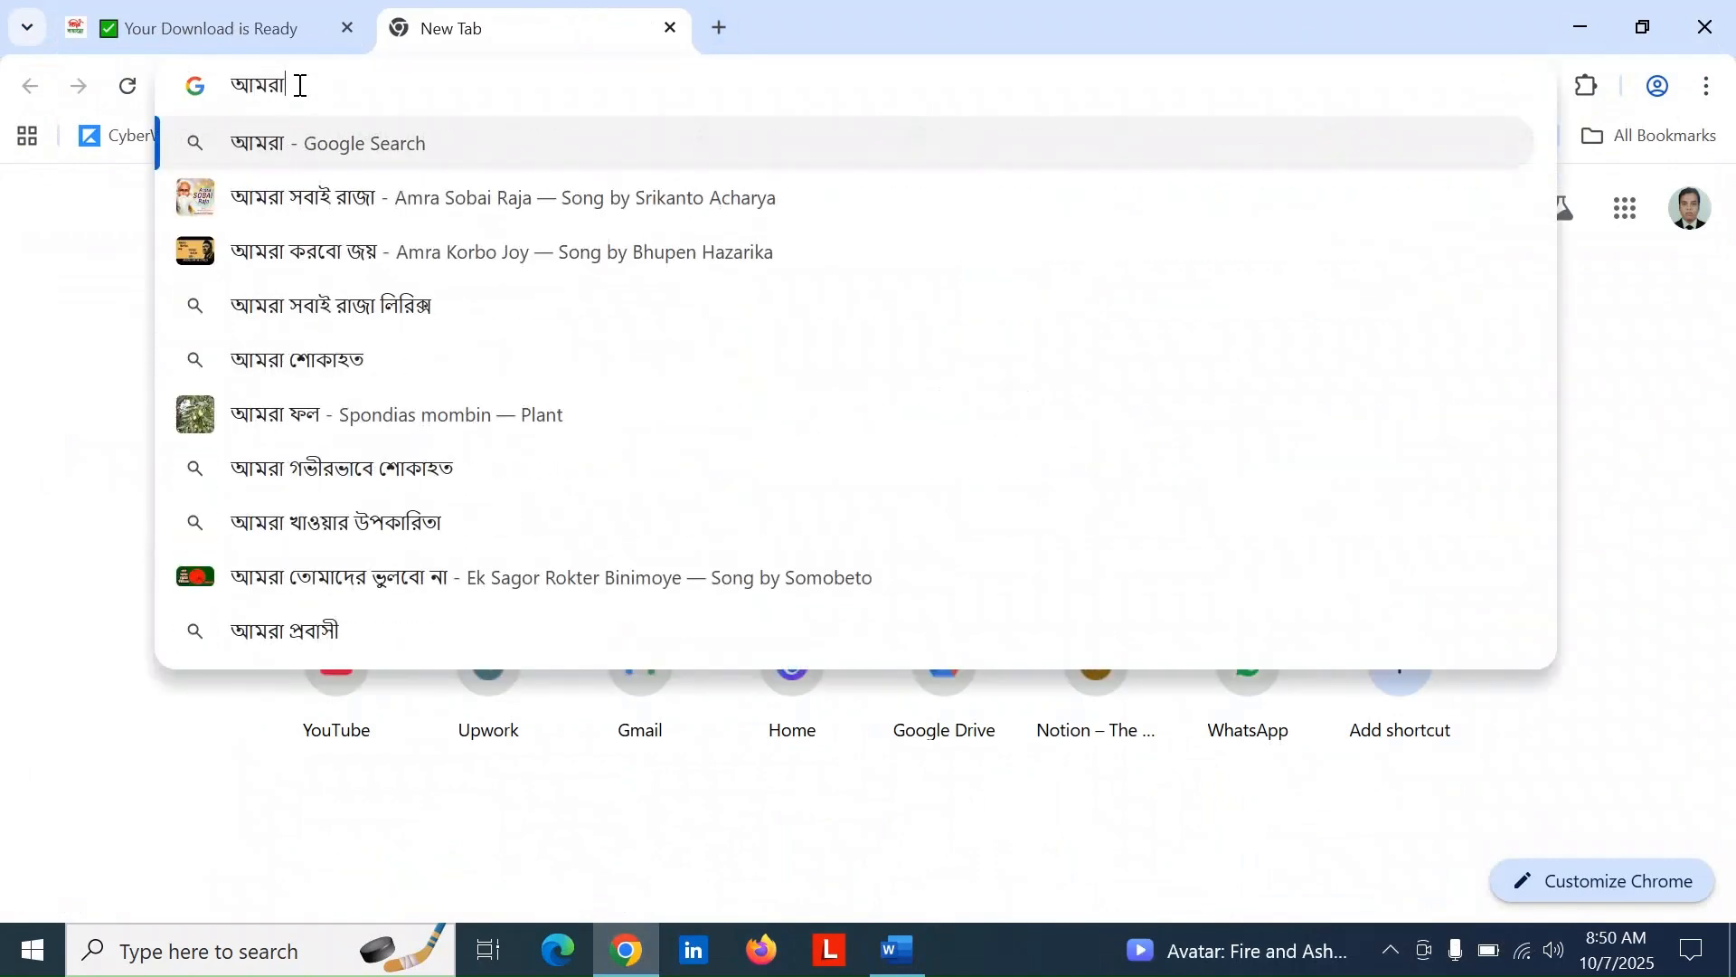
- Change the address bar text to "আমার দেশ" and select the suggestion "আমার দেশ পত্রিকা আজকের খবর"
key(BackSpace)
key(BackSpace)
text(া)
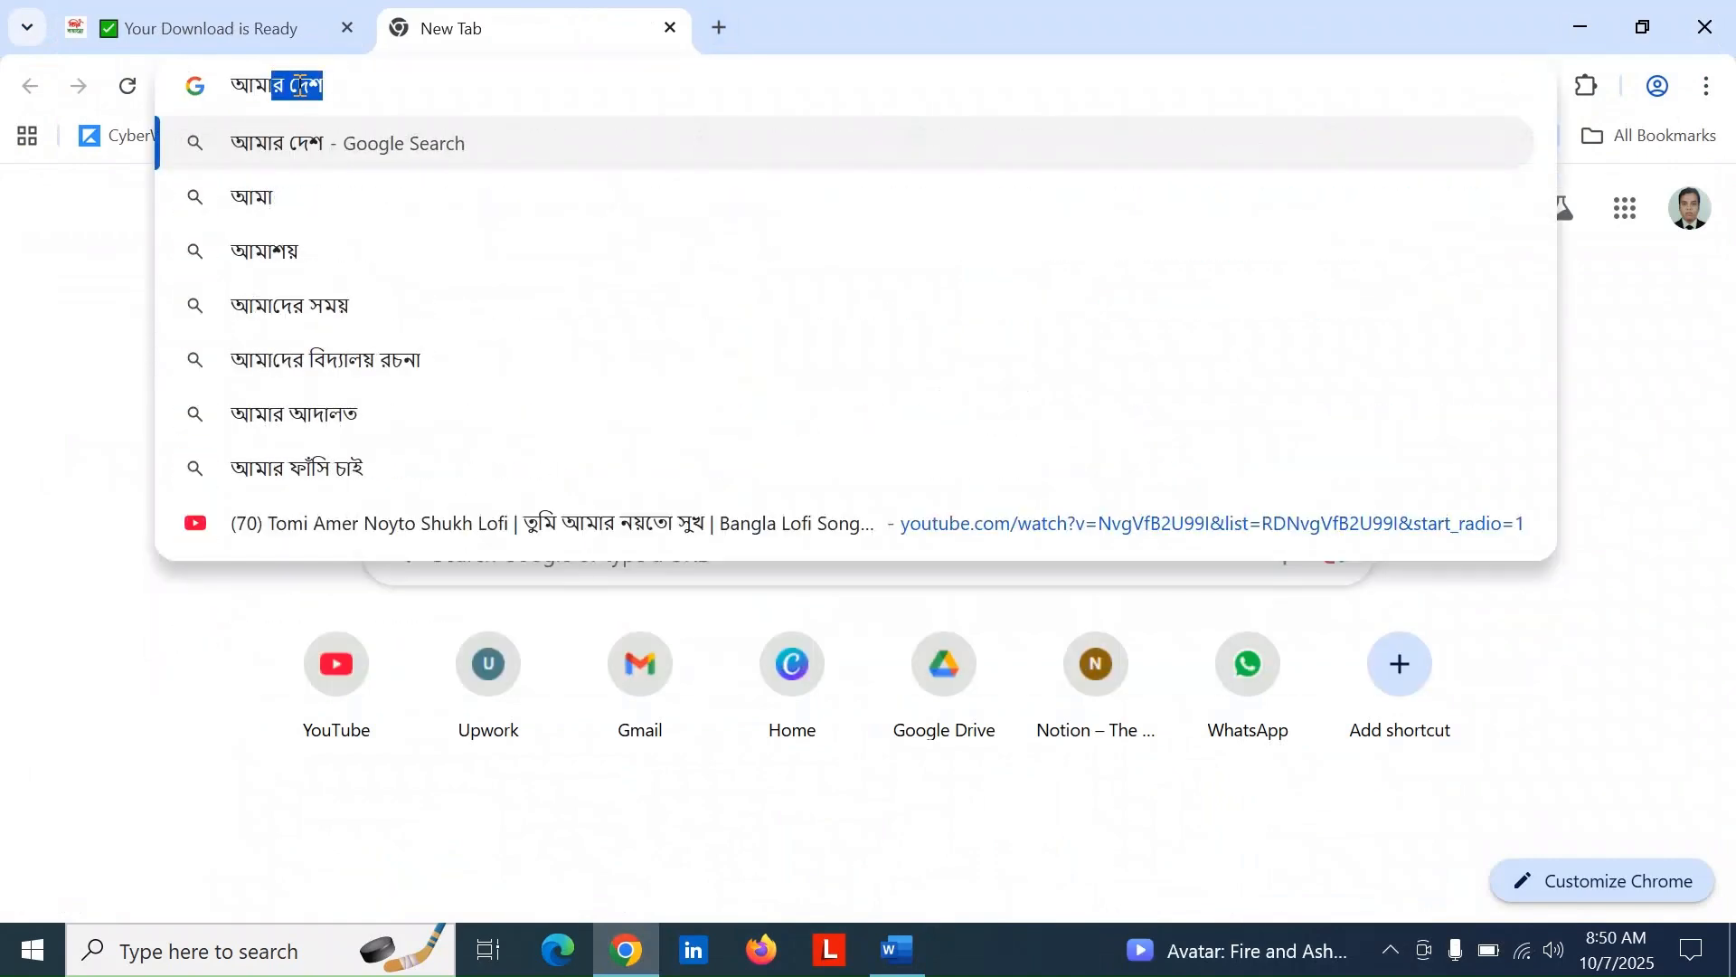
key(Right)
key(Down)
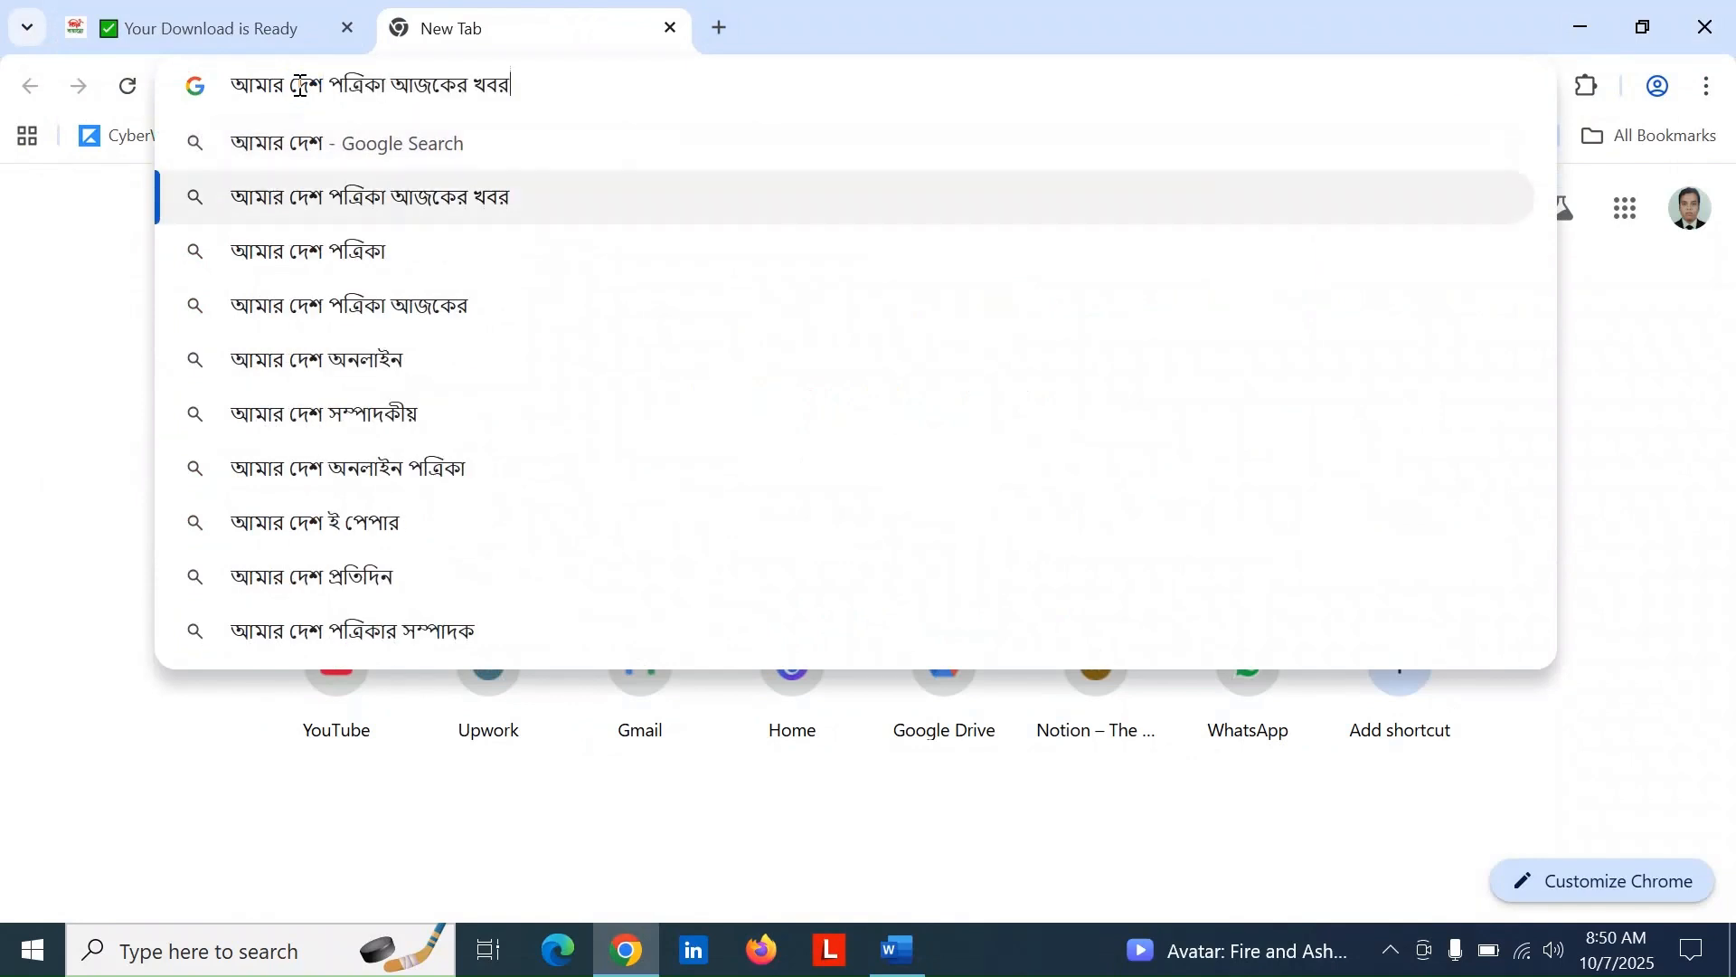